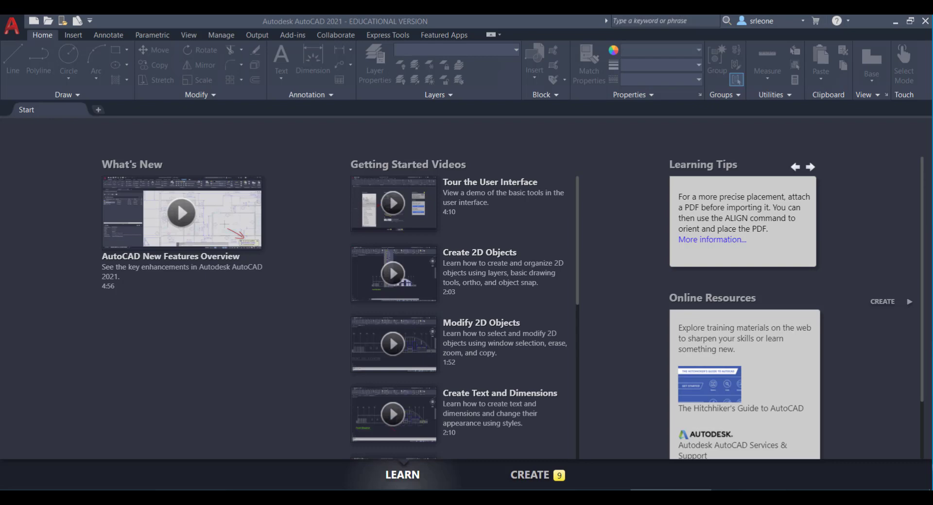
Read the browser textbook's section 6.5 on blocks with attributes through the 6.5.1 setup list, and show the AutoCAD start page's Create view.
{"action": "left_click_drag", "start_coordinate": [932, 194], "coordinate": [707, 80]}
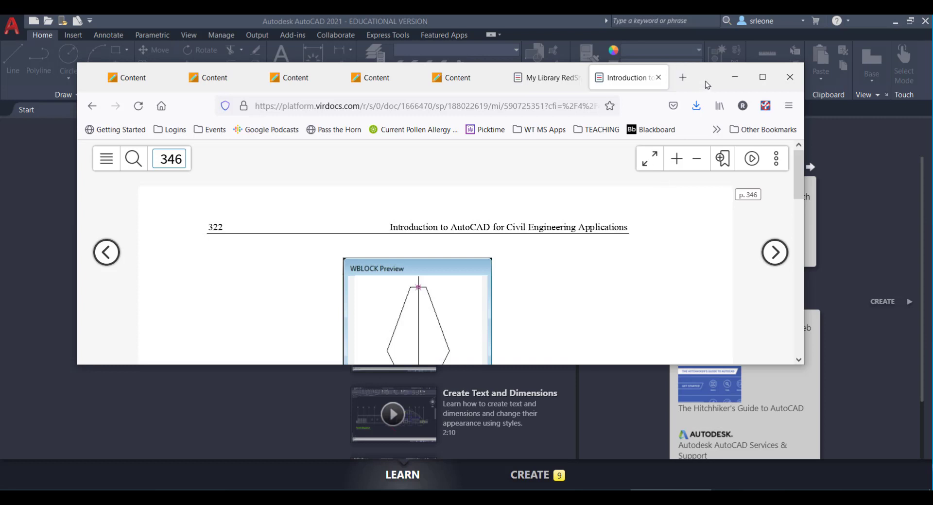
{"action": "scroll", "coordinate": [652, 292], "scroll_direction": "down", "scroll_amount": 10}
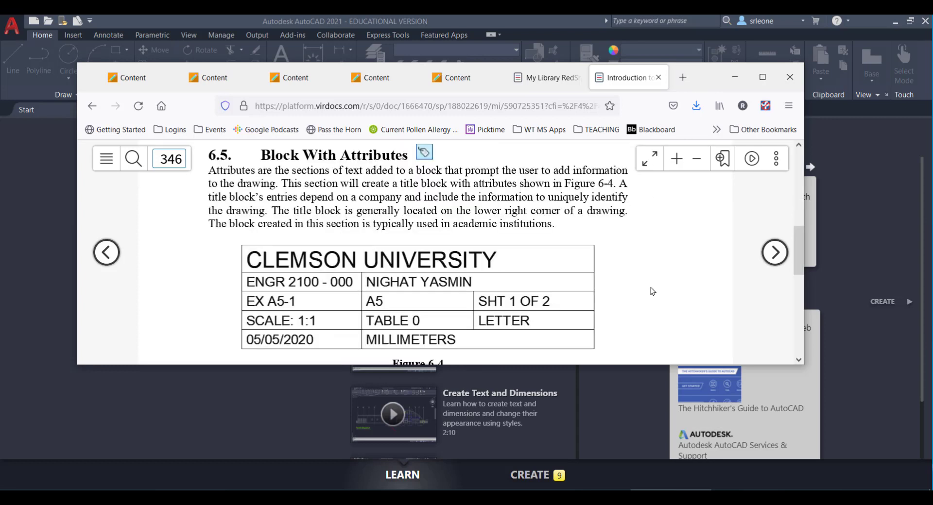
{"action": "scroll", "coordinate": [652, 291], "scroll_direction": "down", "scroll_amount": 3}
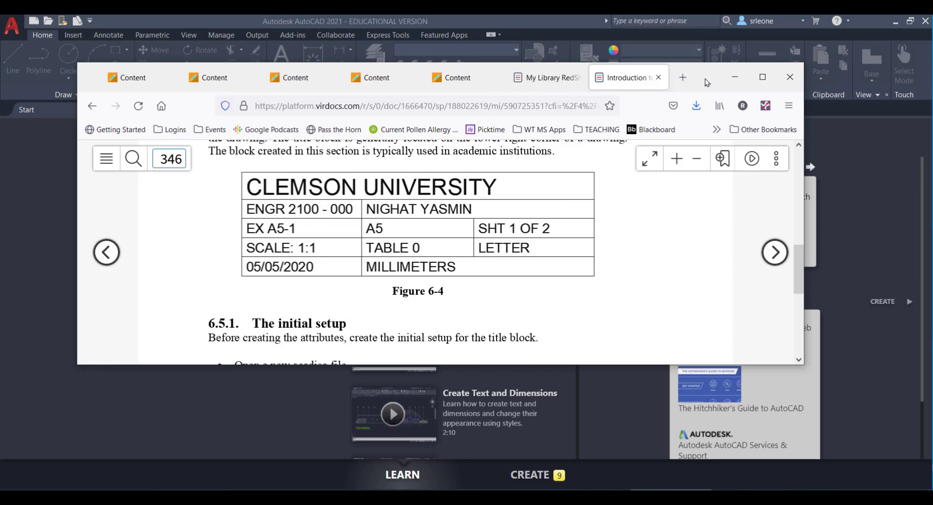
{"action": "left_click_drag", "start_coordinate": [707, 83], "coordinate": [702, 143]}
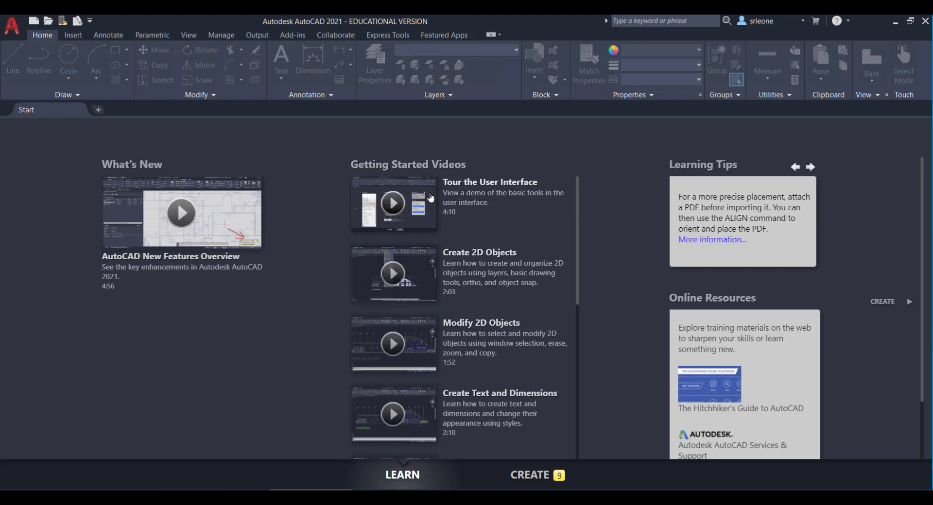
{"action": "scroll", "coordinate": [577, 351], "scroll_direction": "down", "scroll_amount": 5}
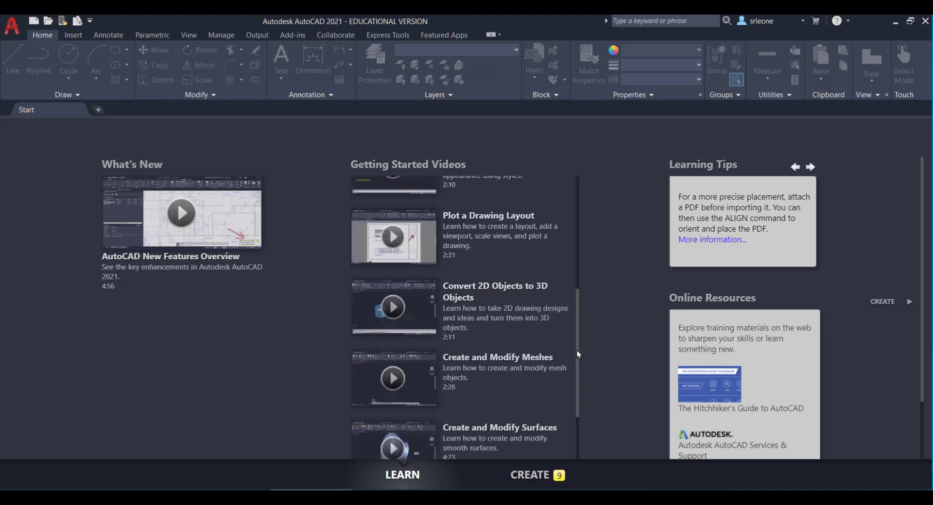
{"action": "left_click", "coordinate": [535, 476]}
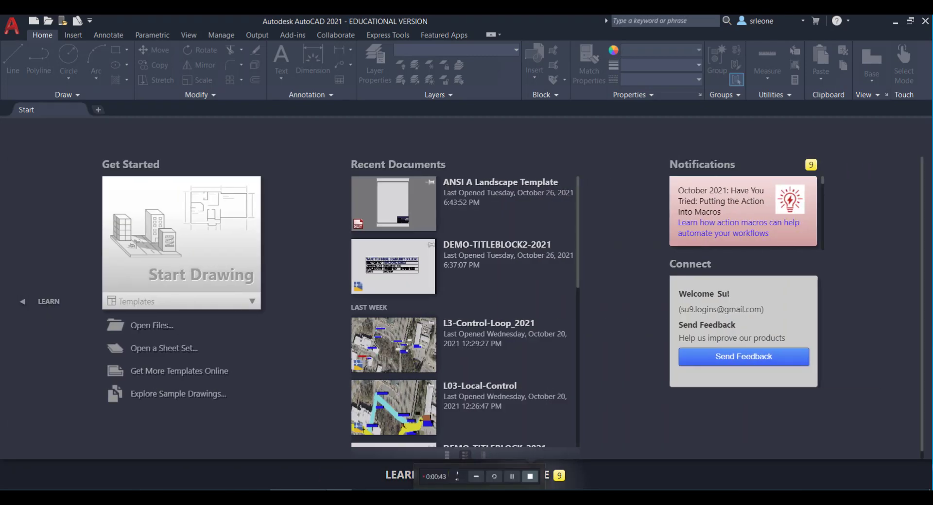
{"action": "mouse_move", "coordinate": [673, 493]}
{"action": "left_click", "coordinate": [866, 454]}
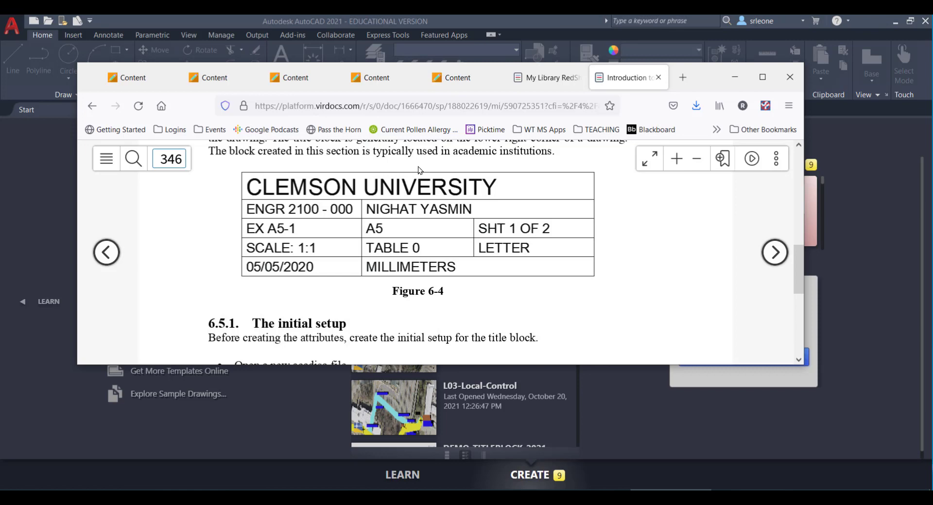
{"action": "scroll", "coordinate": [444, 269], "scroll_direction": "down", "scroll_amount": 3}
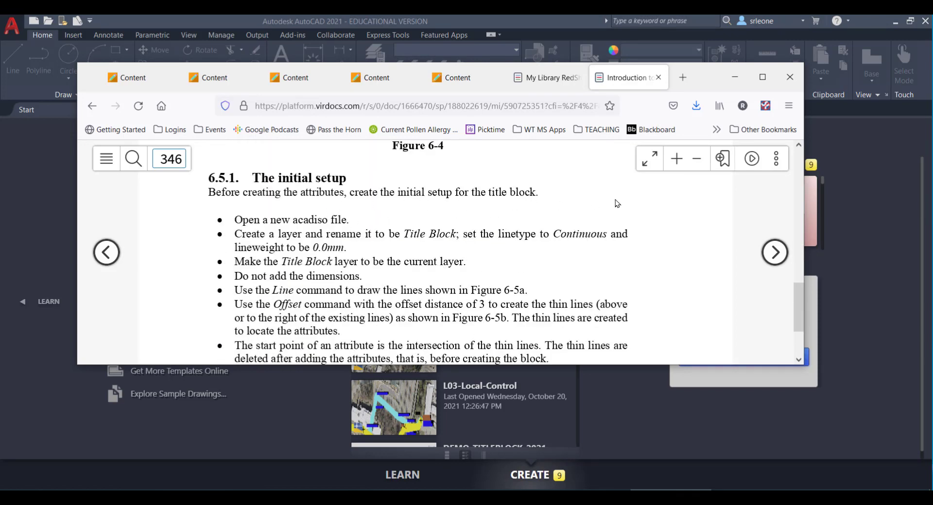
{"action": "scroll", "coordinate": [406, 205], "scroll_direction": "down", "scroll_amount": 2}
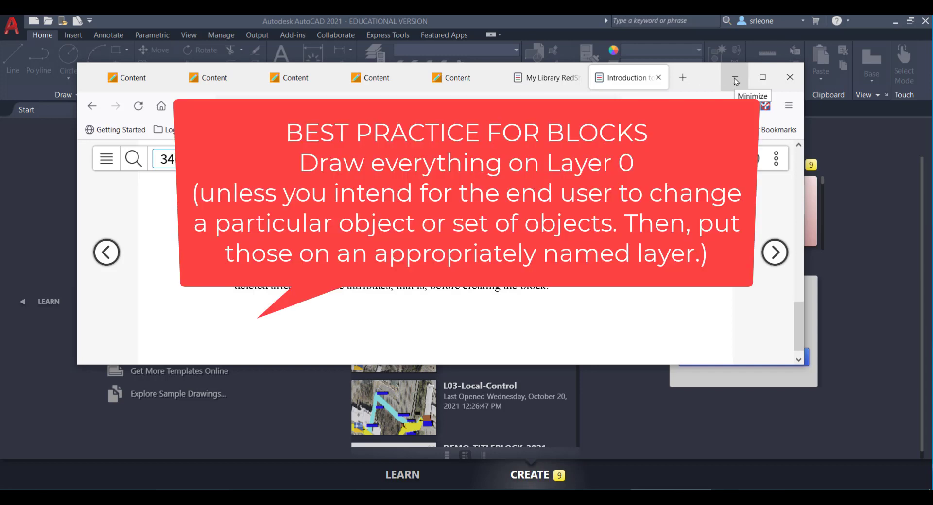
{"action": "left_click", "coordinate": [736, 78]}
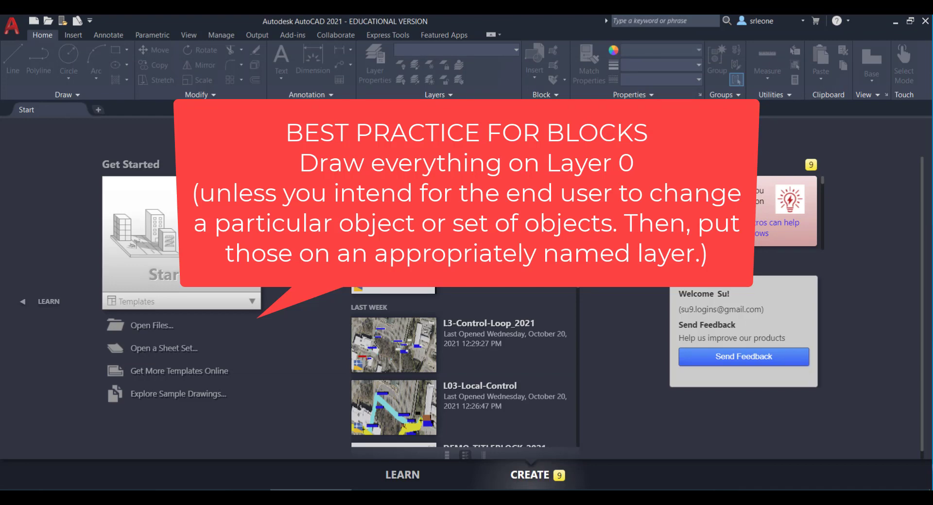
Create a new drawing from the acadiso.dwt template and turn off the grid display.
{"action": "left_click", "coordinate": [156, 301]}
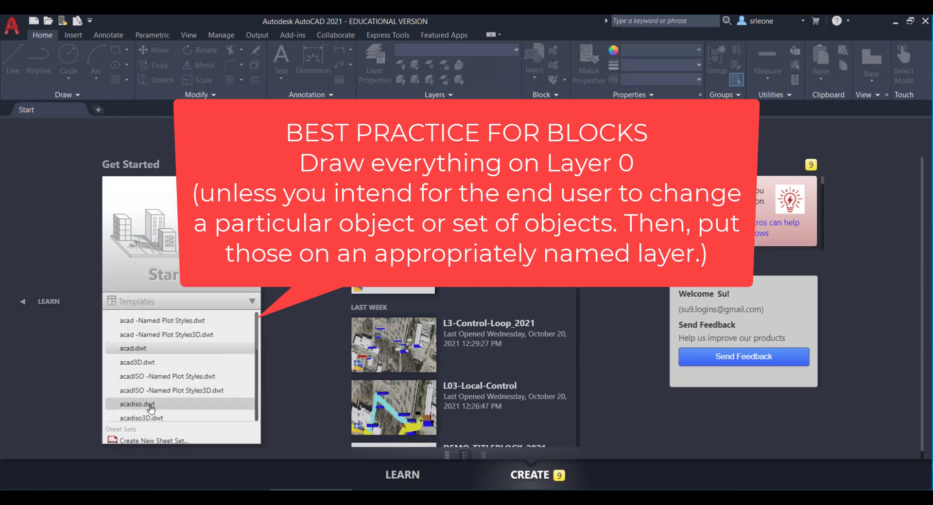
{"action": "left_click", "coordinate": [149, 406]}
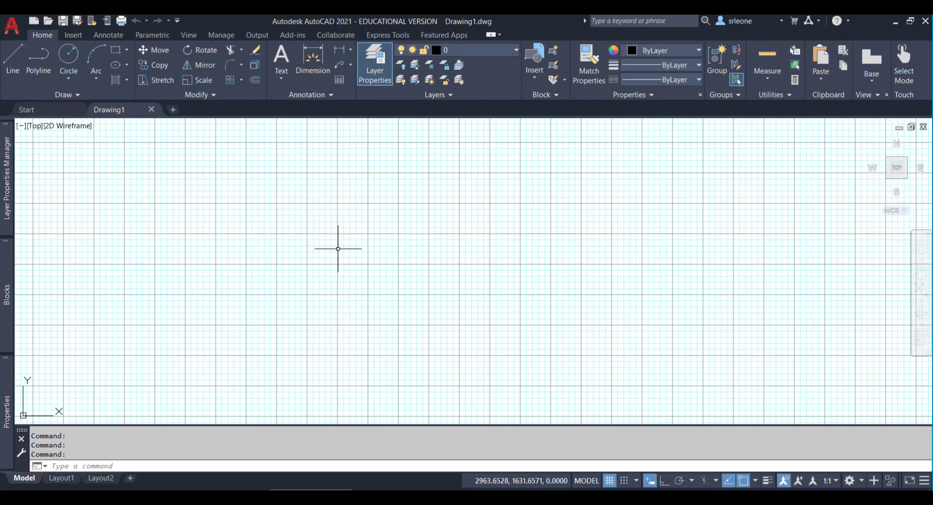
{"action": "key", "text": "F7"}
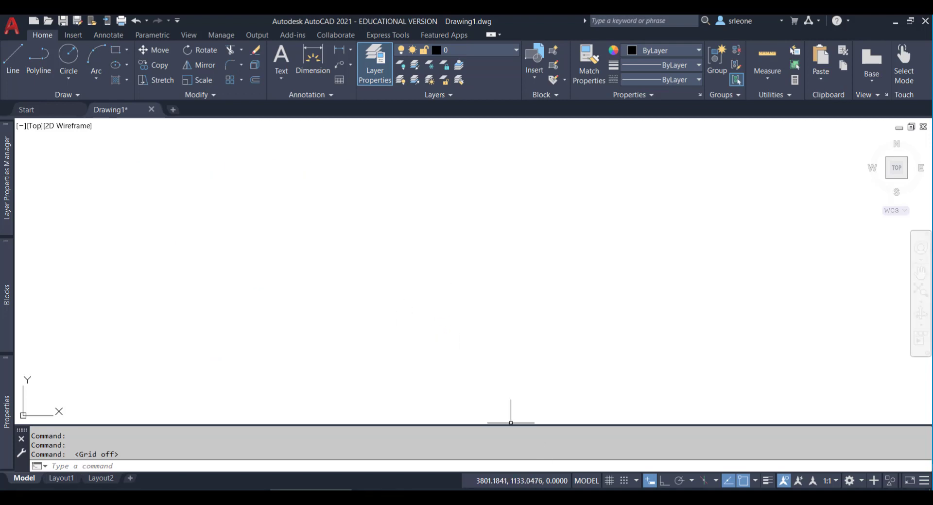
Check the title block line layout and dimensions in the textbook's Figure 6-5a, and return to the AutoCAD drawing.
{"action": "key", "text": "alt+Tab"}
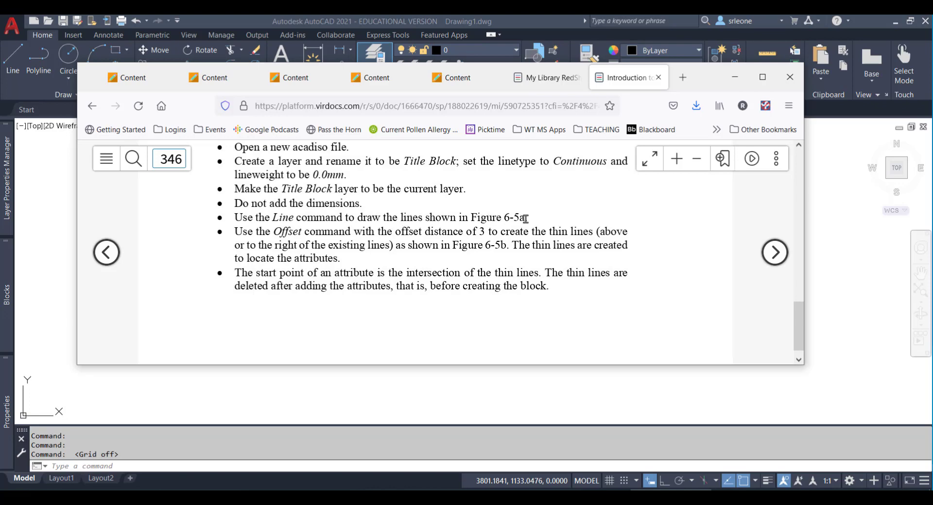
{"action": "left_click", "coordinate": [776, 261]}
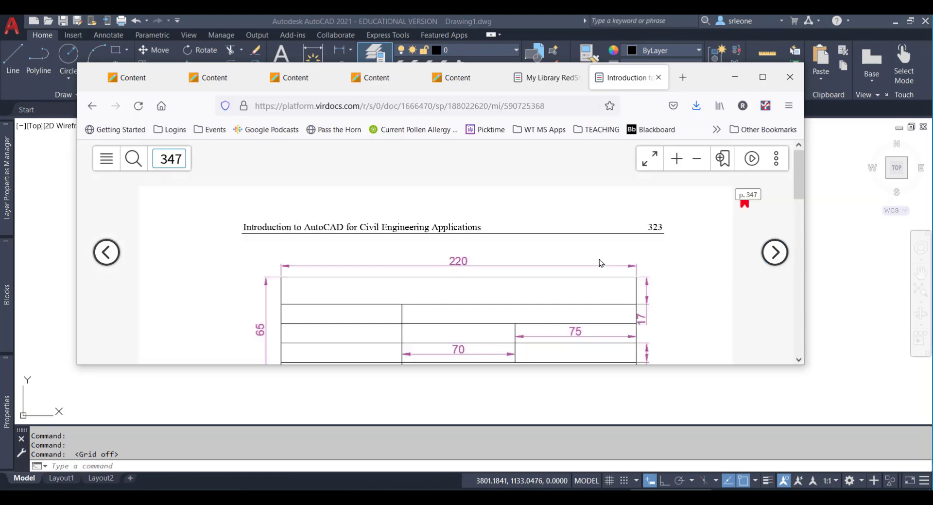
{"action": "left_click_drag", "start_coordinate": [797, 182], "coordinate": [800, 195]}
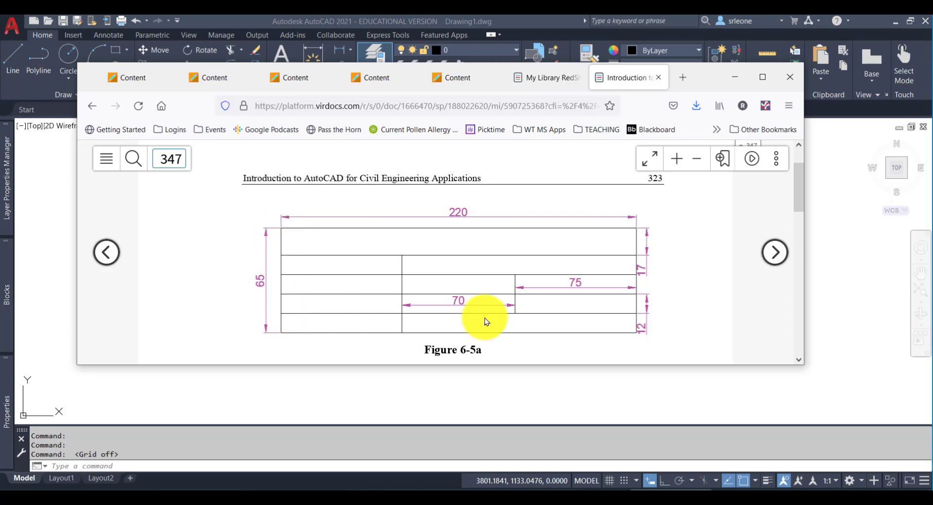
{"action": "left_click", "coordinate": [837, 303]}
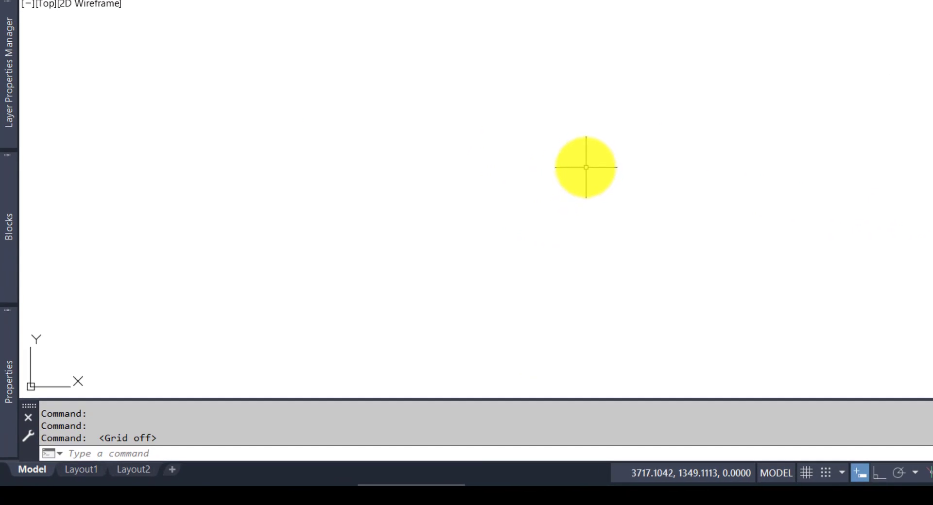
Draw the title block outline as a rectangle using the Dimensions option, with length 220 and width 65, extending up and right from its first corner.
{"action": "type", "text": "rect"}
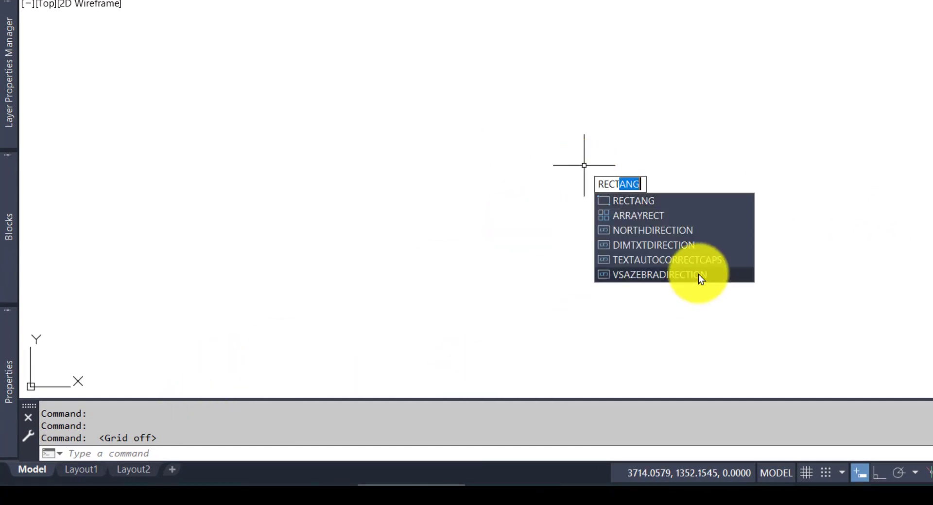
{"action": "key", "text": "Return"}
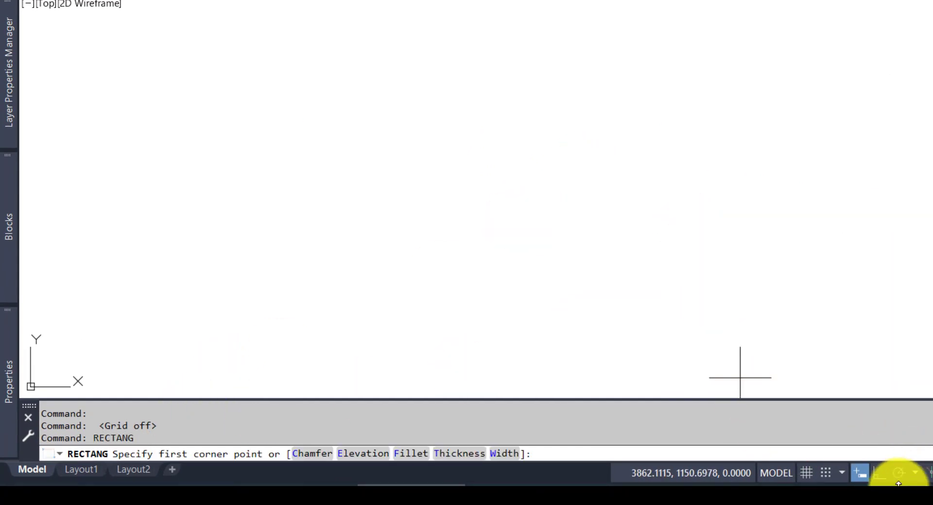
{"action": "left_click", "coordinate": [857, 477]}
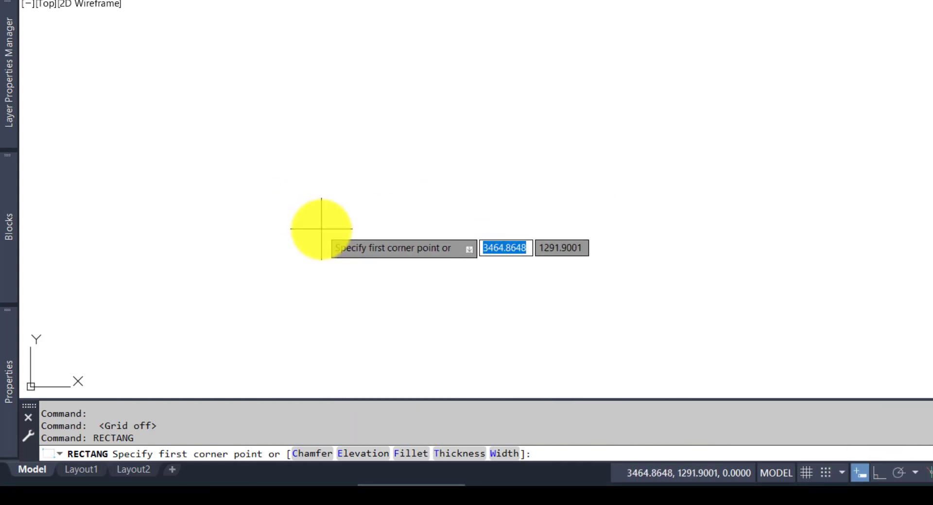
{"action": "left_click", "coordinate": [321, 228]}
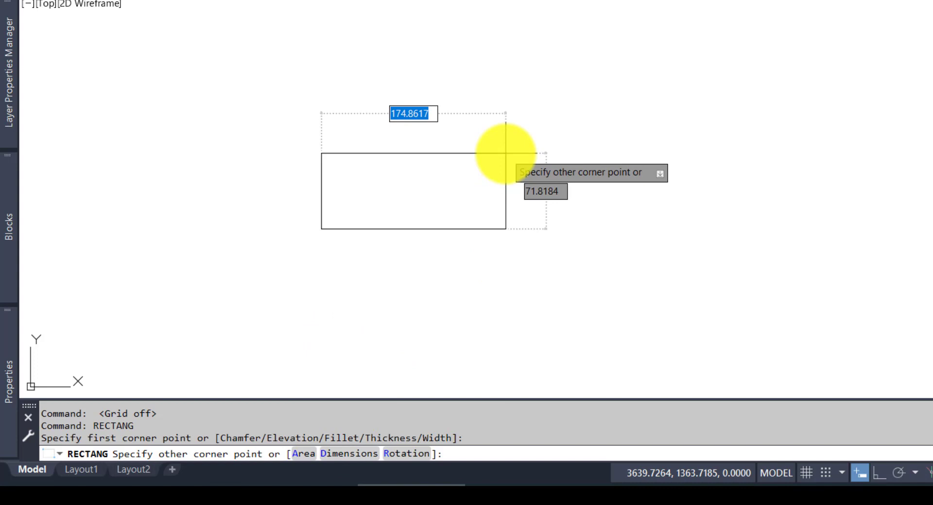
{"action": "type", "text": "d"}
{"action": "key", "text": "Return"}
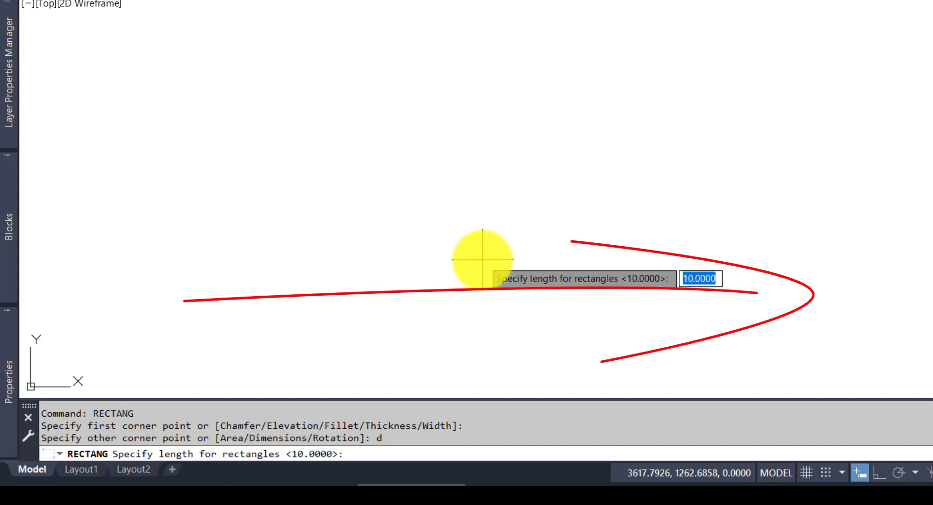
{"action": "type", "text": "220"}
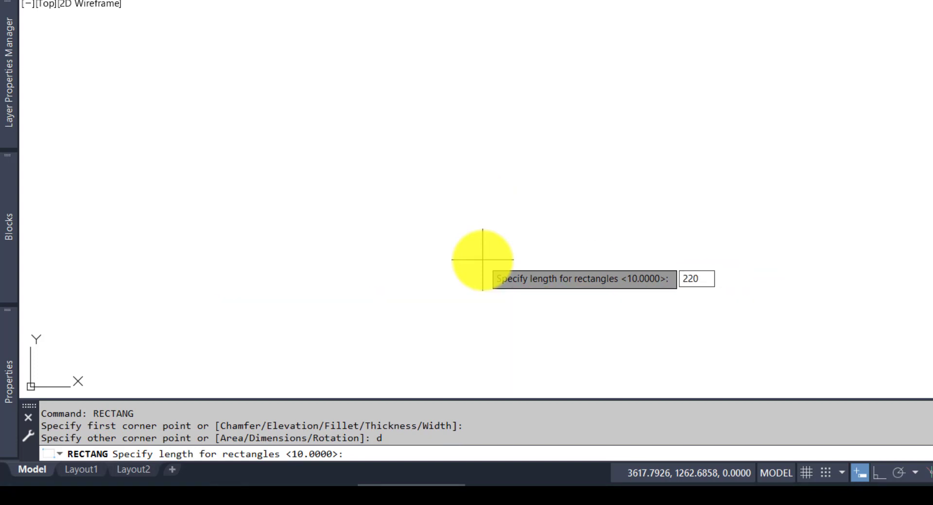
{"action": "key", "text": "Return"}
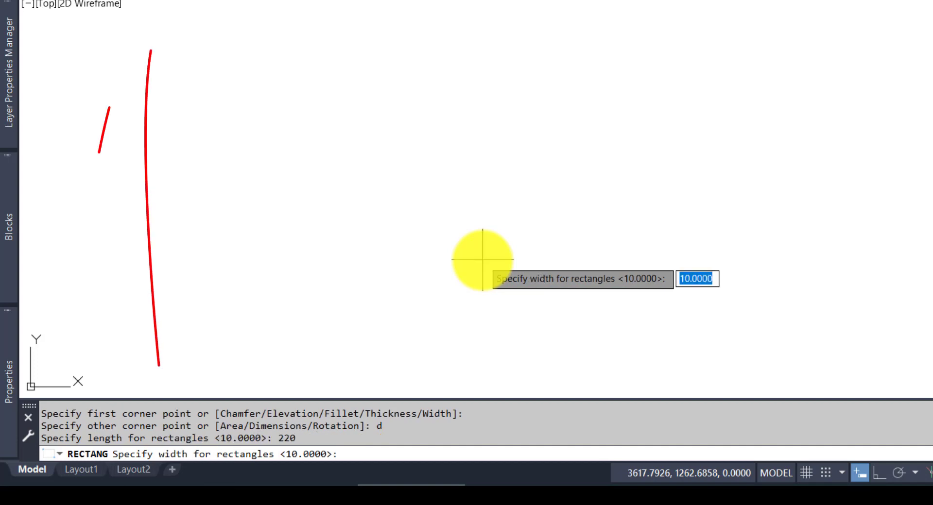
{"action": "type", "text": "65"}
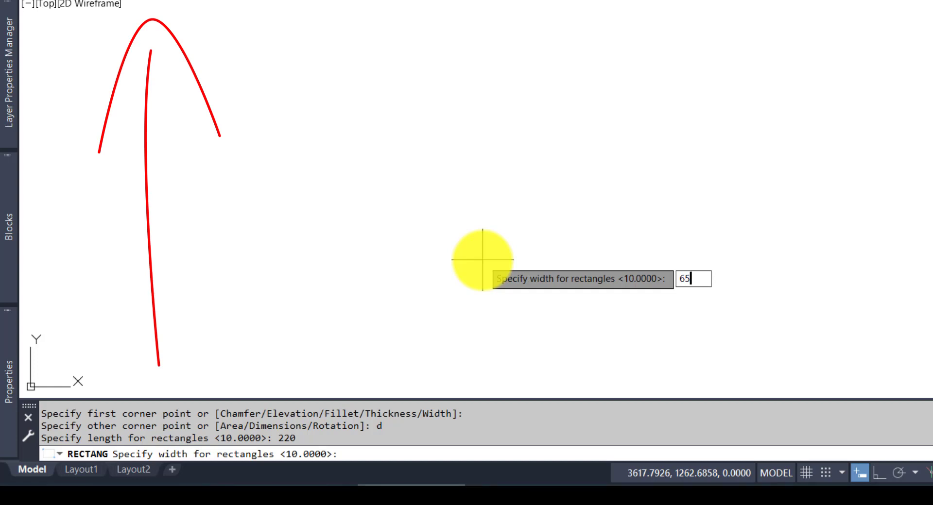
{"action": "key", "text": "Return"}
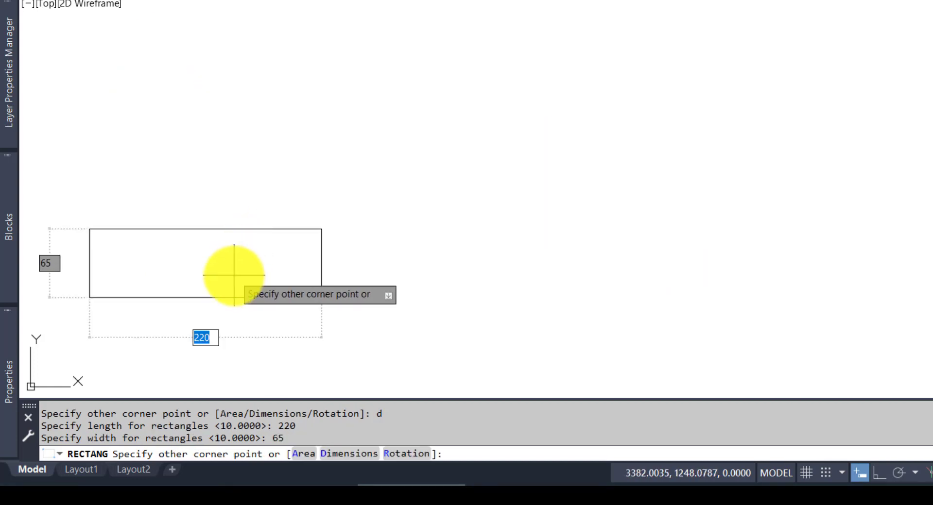
{"action": "left_click", "coordinate": [679, 142]}
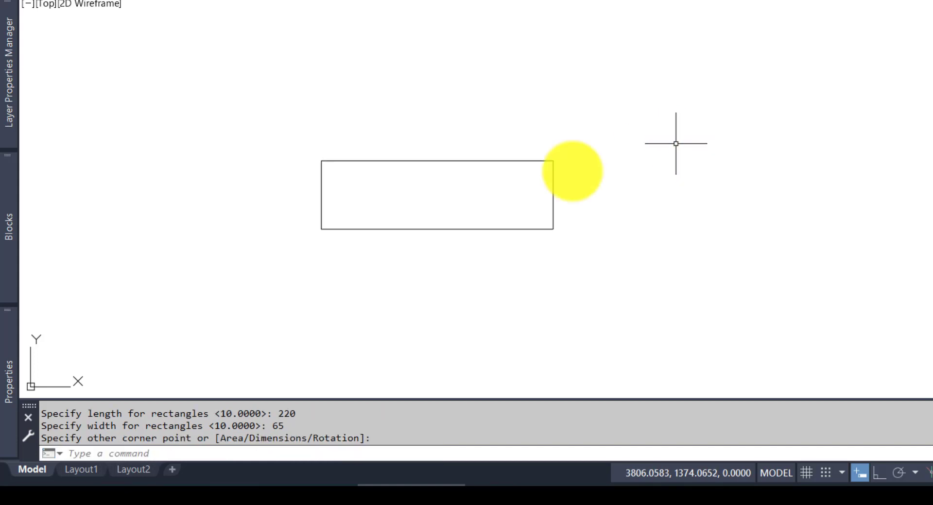
{"action": "middle_click_drag", "start_coordinate": [456, 207], "coordinate": [613, 206]}
{"action": "scroll", "coordinate": [610, 185], "scroll_direction": "up", "scroll_amount": 4}
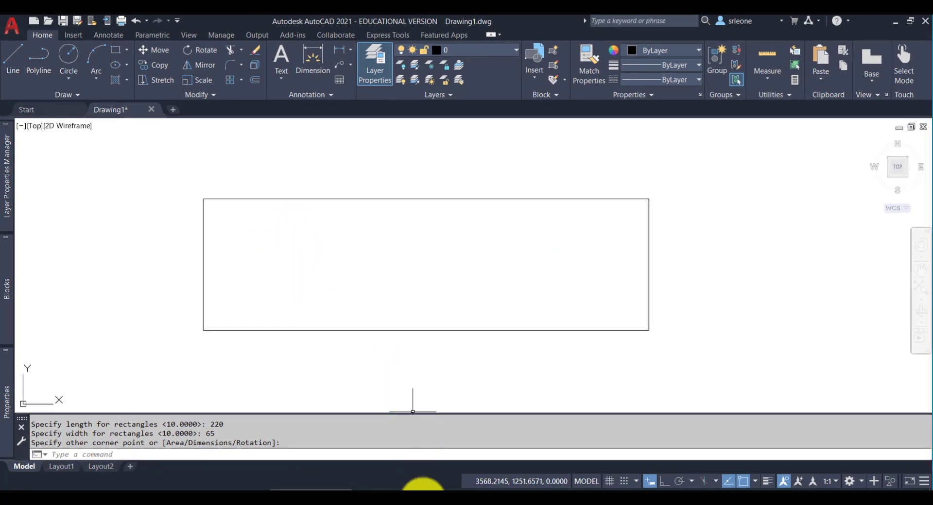
Review the textbook's Offset instructions and Figures 6-5a and 6-5b for the title block's inner lines, and return to the AutoCAD drawing.
{"action": "left_click", "coordinate": [660, 489]}
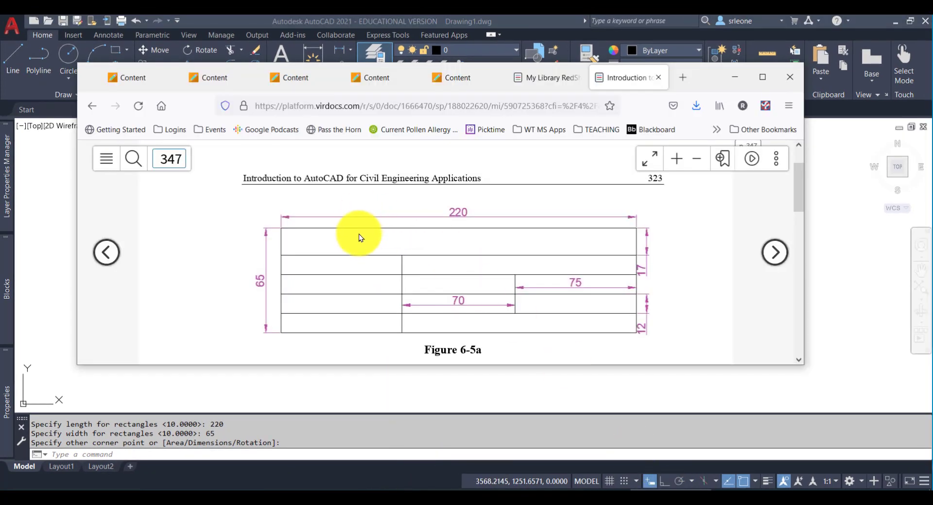
{"action": "left_click", "coordinate": [106, 252]}
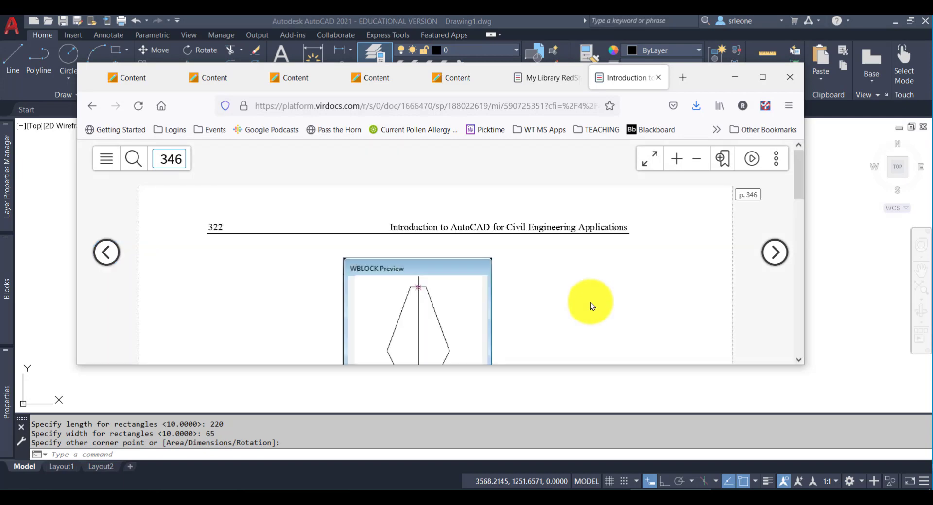
{"action": "scroll", "coordinate": [590, 302], "scroll_direction": "down", "scroll_amount": 5}
{"action": "scroll", "coordinate": [591, 302], "scroll_direction": "down", "scroll_amount": 6}
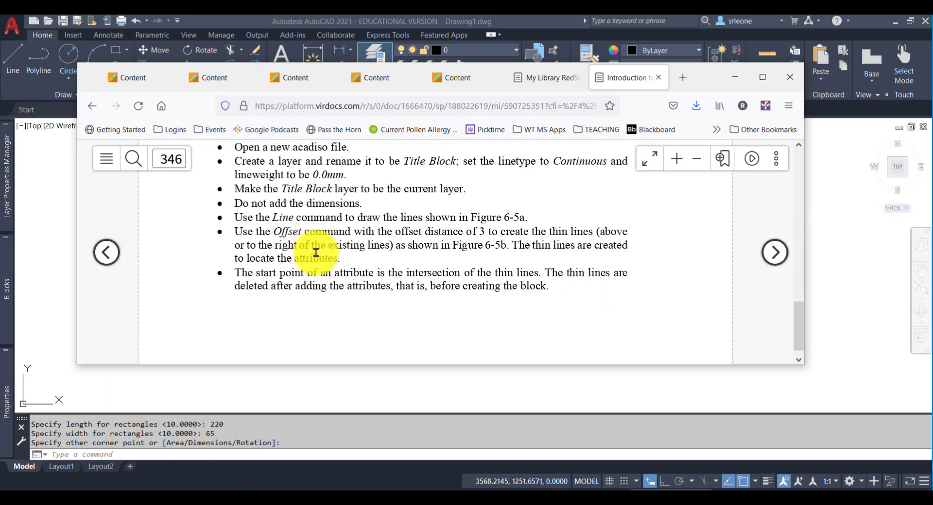
{"action": "left_click", "coordinate": [774, 252]}
{"action": "scroll", "coordinate": [495, 270], "scroll_direction": "down", "scroll_amount": 10}
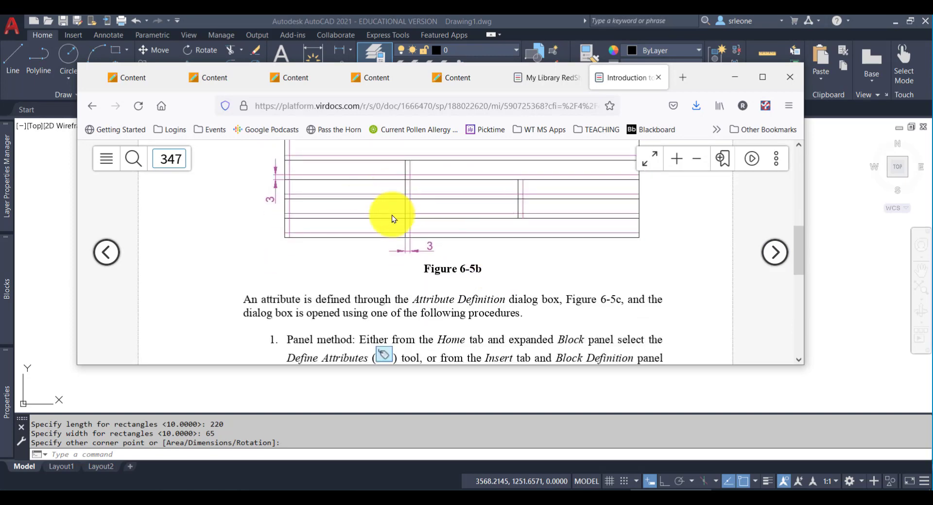
{"action": "scroll", "coordinate": [513, 259], "scroll_direction": "up", "scroll_amount": 5}
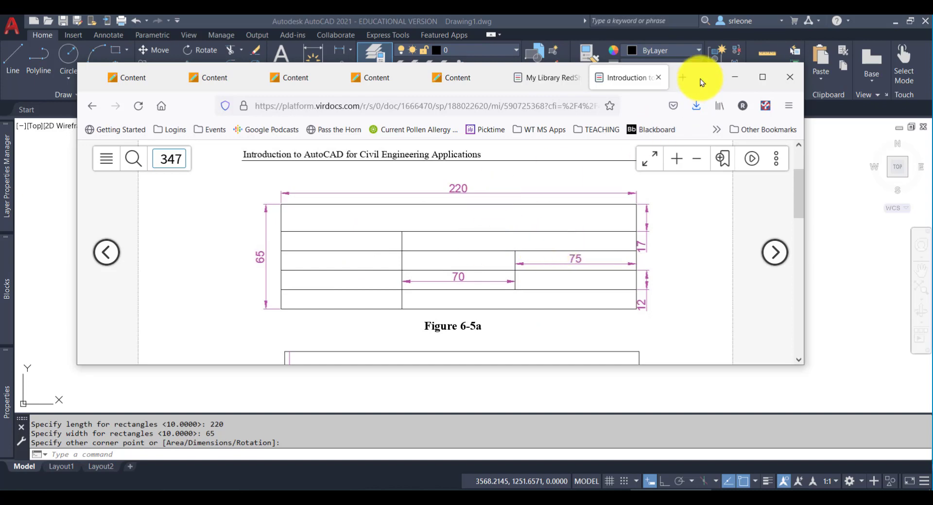
{"action": "left_click", "coordinate": [844, 318]}
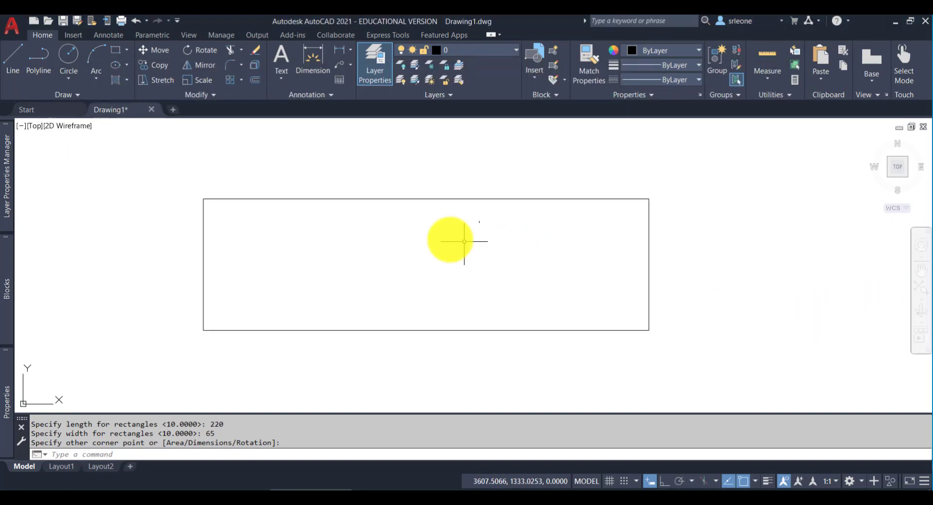
Explode the title block rectangle into separate lines.
{"action": "left_click", "coordinate": [425, 197]}
{"action": "left_click", "coordinate": [426, 198]}
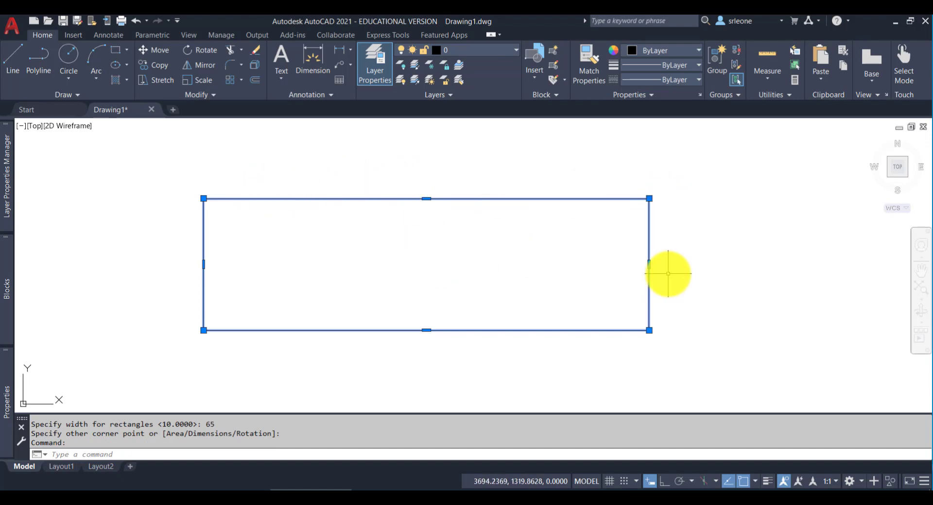
{"action": "type", "text": "x"}
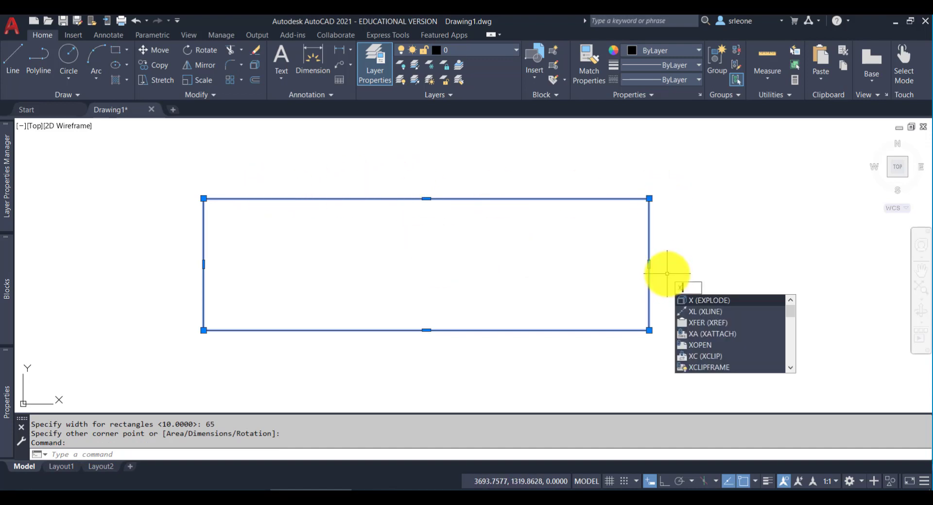
{"action": "key", "text": "Return"}
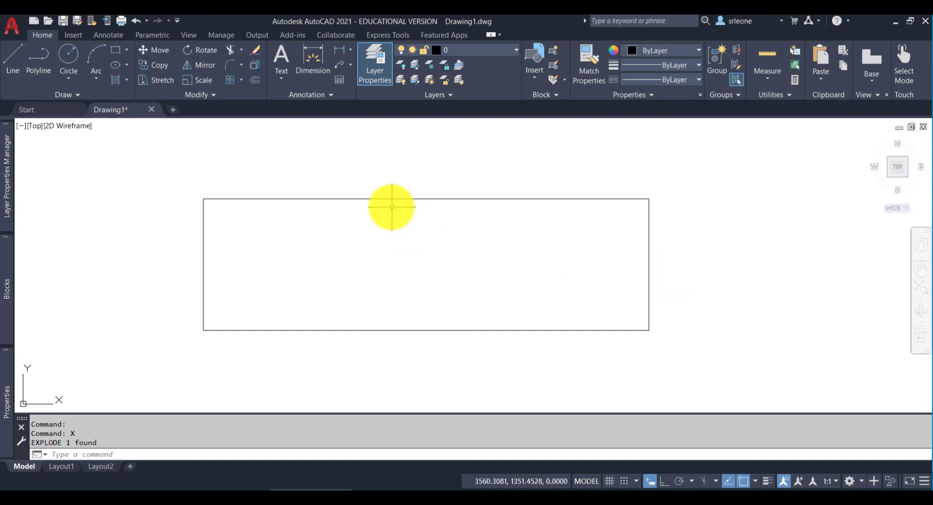
Offset the outline's top edge 17 downward, taking the distance from the textbook's Figure 6-5a.
{"action": "left_click", "coordinate": [386, 197]}
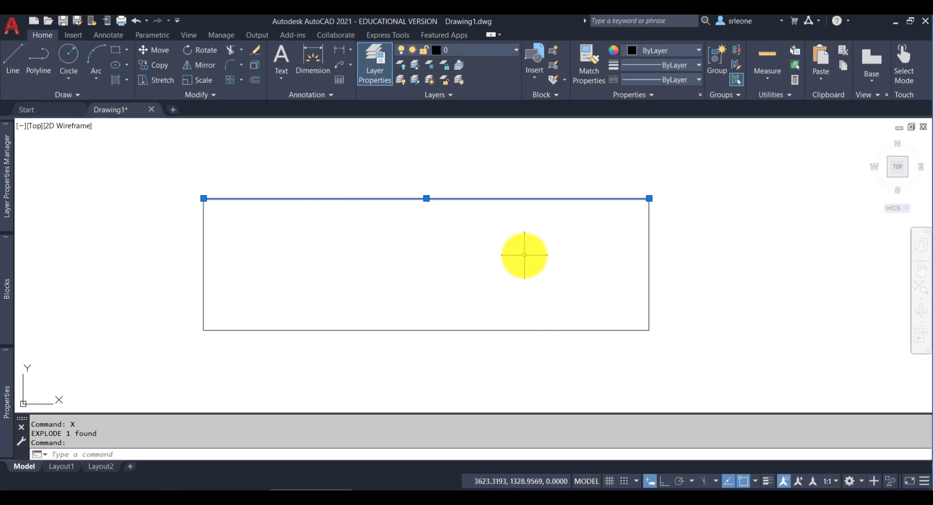
{"action": "type", "text": "o"}
{"action": "key", "text": "Return"}
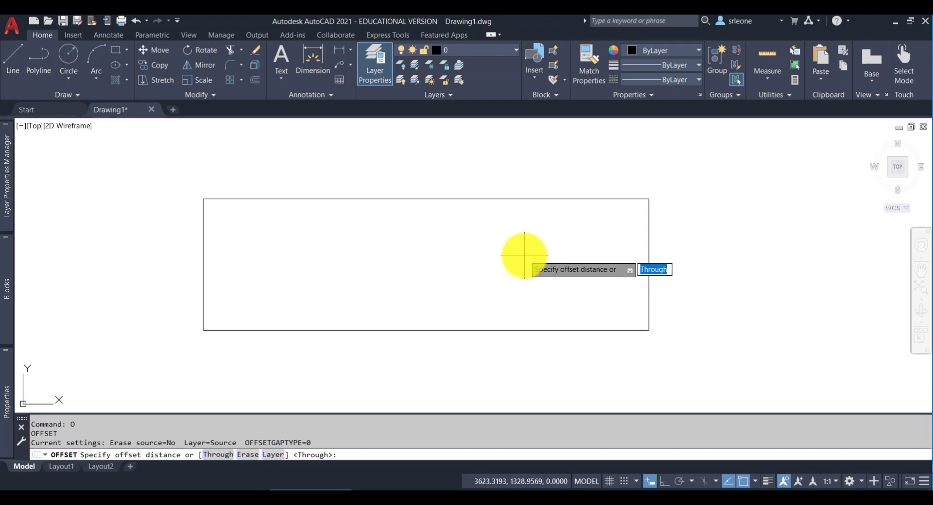
{"action": "key", "text": "alt+Tab"}
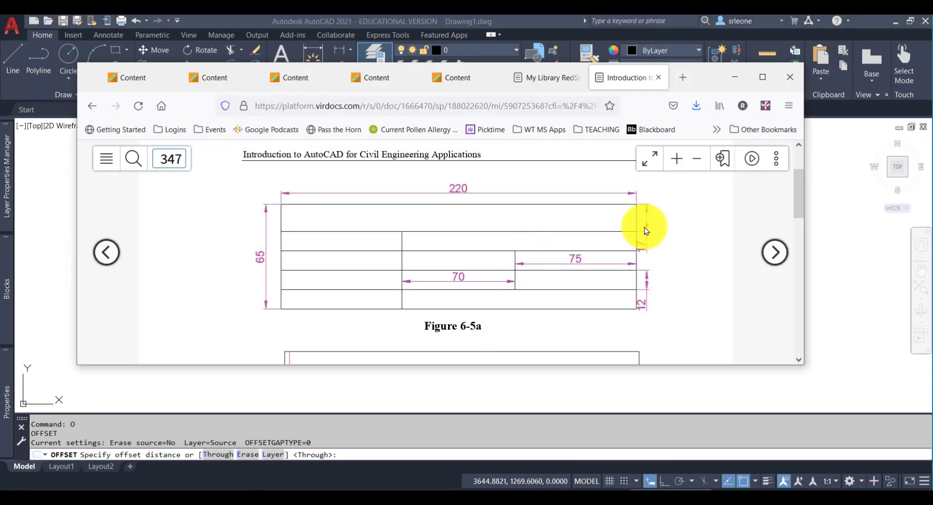
{"action": "left_click", "coordinate": [847, 341]}
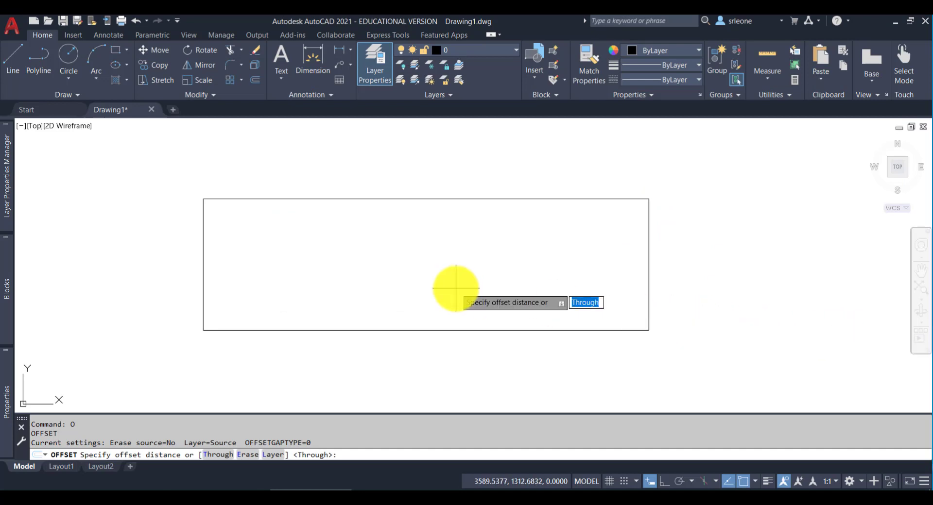
{"action": "type", "text": "17"}
{"action": "key", "text": "Return"}
{"action": "left_click", "coordinate": [451, 199]}
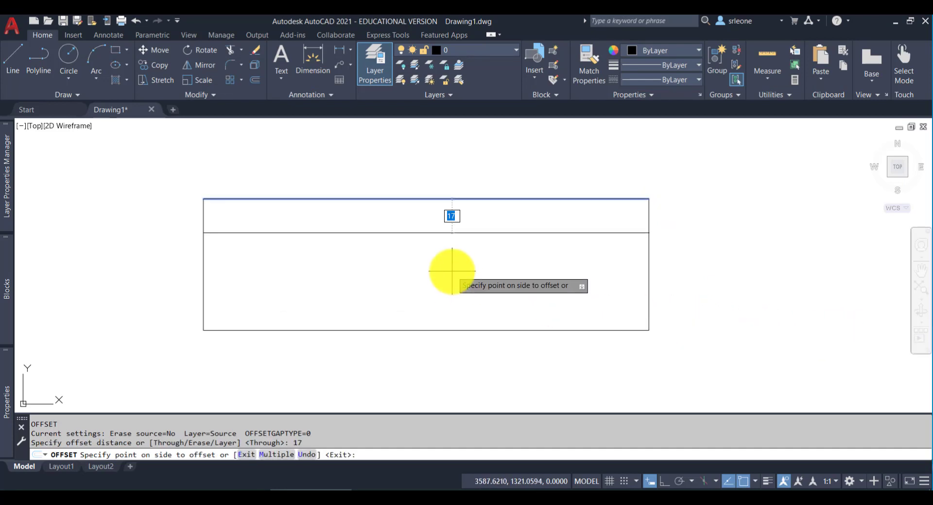
{"action": "left_click", "coordinate": [428, 254]}
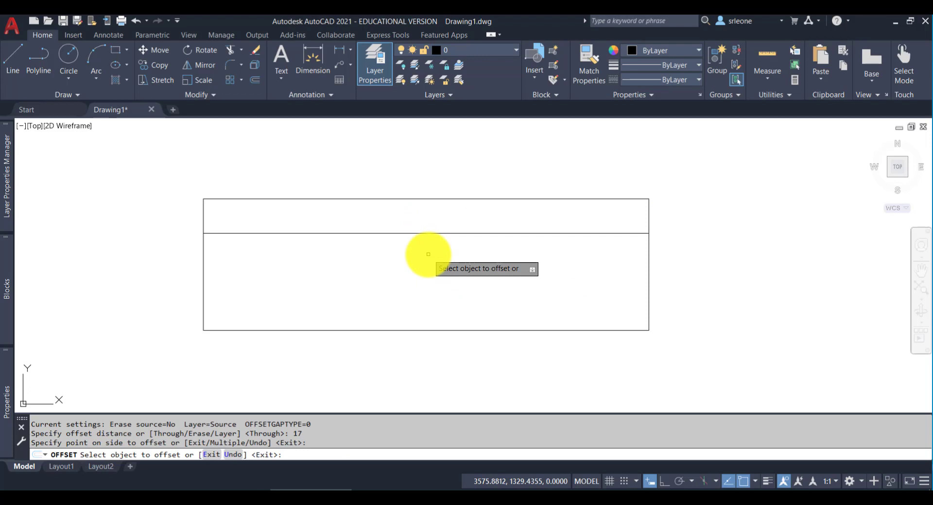
{"action": "key", "text": "Return"}
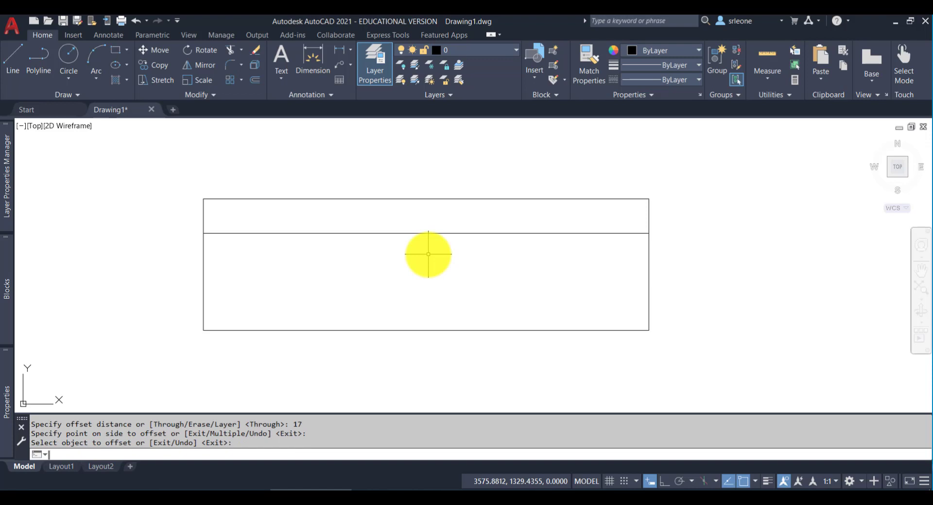
Create three more horizontal row lines by successively offsetting the inner line 12 downward, following the row height in Figure 6-5a.
{"action": "left_click", "coordinate": [656, 502]}
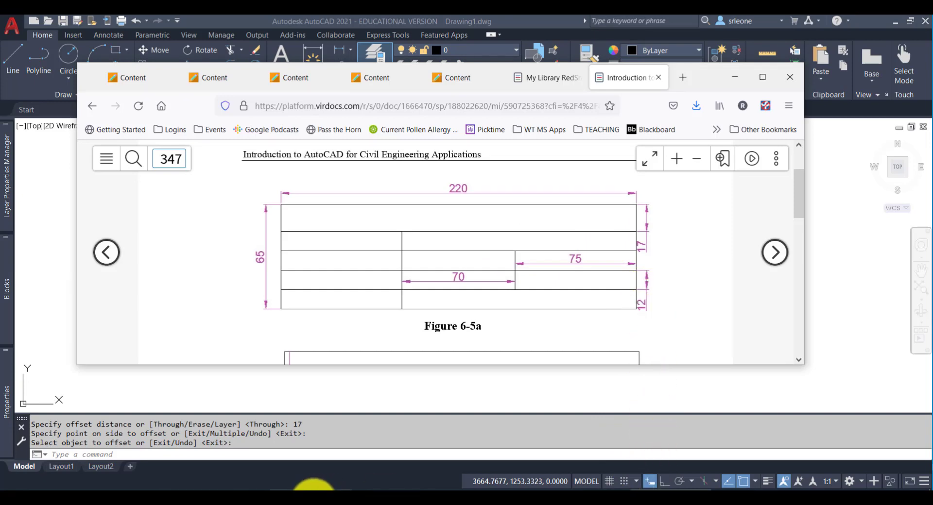
{"action": "left_click", "coordinate": [314, 502]}
{"action": "key", "text": "Return"}
{"action": "key", "text": "Return"}
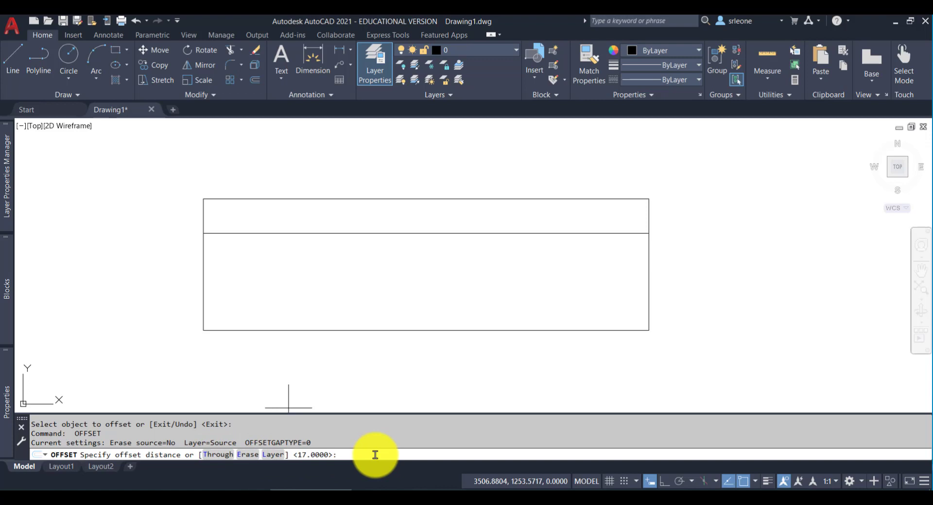
{"action": "type", "text": "12"}
{"action": "key", "text": "Return"}
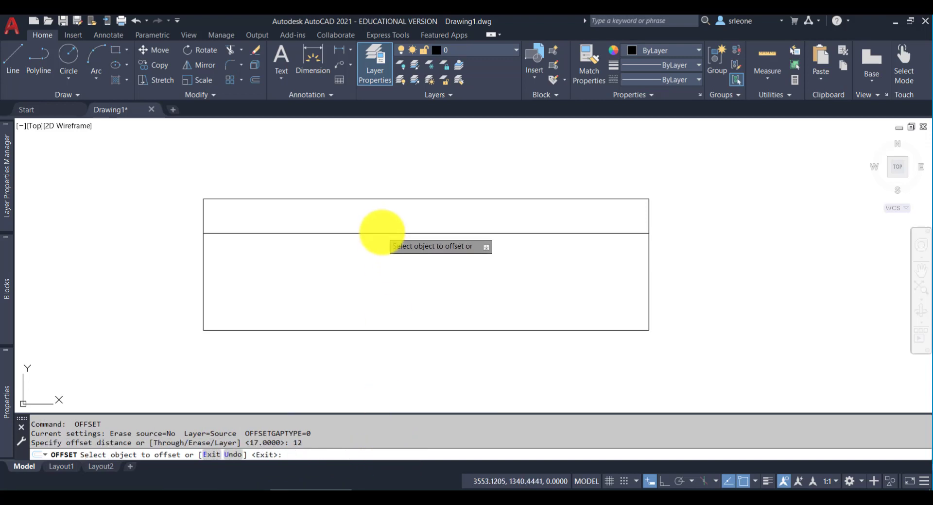
{"action": "left_click", "coordinate": [381, 232]}
{"action": "left_click", "coordinate": [372, 255]}
{"action": "left_click", "coordinate": [371, 258]}
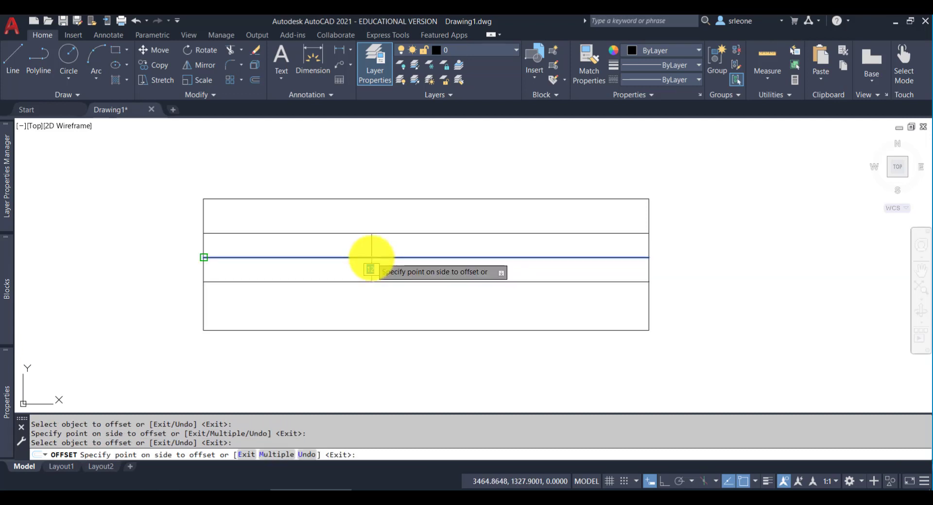
{"action": "left_click", "coordinate": [364, 287]}
{"action": "left_click", "coordinate": [365, 282]}
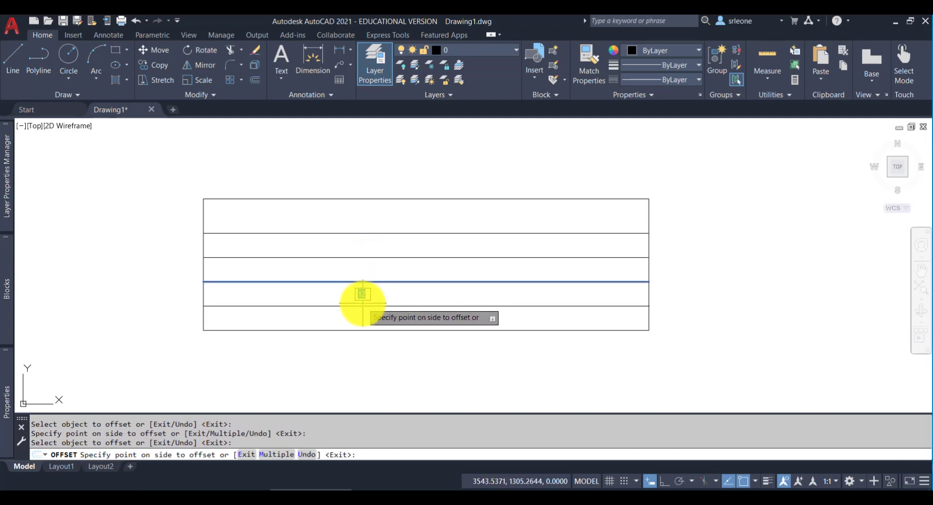
{"action": "left_click", "coordinate": [360, 304]}
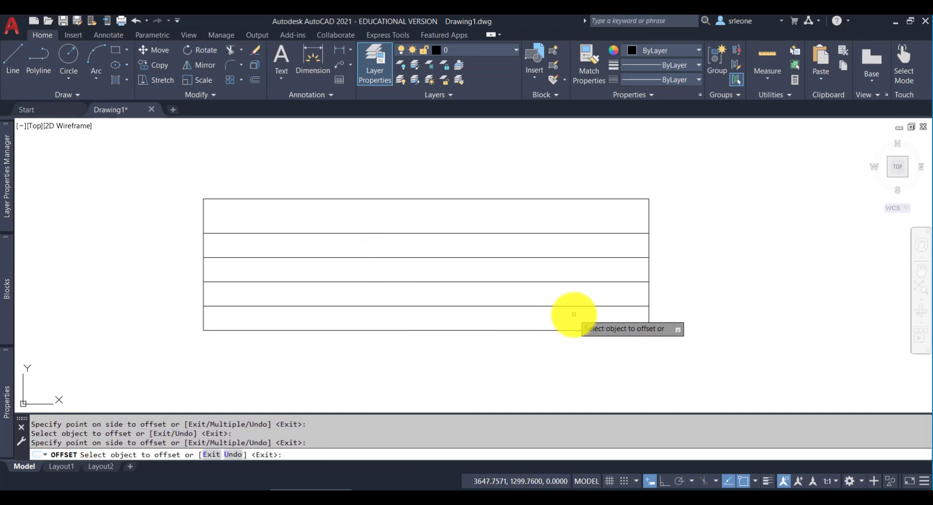
{"action": "key", "text": "Return"}
Switch to the Word course notes and review the attribute tag table in section 6.5 Block with Attributes.
{"action": "left_click", "coordinate": [663, 493]}
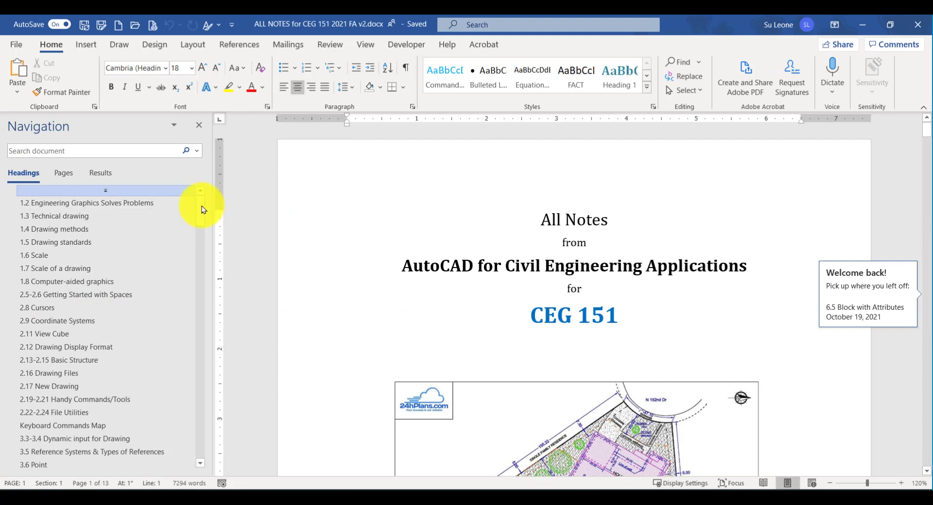
{"action": "left_click_drag", "start_coordinate": [201, 208], "coordinate": [204, 294]}
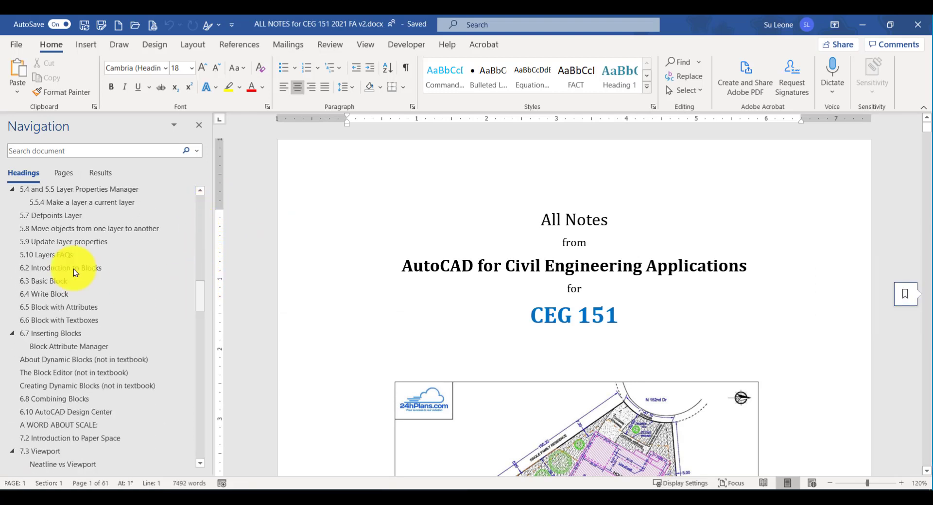
{"action": "left_click", "coordinate": [56, 307]}
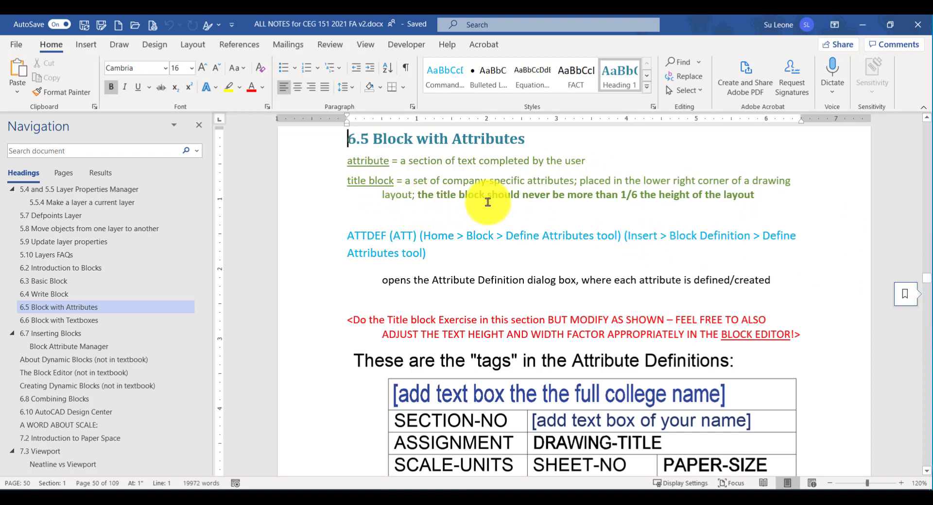
{"action": "scroll", "coordinate": [687, 208], "scroll_direction": "down", "scroll_amount": 3}
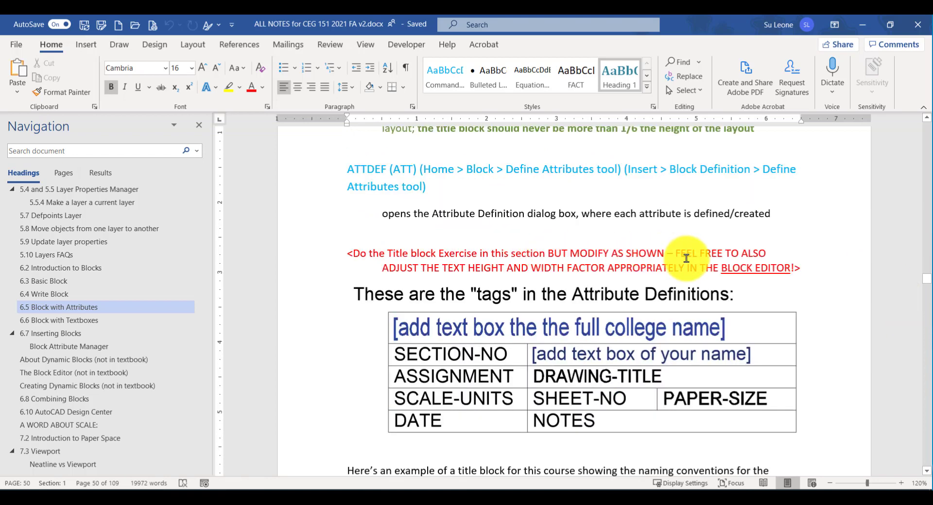
{"action": "scroll", "coordinate": [687, 296], "scroll_direction": "down", "scroll_amount": 3}
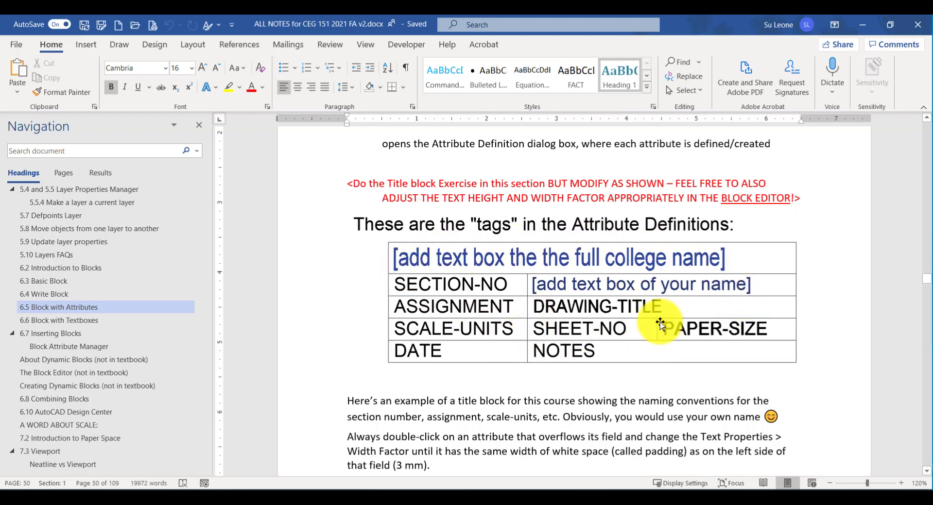
Compare the notes' tag table with the column dimensions in the textbook's Figure 6-5a, and return to the AutoCAD drawing.
{"action": "left_click", "coordinate": [665, 488]}
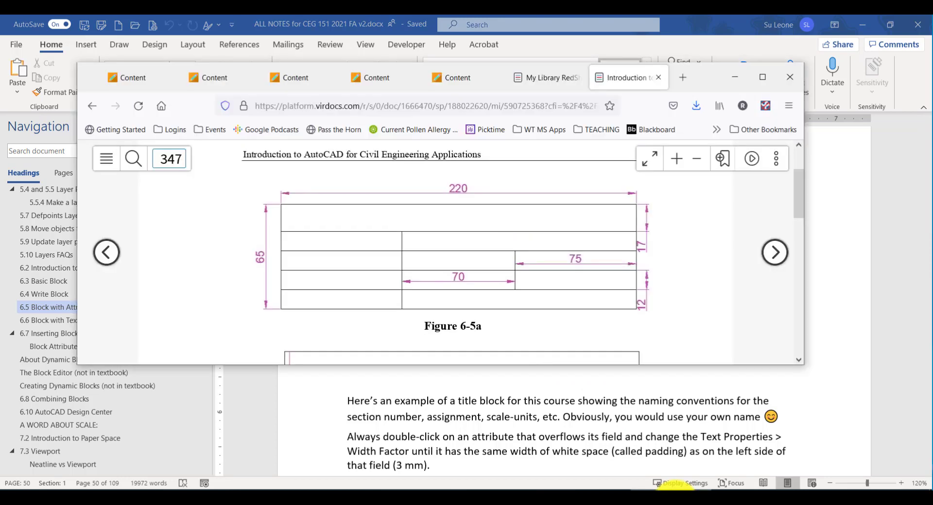
{"action": "left_click_drag", "start_coordinate": [704, 77], "coordinate": [506, 86]}
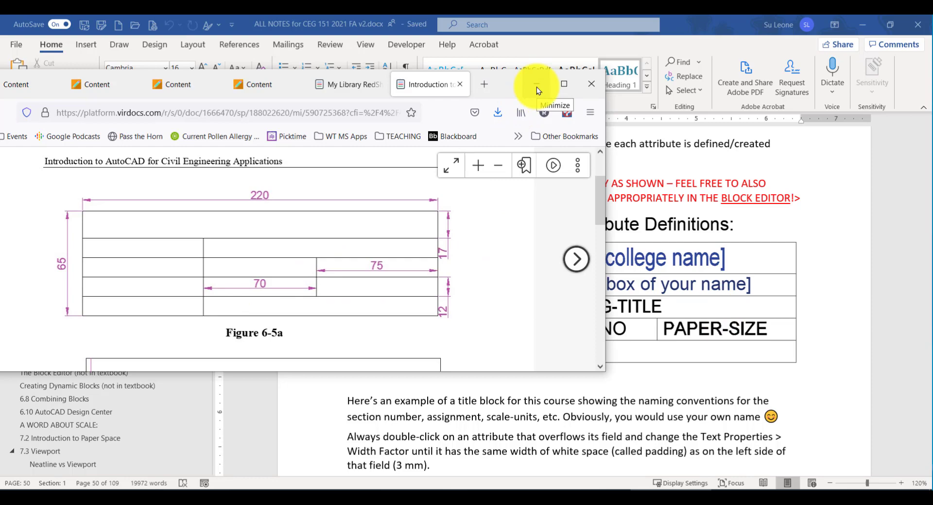
{"action": "left_click", "coordinate": [861, 25]}
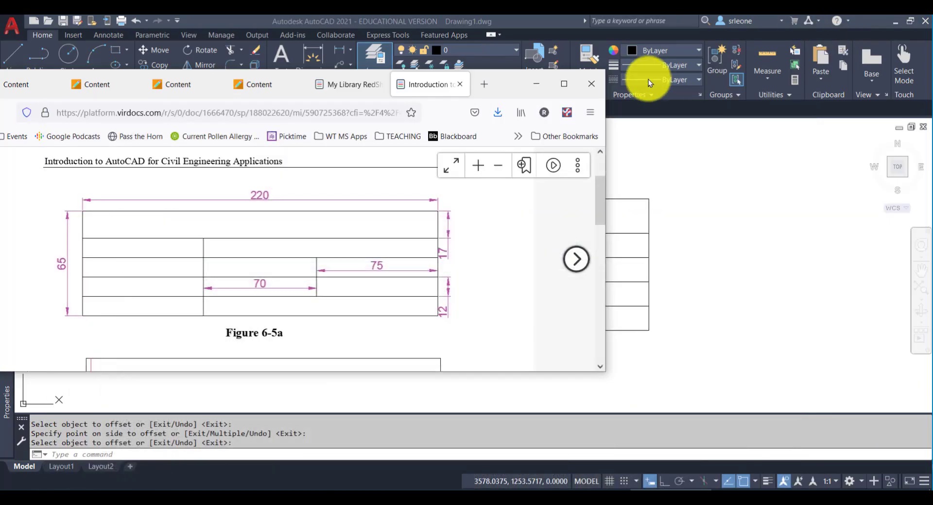
{"action": "left_click", "coordinate": [535, 84]}
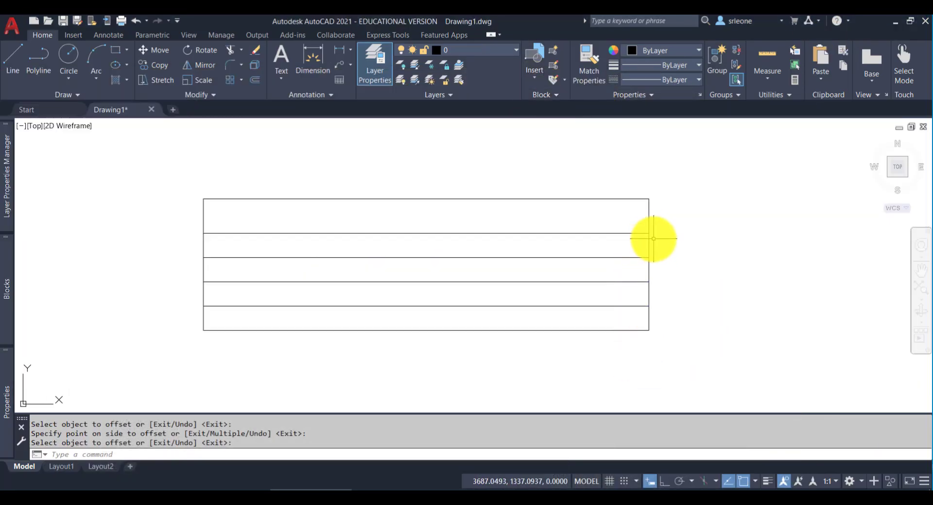
Offset the title block's right edge 75 to the left as the first inner vertical line.
{"action": "key", "text": "Return"}
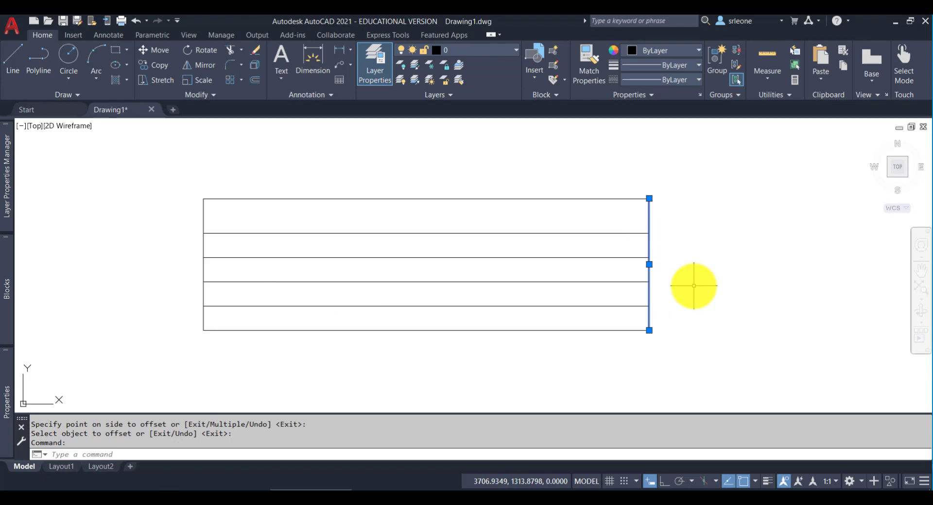
{"action": "type", "text": "o"}
{"action": "key", "text": "Return"}
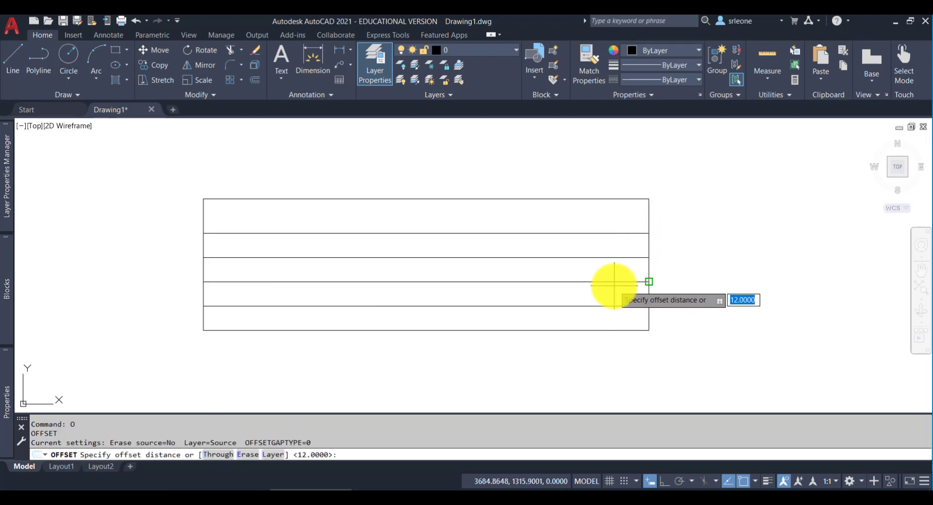
{"action": "type", "text": "75"}
{"action": "key", "text": "Return"}
{"action": "left_click", "coordinate": [649, 284]}
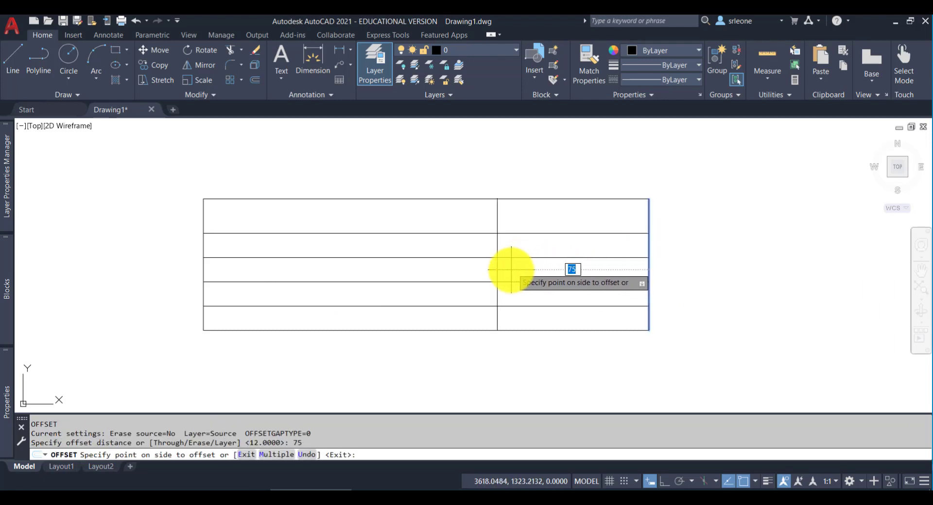
{"action": "left_click", "coordinate": [510, 270]}
{"action": "key", "text": "Return"}
Offset the inner vertical line 70 to the left to make the second column line.
{"action": "key", "text": "Return"}
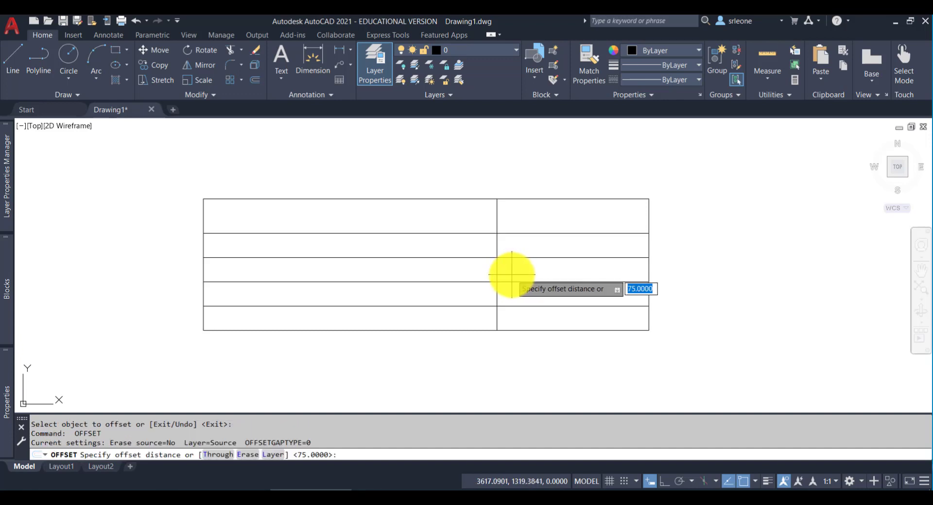
{"action": "key", "text": "Return"}
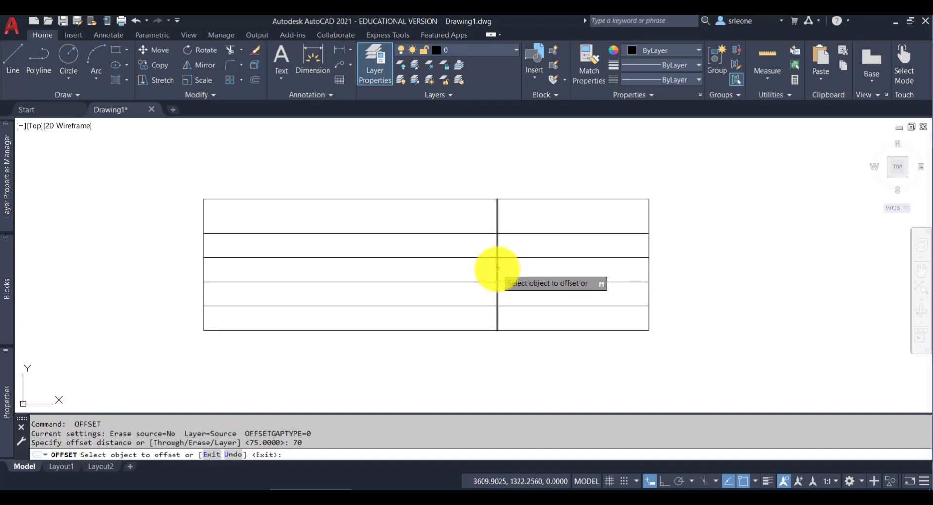
{"action": "left_click", "coordinate": [497, 269]}
{"action": "left_click", "coordinate": [410, 267]}
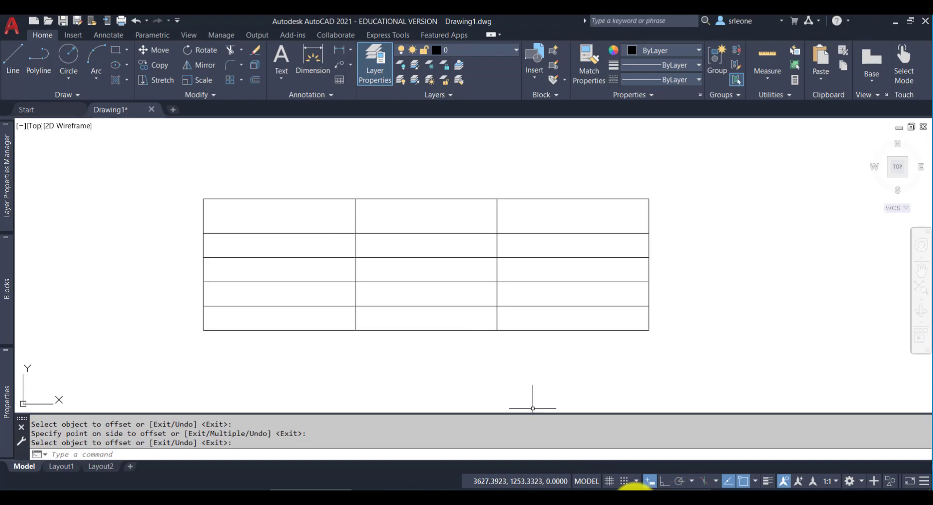
Check the Word notes' tag table and trim the left column line out of the top row and the right one to the fourth row only.
{"action": "left_click", "coordinate": [391, 498]}
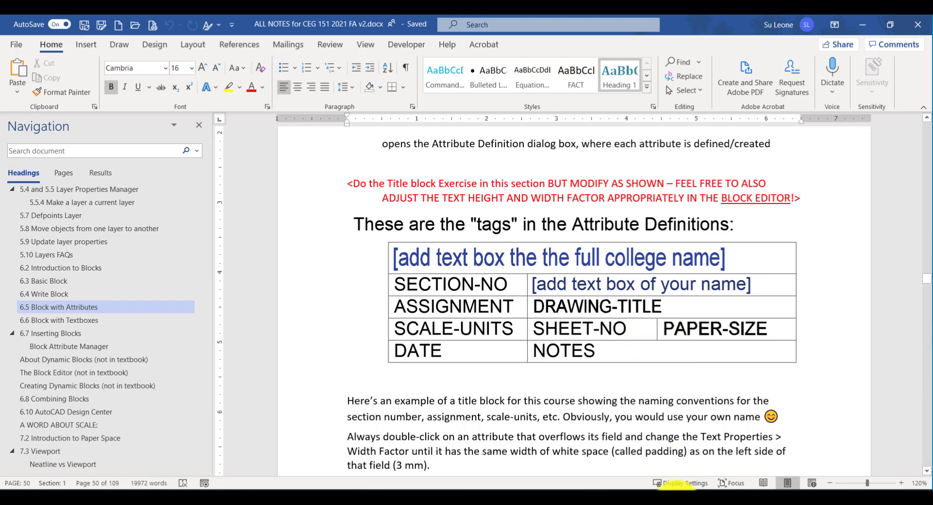
{"action": "left_click", "coordinate": [863, 25]}
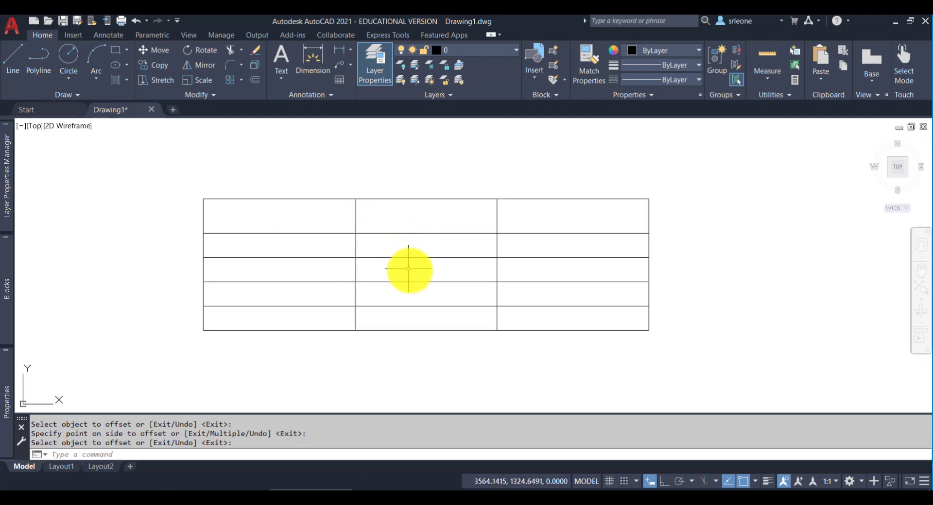
{"action": "key", "text": "Return"}
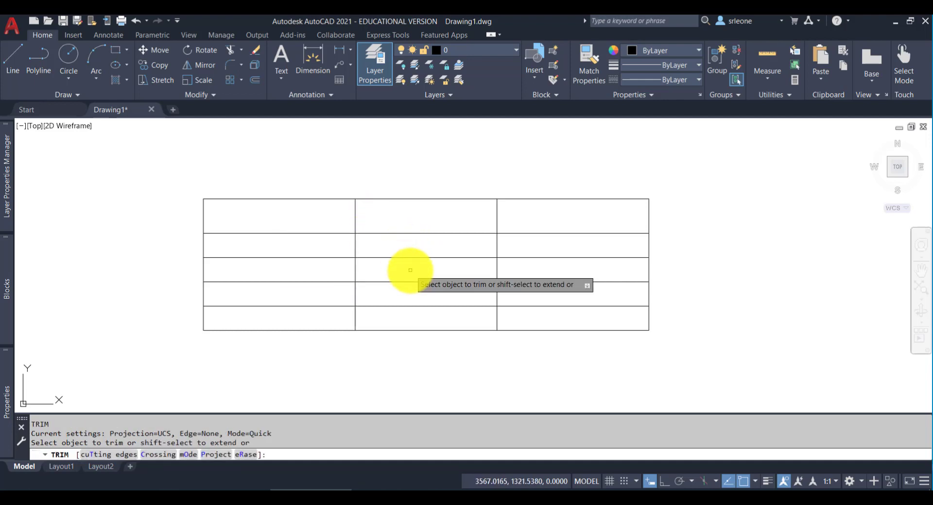
{"action": "left_click", "coordinate": [355, 216]}
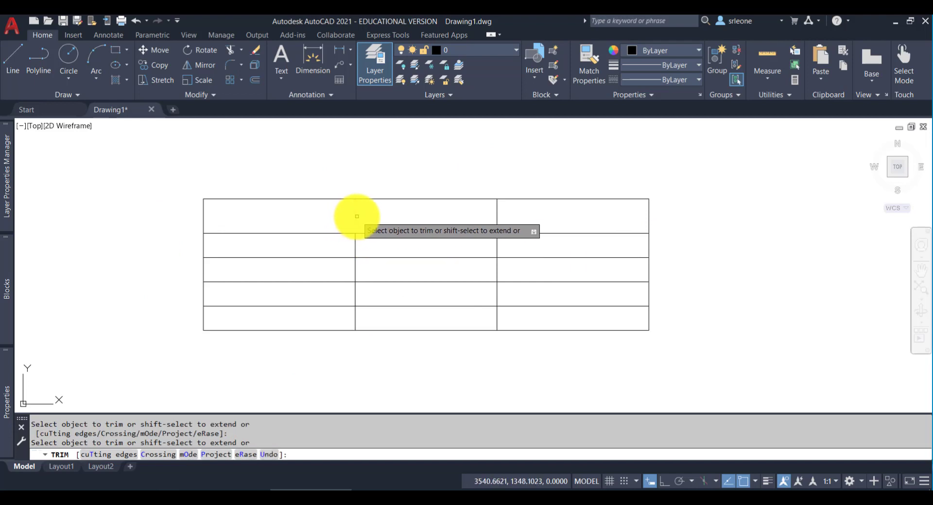
{"action": "left_click", "coordinate": [492, 214]}
{"action": "left_click", "coordinate": [494, 247]}
{"action": "left_click", "coordinate": [497, 269]}
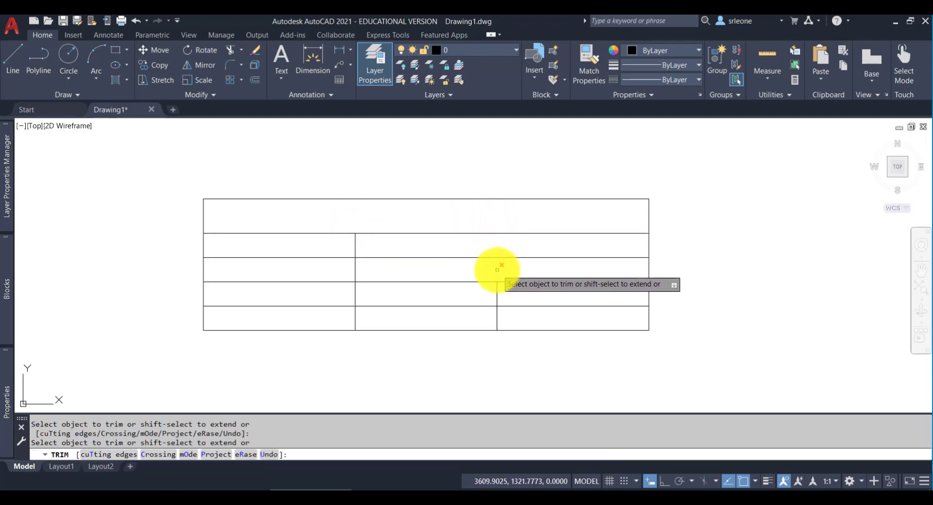
{"action": "left_click", "coordinate": [497, 318]}
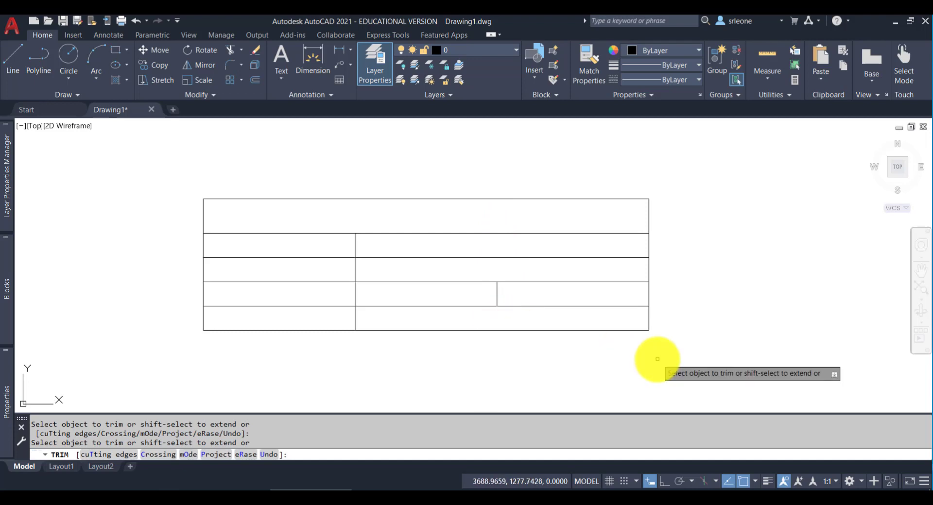
{"action": "key", "text": "Return"}
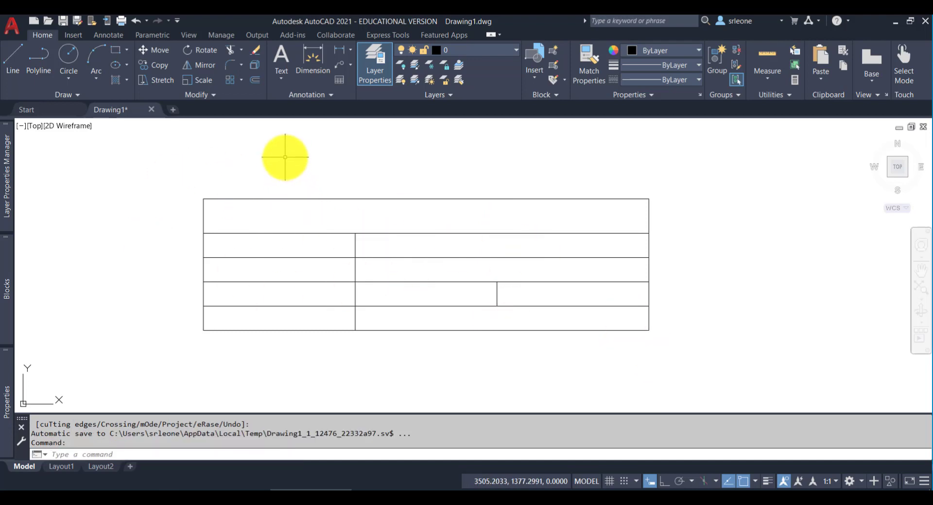
Save the drawing as Drawing1.dwg in the Downloads folder.
{"action": "key", "text": "ctrl+s"}
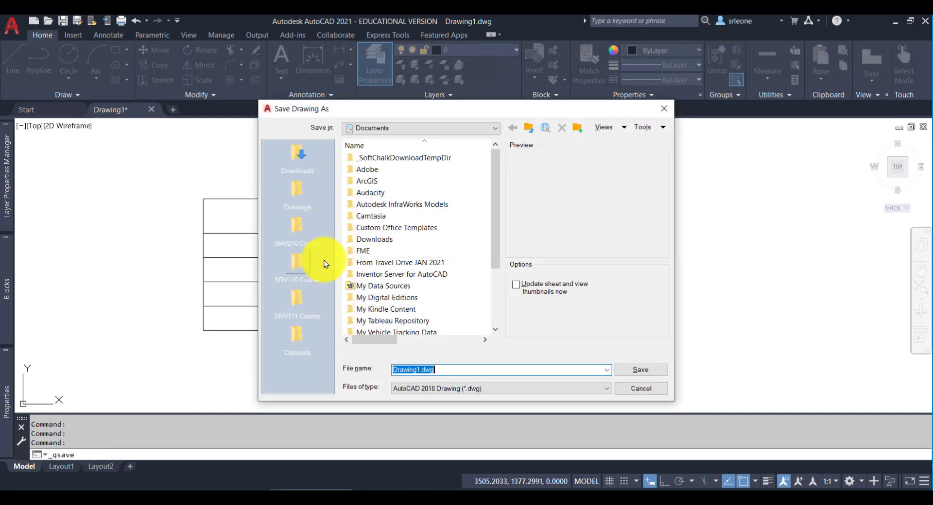
{"action": "left_click", "coordinate": [299, 156]}
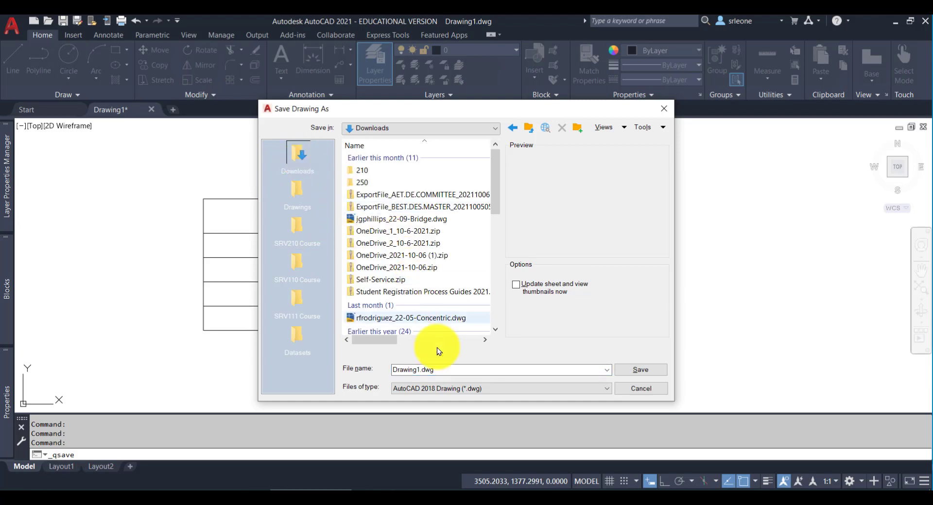
{"action": "left_click", "coordinate": [641, 369]}
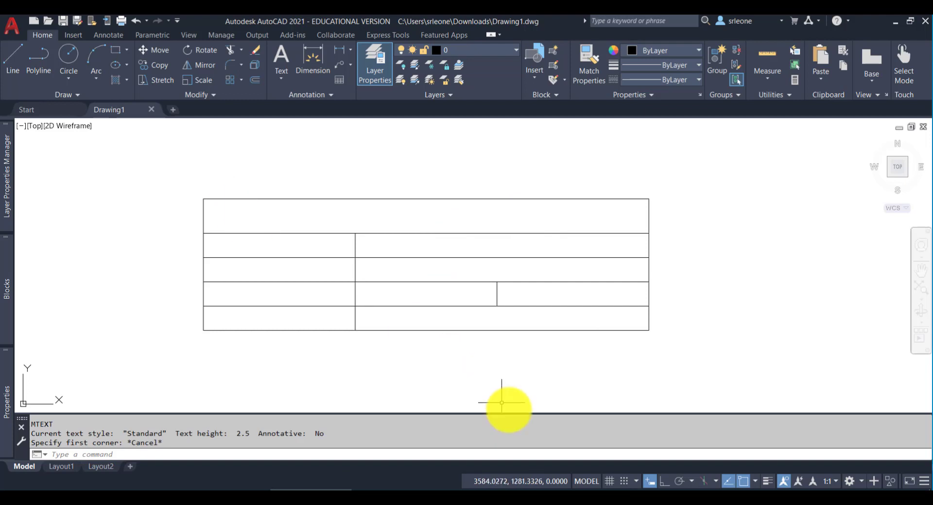
Switch to the browser textbook to check the guide line spacing in Figure 6-5b, and return to the AutoCAD drawing.
{"action": "left_click", "coordinate": [660, 496]}
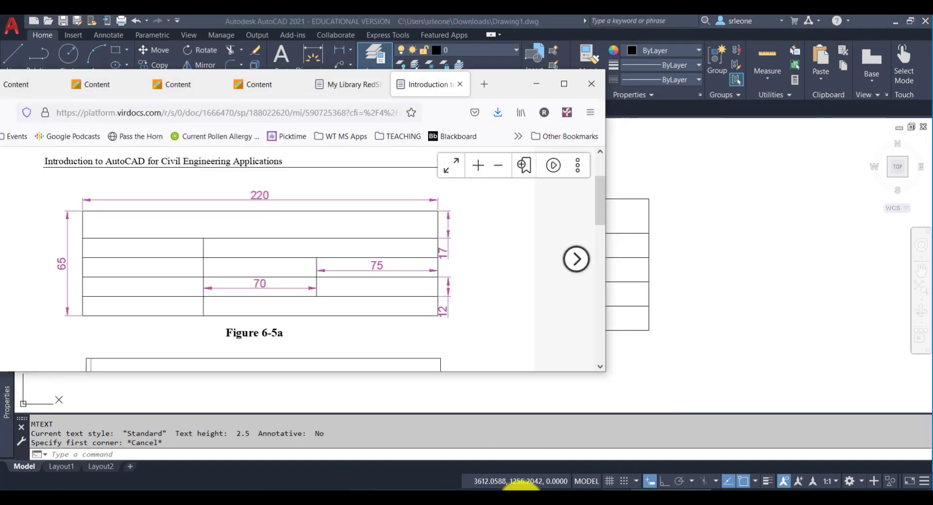
{"action": "scroll", "coordinate": [314, 263], "scroll_direction": "down", "scroll_amount": 3}
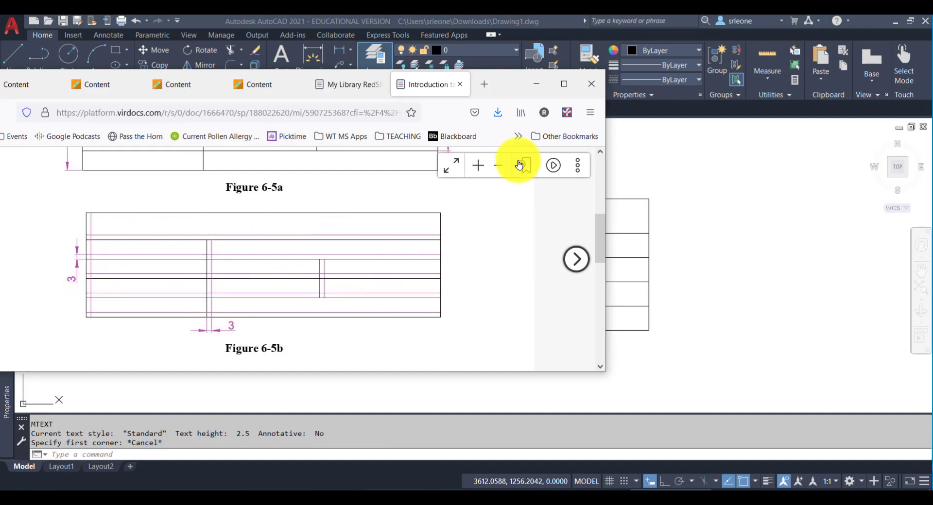
{"action": "left_click", "coordinate": [531, 89]}
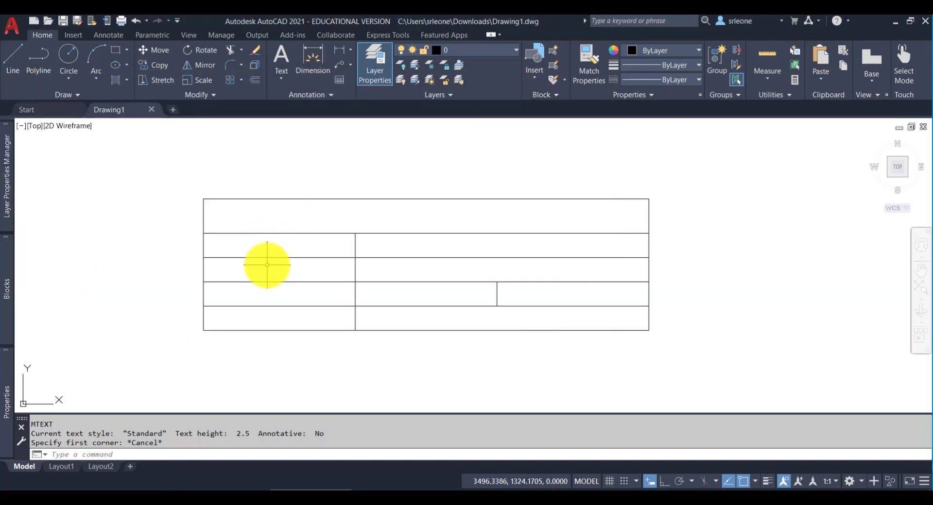
Offset the title block's left edge and both inner vertical lines 3 to the right as text guide lines.
{"action": "left_click", "coordinate": [203, 221]}
{"action": "type", "text": "o"}
{"action": "key", "text": "Return"}
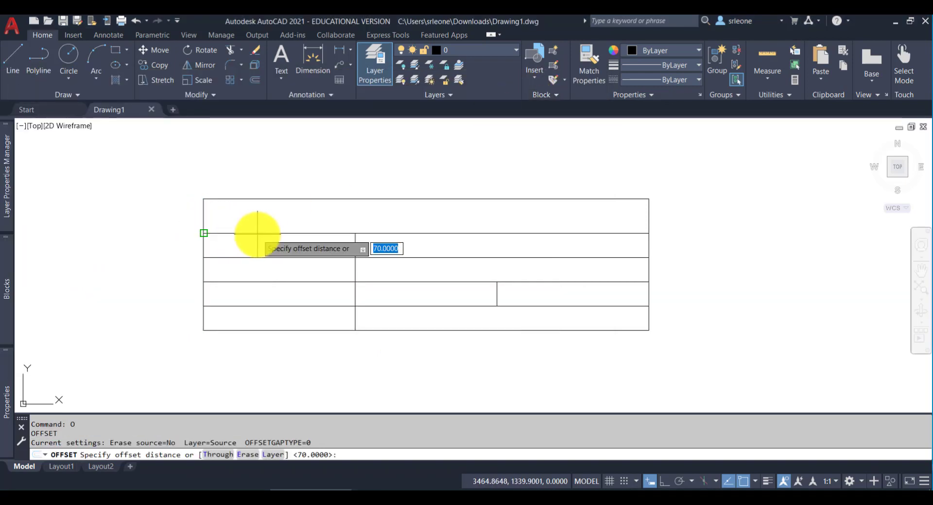
{"action": "type", "text": "3"}
{"action": "key", "text": "Return"}
{"action": "left_click", "coordinate": [204, 233]}
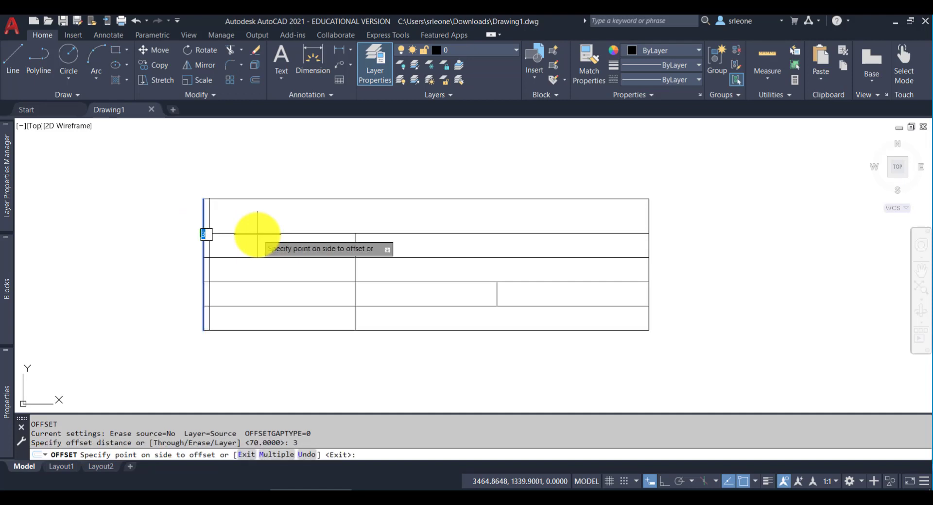
{"action": "left_click", "coordinate": [257, 233]}
{"action": "left_click", "coordinate": [355, 232]}
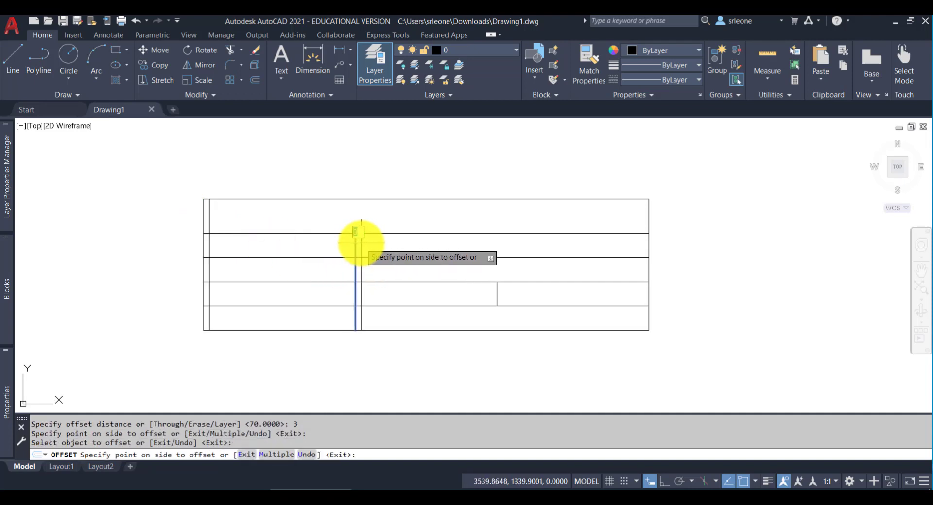
{"action": "left_click", "coordinate": [360, 236]}
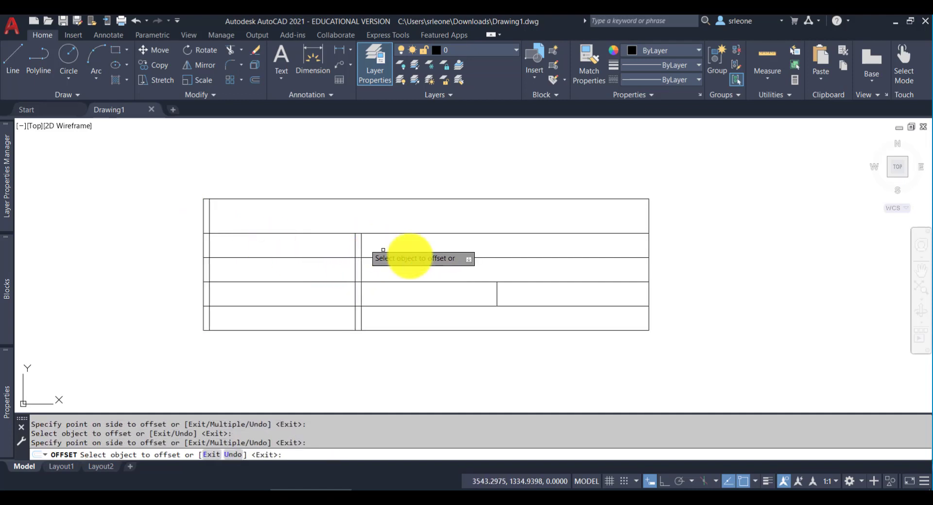
{"action": "left_click", "coordinate": [496, 293]}
{"action": "left_click", "coordinate": [509, 293]}
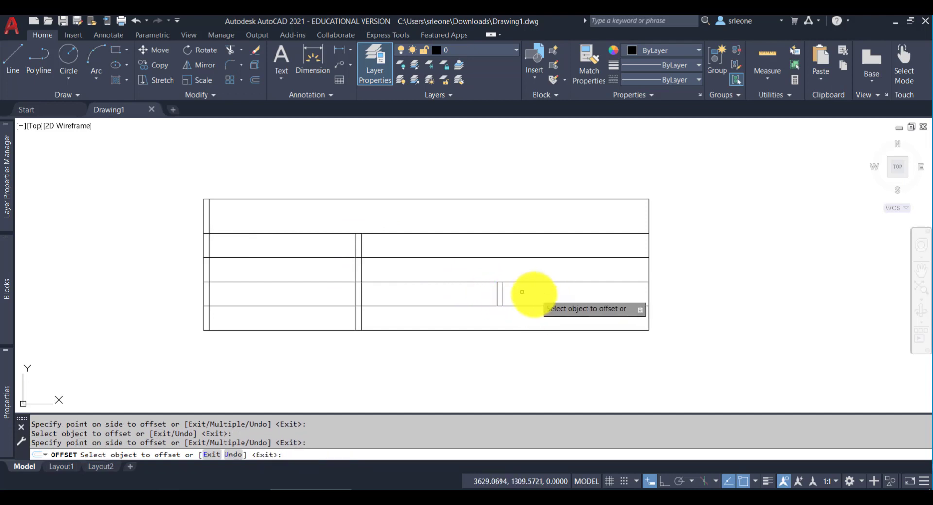
Offset the title block's bottom edge and the four inner horizontal lines 3 upward as text guide lines.
{"action": "left_click", "coordinate": [254, 330]}
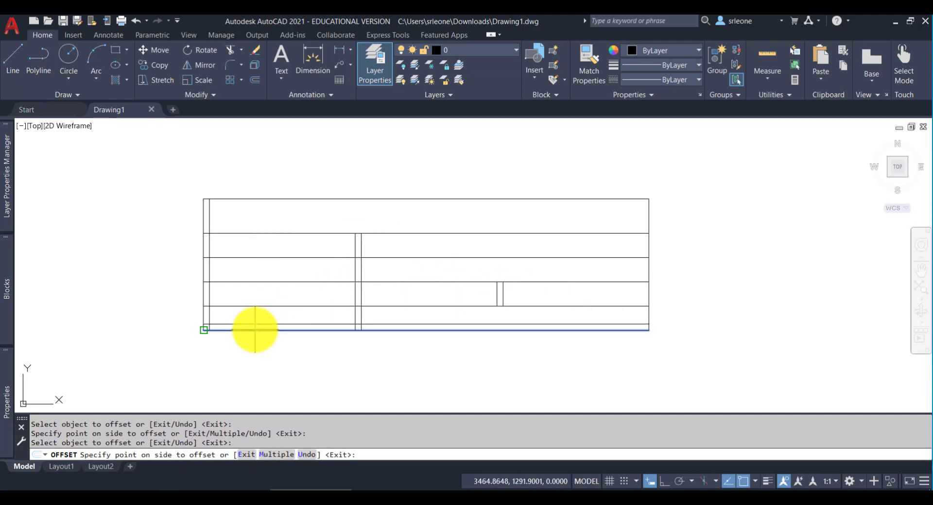
{"action": "left_click", "coordinate": [249, 316]}
{"action": "left_click", "coordinate": [246, 307]}
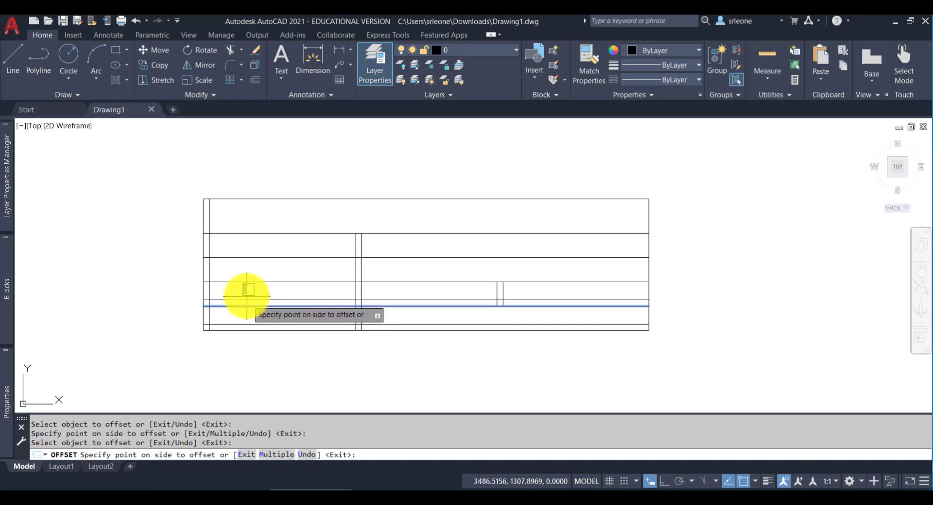
{"action": "left_click", "coordinate": [246, 297]}
{"action": "left_click", "coordinate": [246, 282]}
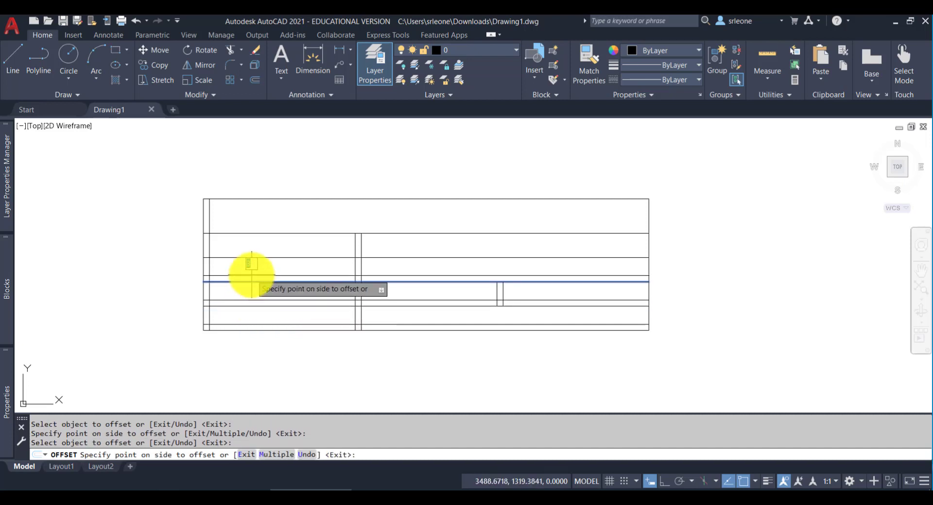
{"action": "left_click", "coordinate": [251, 276]}
{"action": "left_click", "coordinate": [252, 258]}
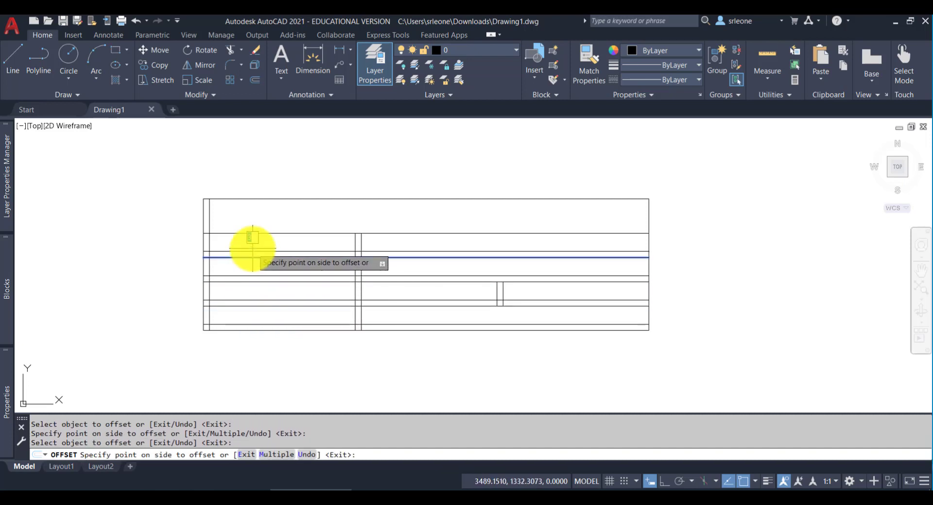
{"action": "left_click", "coordinate": [251, 250]}
{"action": "left_click", "coordinate": [243, 234]}
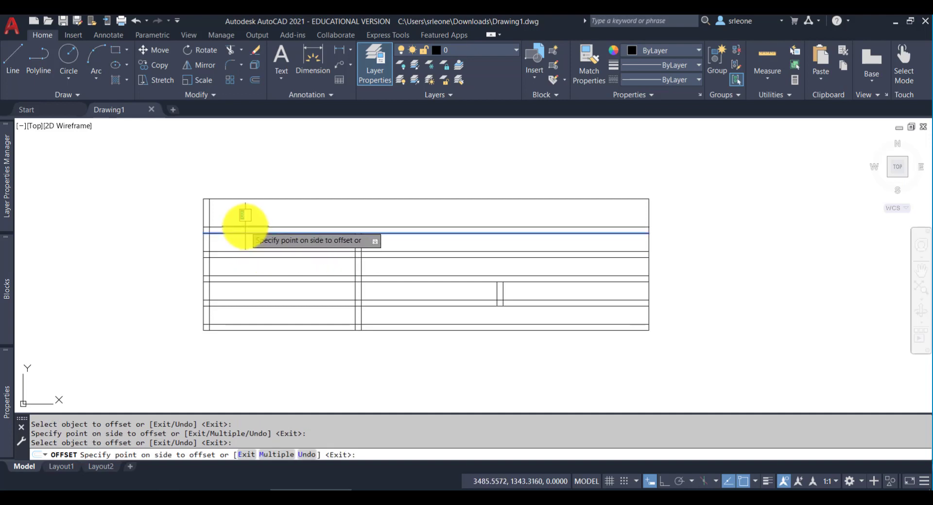
{"action": "left_click", "coordinate": [246, 226]}
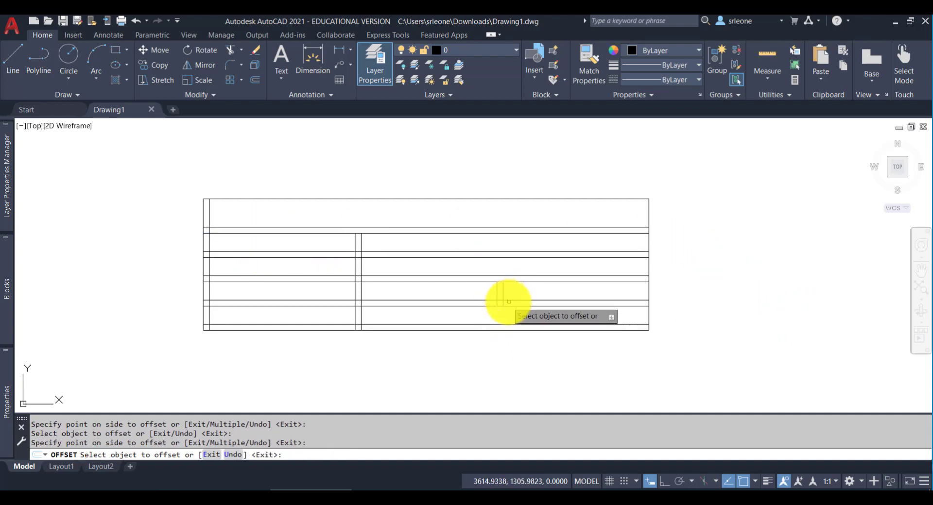
{"action": "key", "text": "Return"}
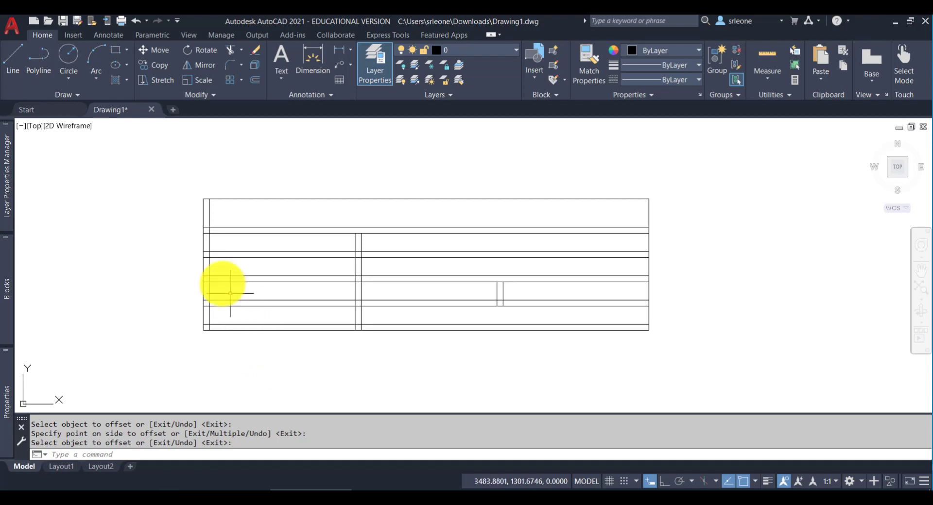
Create a multiline text box in the top row, from the vertical guide line's upper end to the horizontal guide line's right end.
{"action": "left_click", "coordinate": [104, 33]}
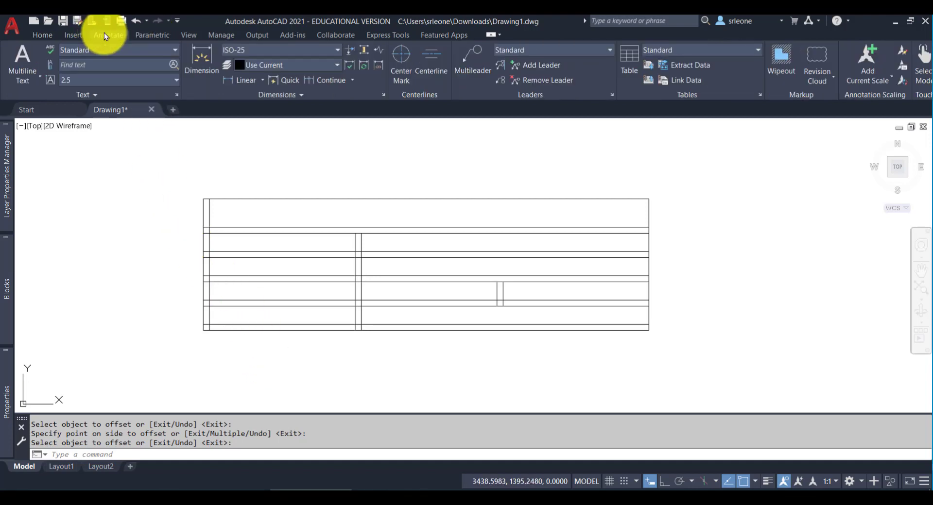
{"action": "left_click", "coordinate": [43, 34]}
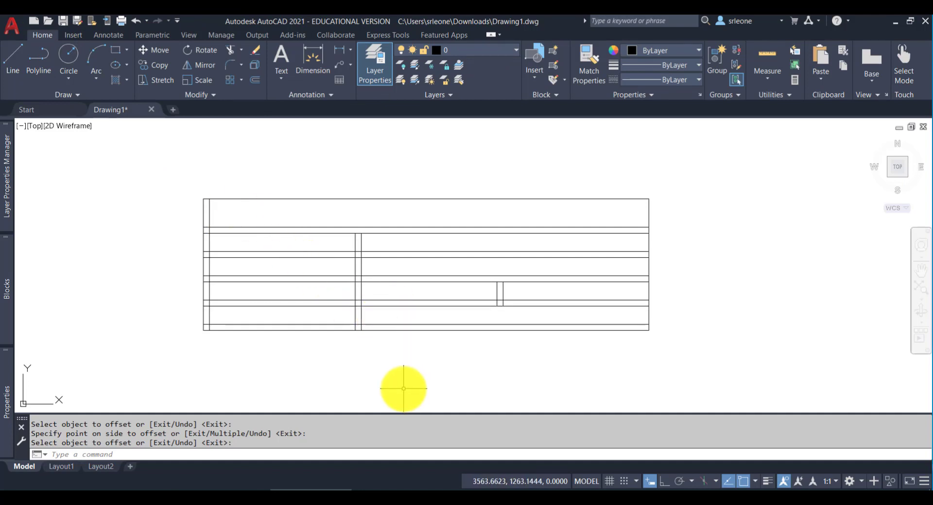
{"action": "type", "text": "T"}
{"action": "key", "text": "Return"}
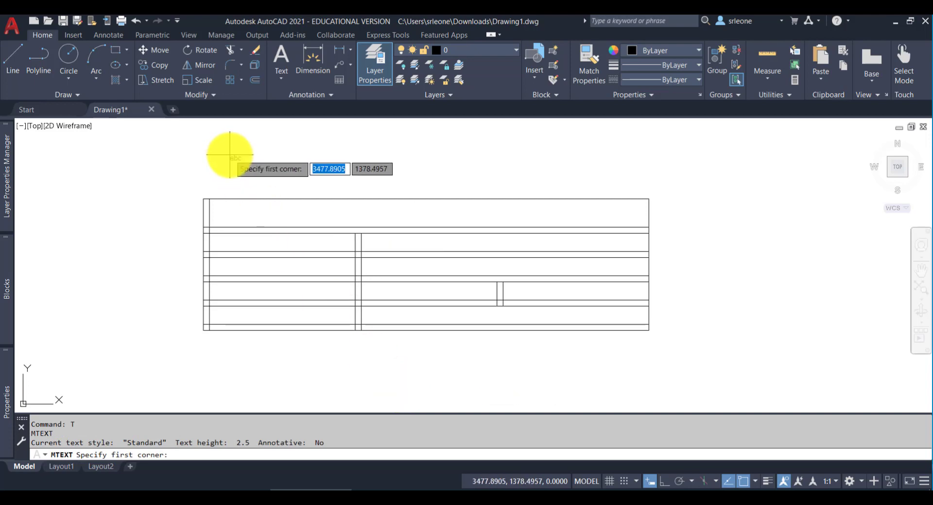
{"action": "left_click", "coordinate": [209, 199]}
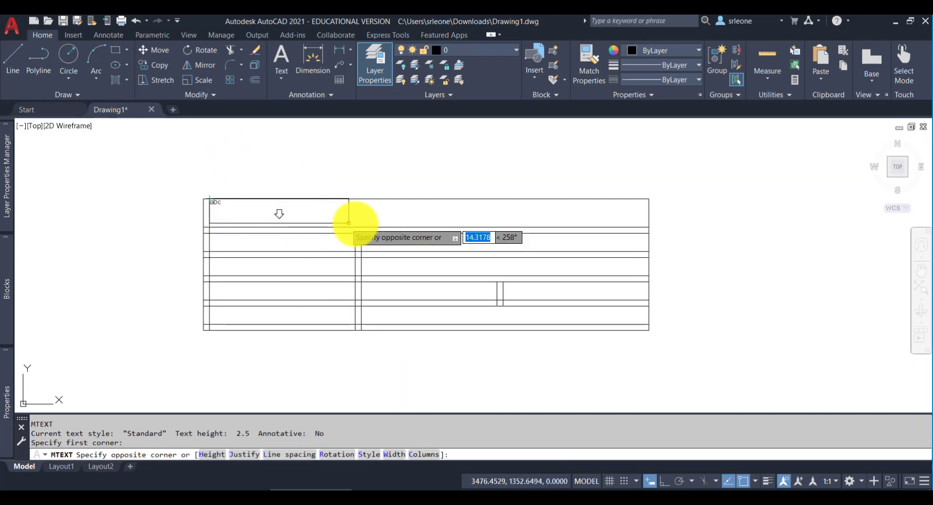
{"action": "left_click", "coordinate": [649, 227]}
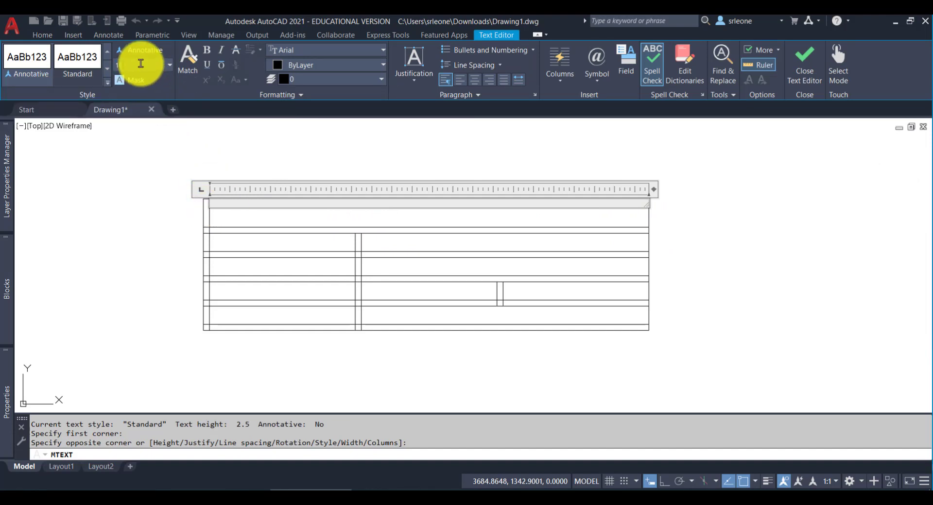
Set the text height to 20 and enter WAKE TECHNICAL COMMUNITY COLLEGE in the top row's text box.
{"action": "type", "text": "0"}
{"action": "key", "text": "Return"}
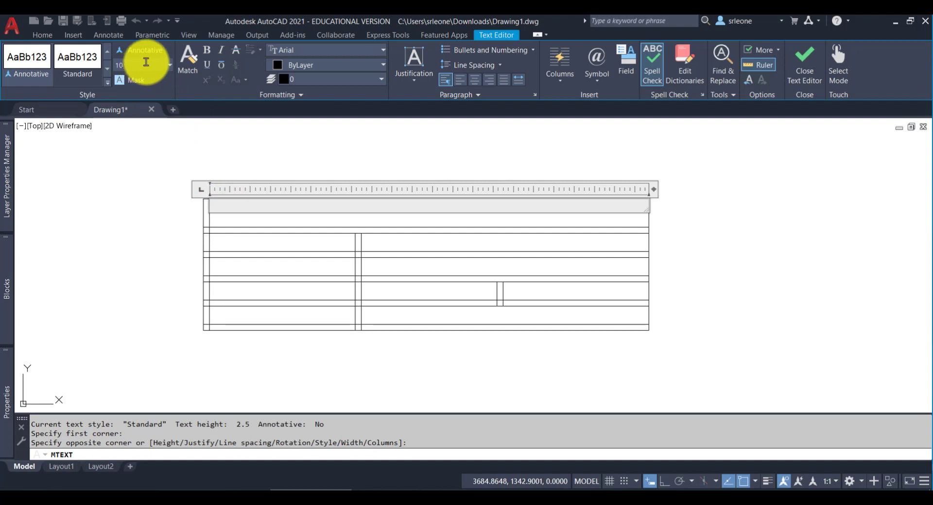
{"action": "type", "text": "20"}
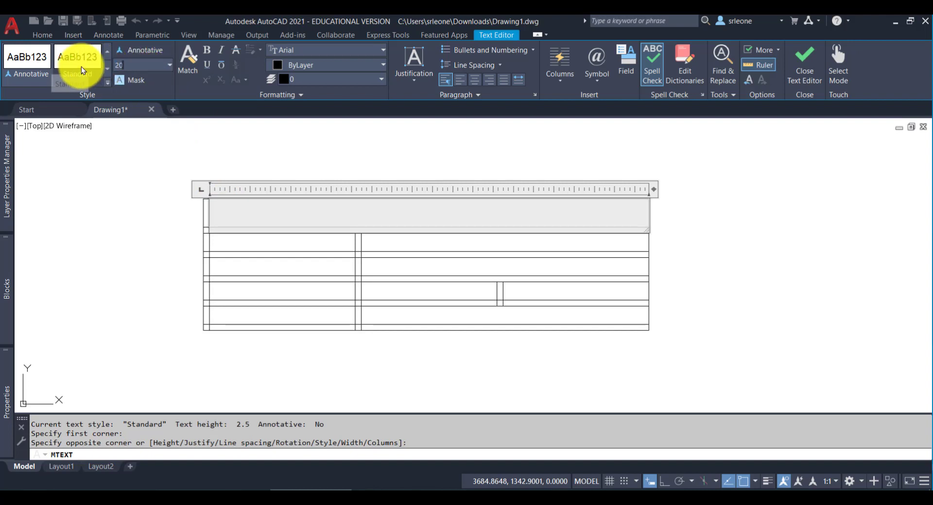
{"action": "key", "text": "Return"}
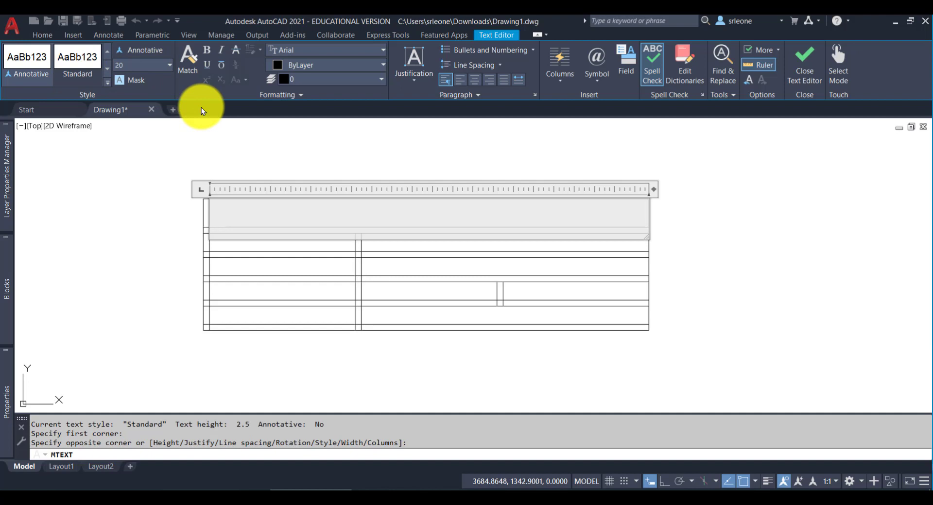
{"action": "type", "text": "WAKE TECHNI"}
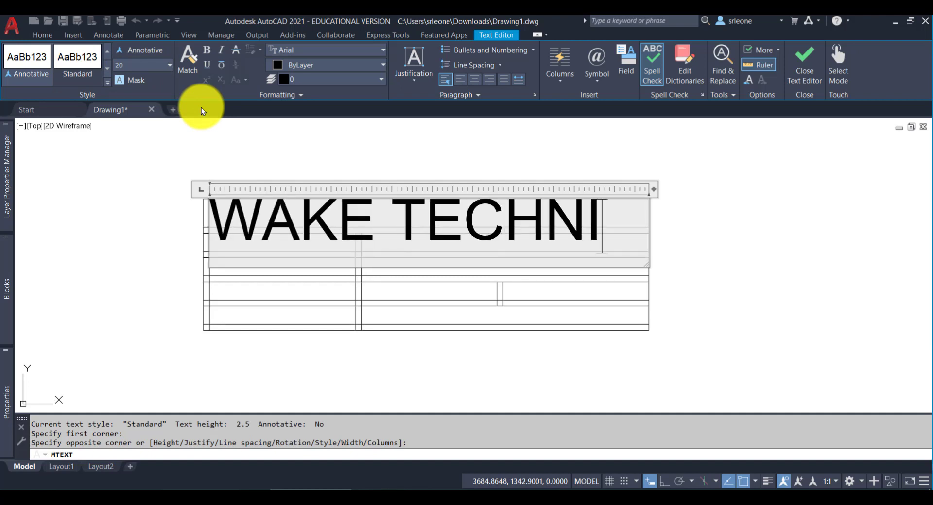
{"action": "type", "text": "CAL CO"}
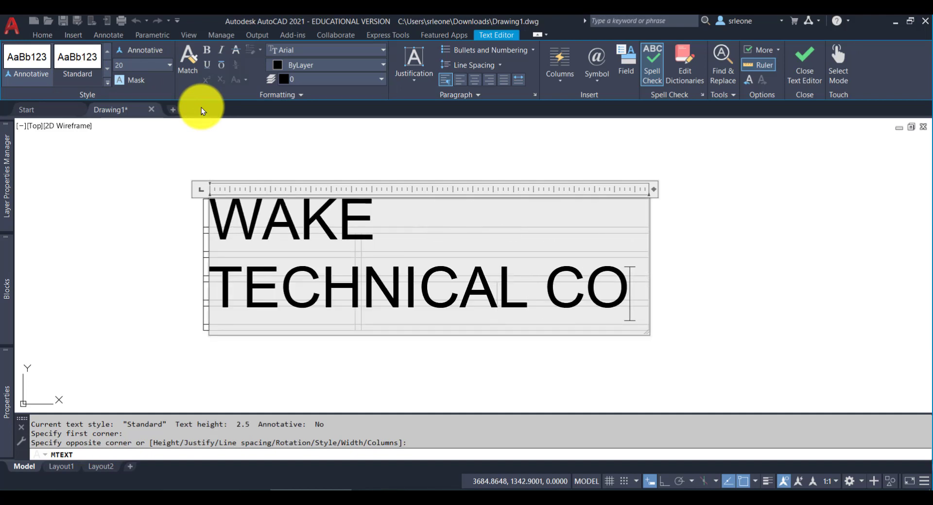
{"action": "type", "text": "MMUNITY COLLEGE"}
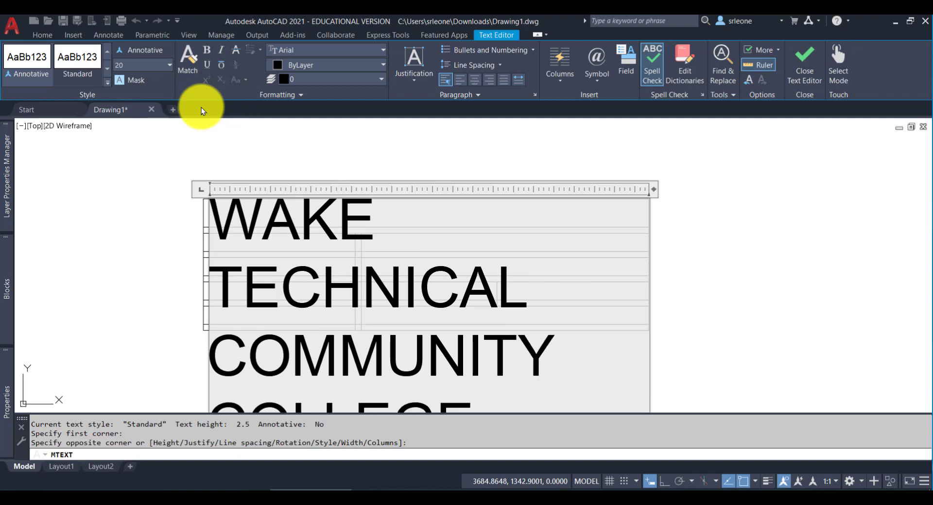
Try text heights of 10, 7.5, 8.5 and 8 on the whole college name, and finish editing the text.
{"action": "key", "text": "ctrl+a"}
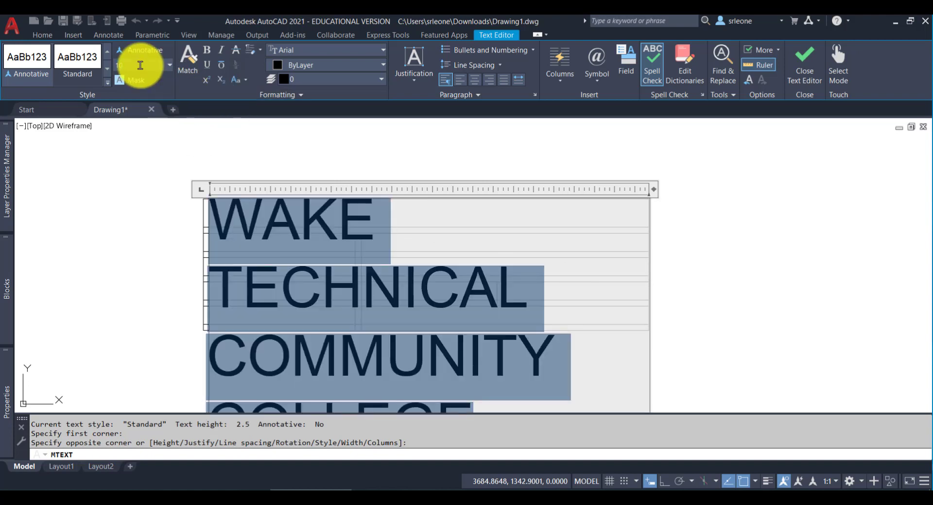
{"action": "key", "text": "Return"}
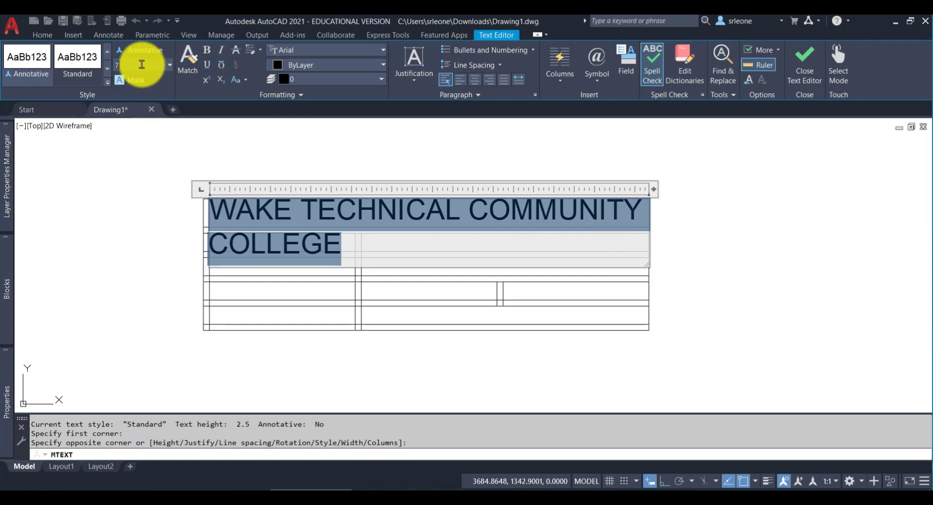
{"action": "key", "text": "Return"}
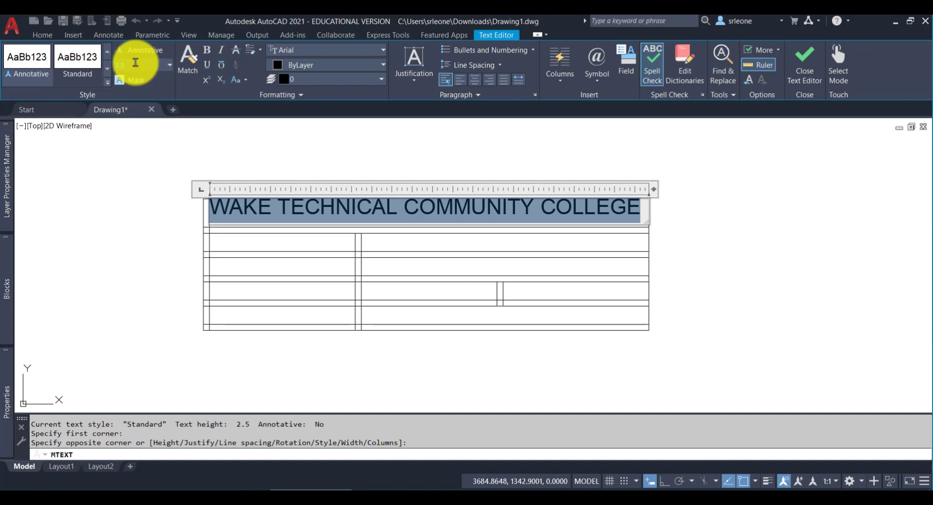
{"action": "type", "text": ".5"}
{"action": "key", "text": "Return"}
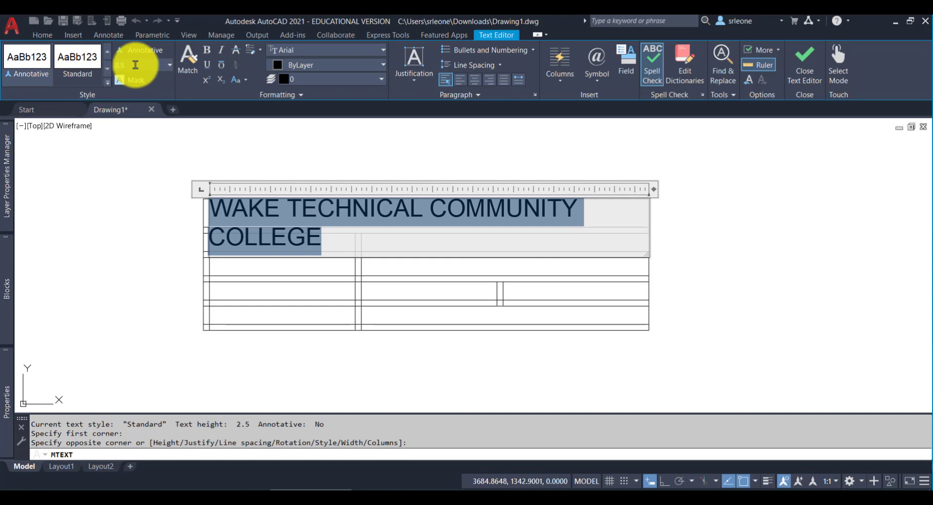
{"action": "left_click", "coordinate": [745, 214]}
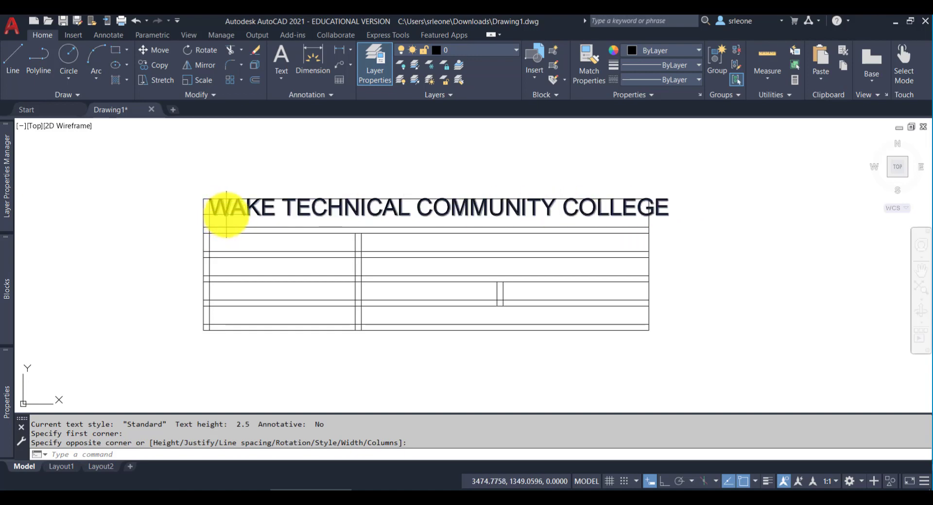
Set the college name's text height to 8.5, widen its text frame so the name fits on one line, and finish editing.
{"action": "double_click", "coordinate": [243, 210]}
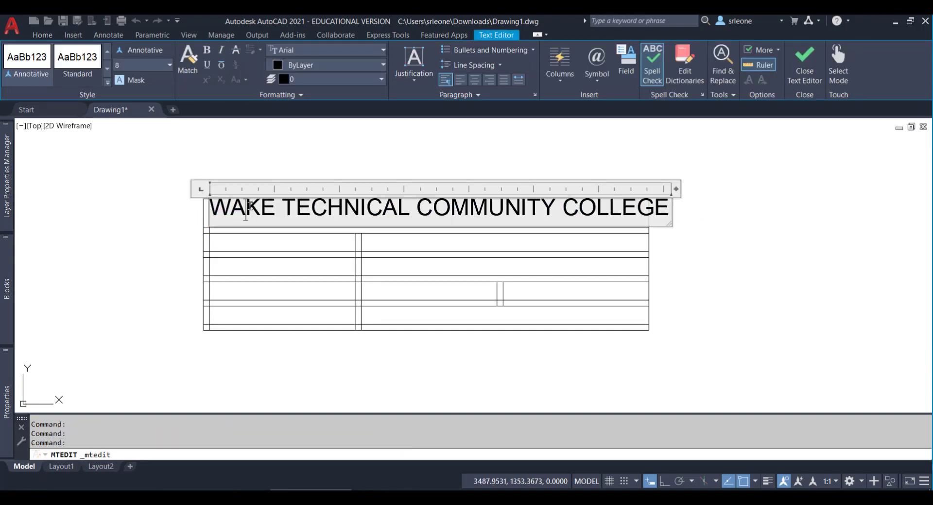
{"action": "key", "text": "ctrl+a"}
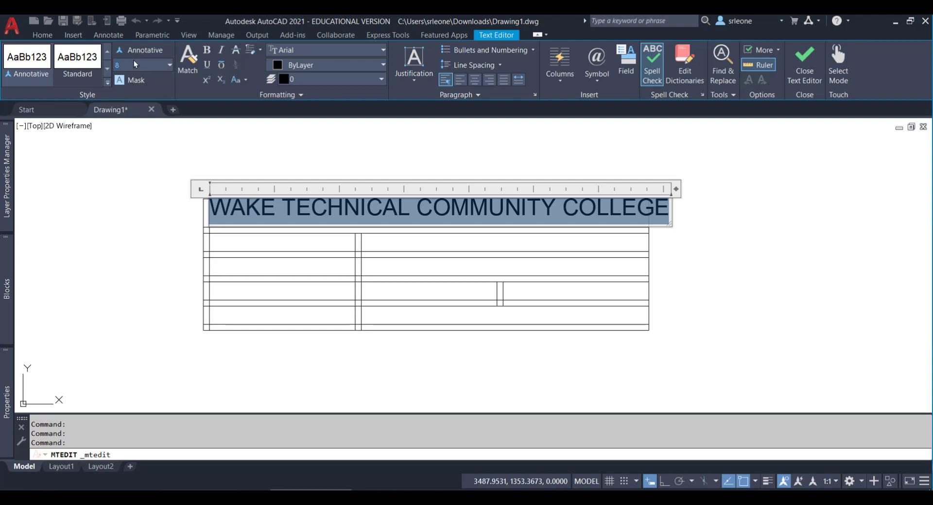
{"action": "key", "text": "Return"}
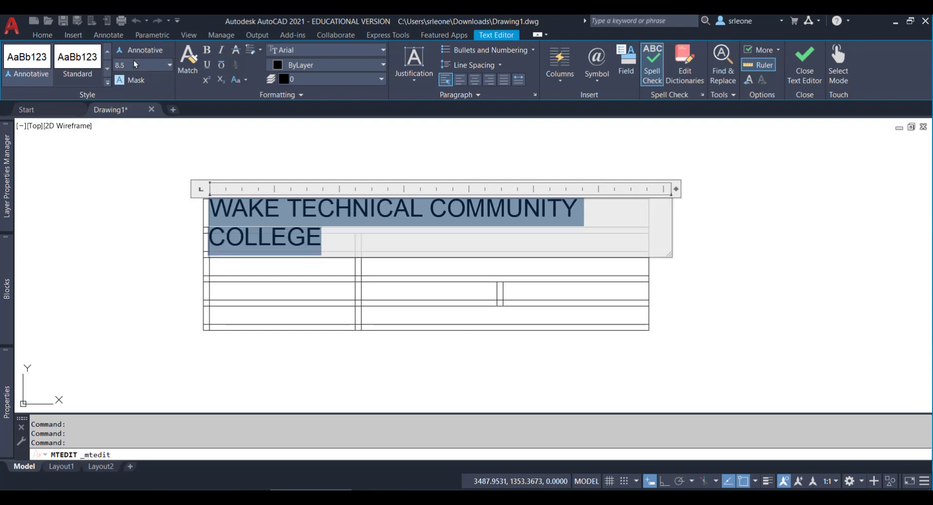
{"action": "left_click_drag", "start_coordinate": [675, 187], "coordinate": [719, 187]}
{"action": "left_click", "coordinate": [814, 74]}
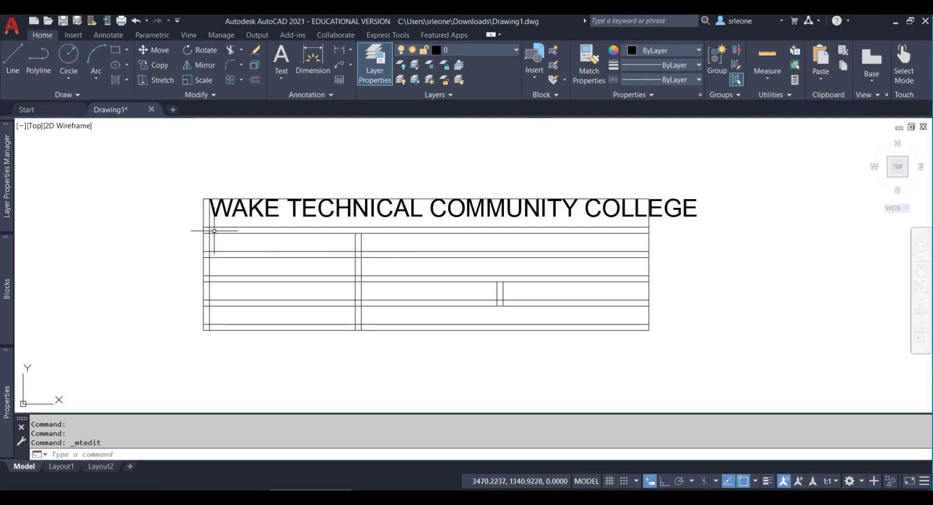
Move the college name straight down, with object snap temporarily off, until its letters rest on the top row's horizontal guide line.
{"action": "scroll", "coordinate": [210, 224], "scroll_direction": "up", "scroll_amount": 5}
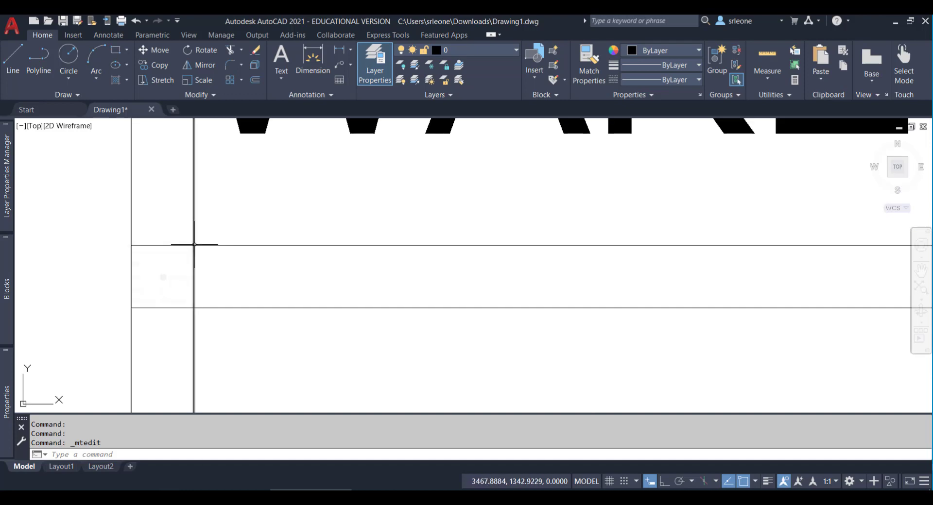
{"action": "scroll", "coordinate": [243, 141], "scroll_direction": "down", "scroll_amount": 4}
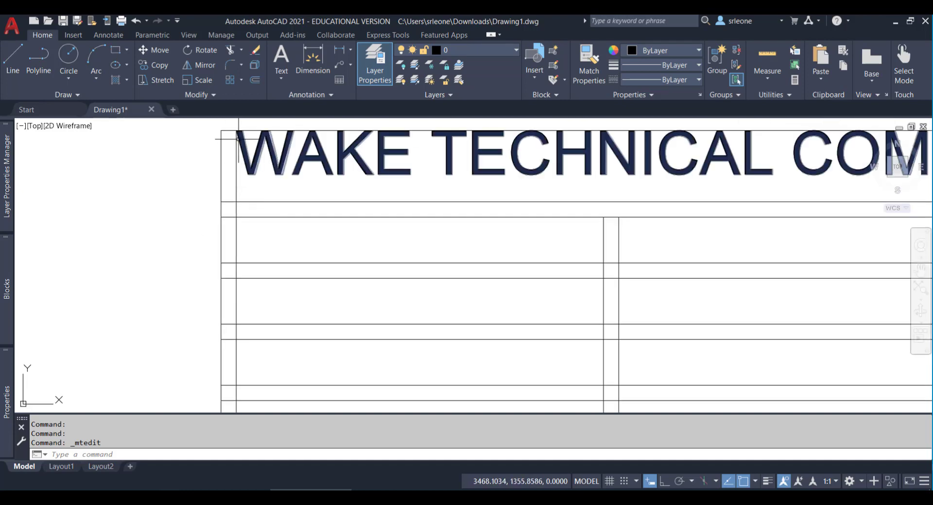
{"action": "left_click", "coordinate": [249, 172]}
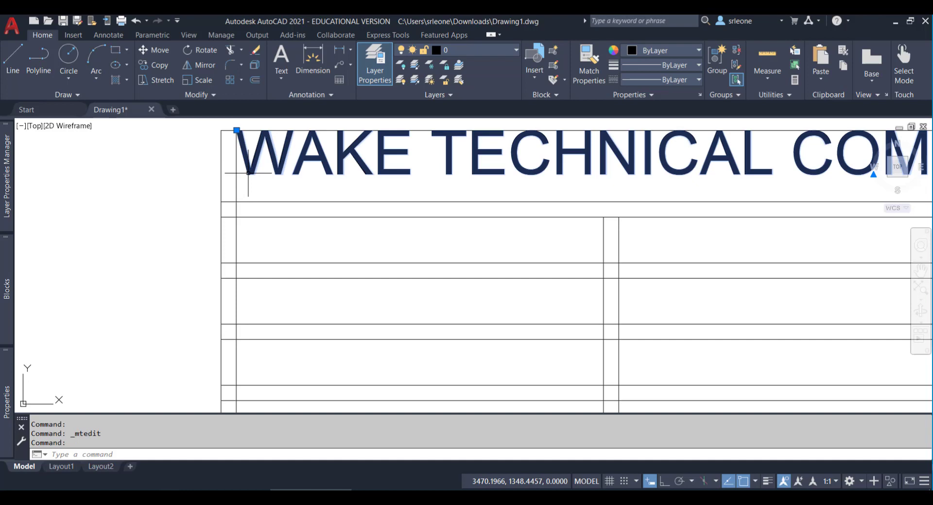
{"action": "left_click", "coordinate": [237, 131]}
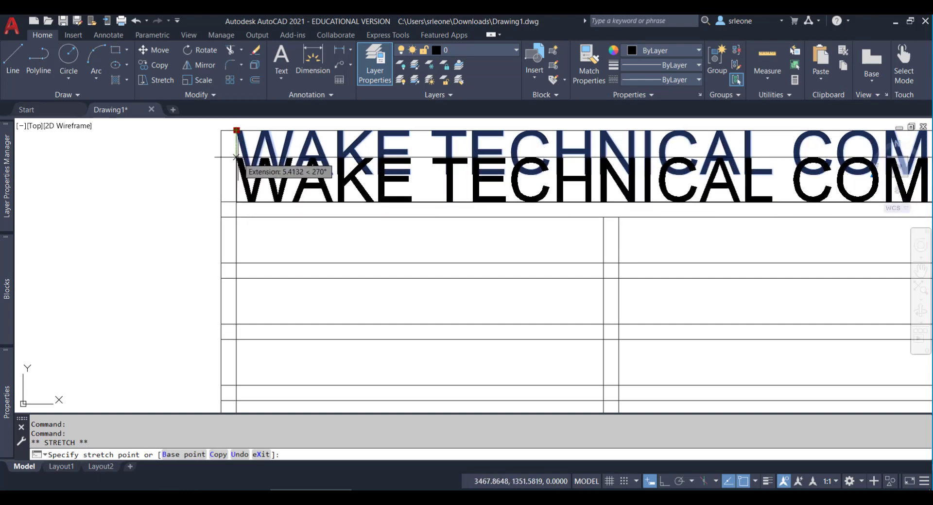
{"action": "key", "text": "F3"}
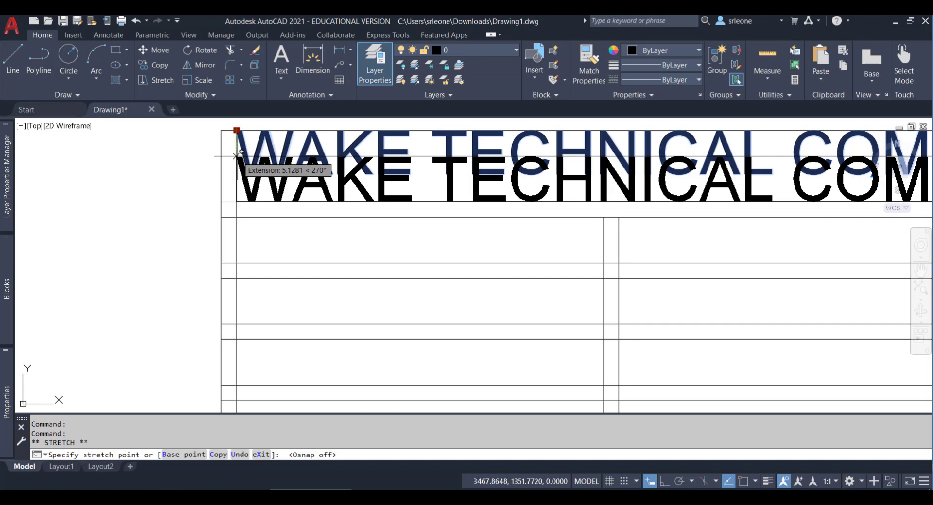
{"action": "left_click", "coordinate": [236, 156]}
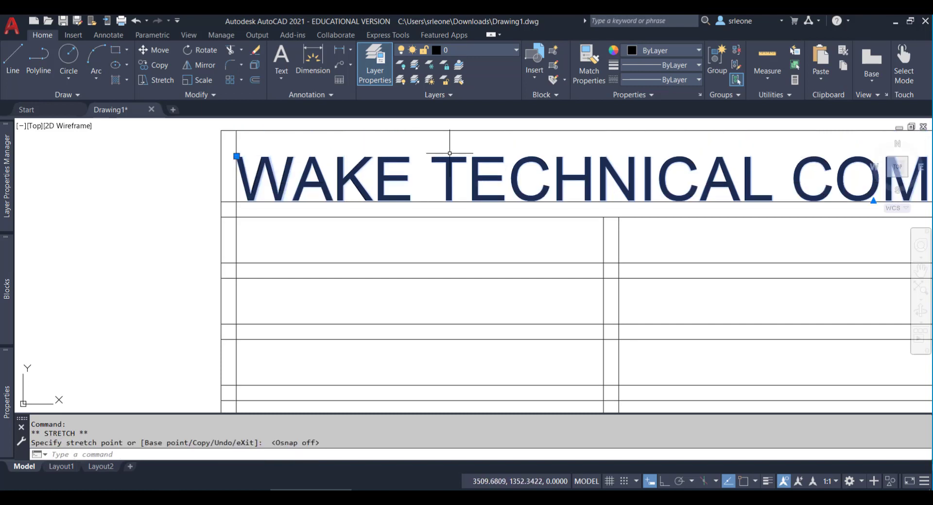
{"action": "key", "text": "F3"}
Deselect the college name and save the drawing.
{"action": "scroll", "coordinate": [537, 245], "scroll_direction": "down", "scroll_amount": 4}
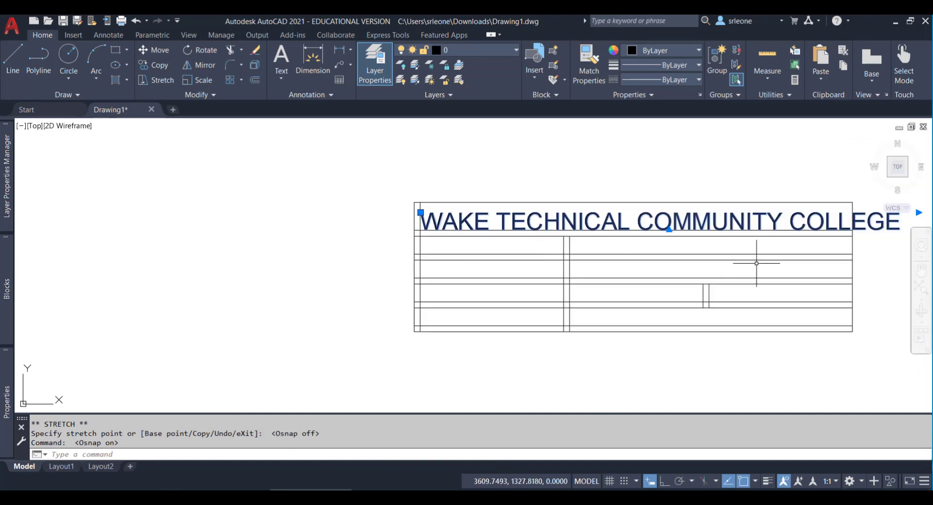
{"action": "middle_click_drag", "start_coordinate": [794, 276], "coordinate": [661, 247]}
{"action": "key", "text": "Escape"}
{"action": "key", "text": "ctrl+s"}
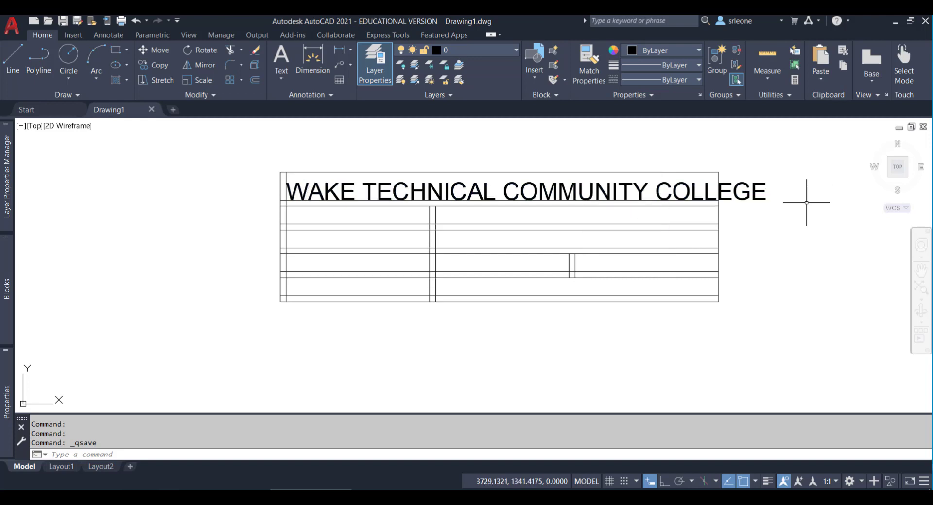
Create a new text style named WTCC.
{"action": "mouse_move", "coordinate": [689, 189]}
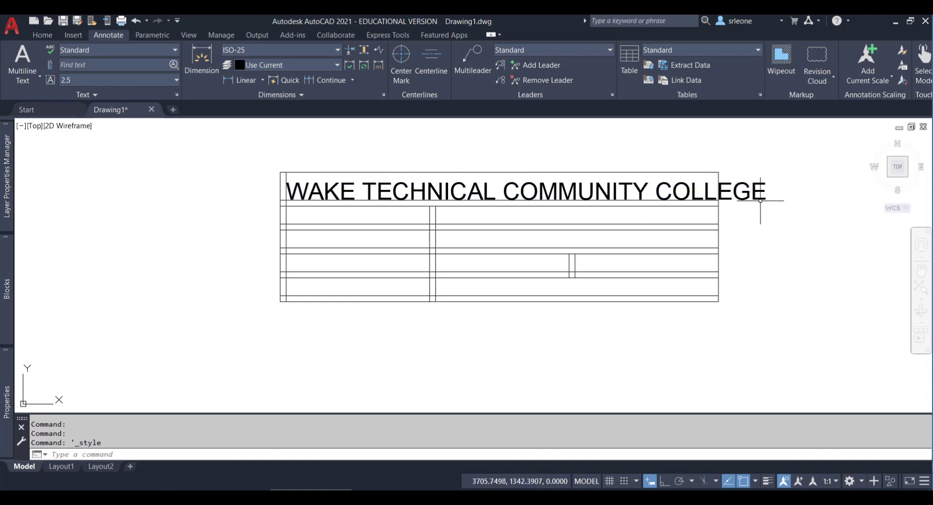
{"action": "left_click", "coordinate": [178, 95]}
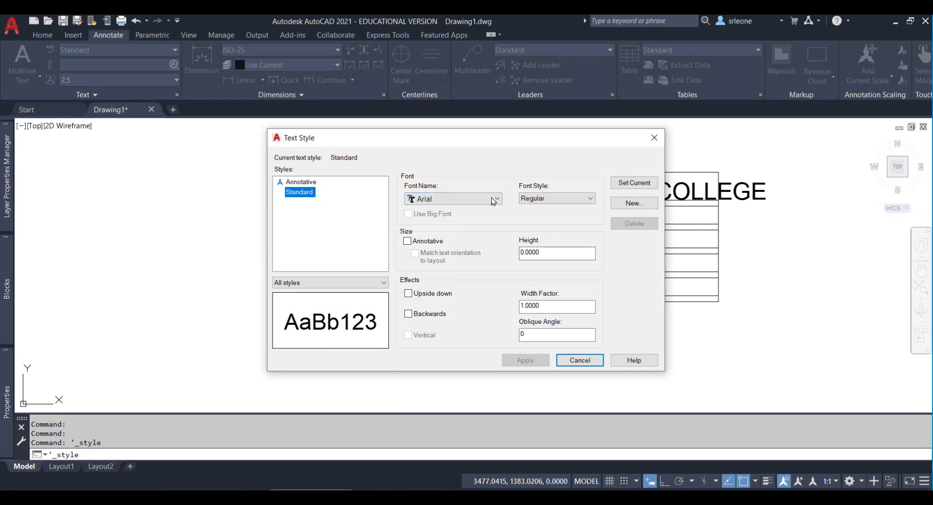
{"action": "left_click", "coordinate": [628, 207]}
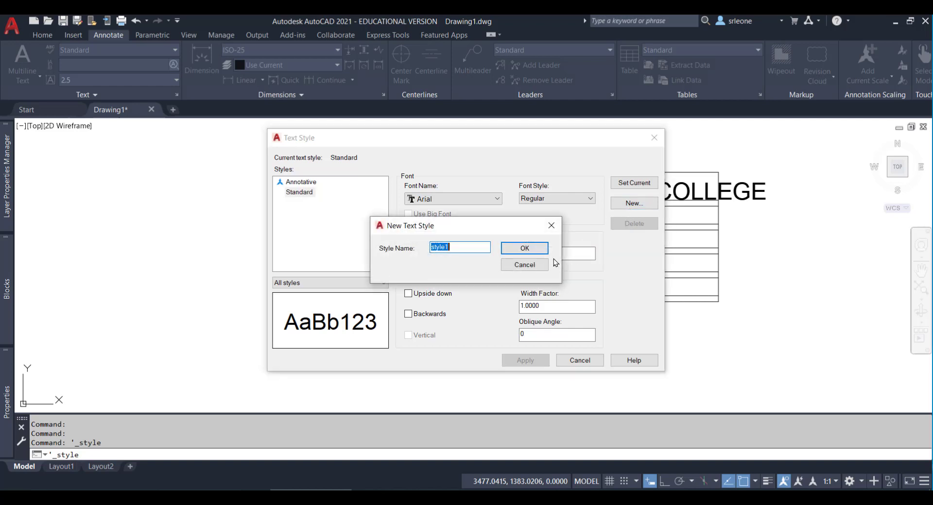
{"action": "key", "text": "BackSpace"}
{"action": "type", "text": "WTCC"}
{"action": "key", "text": "Return"}
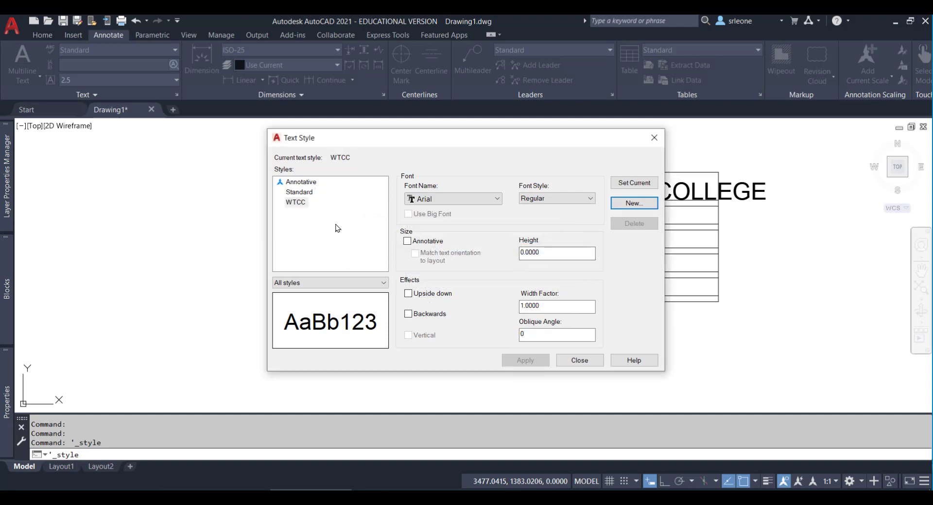
Give the WTCC text style a height of 8.5 and a width factor of 0.85, and apply the changes.
{"action": "left_click", "coordinate": [300, 202]}
{"action": "double_click", "coordinate": [548, 252]}
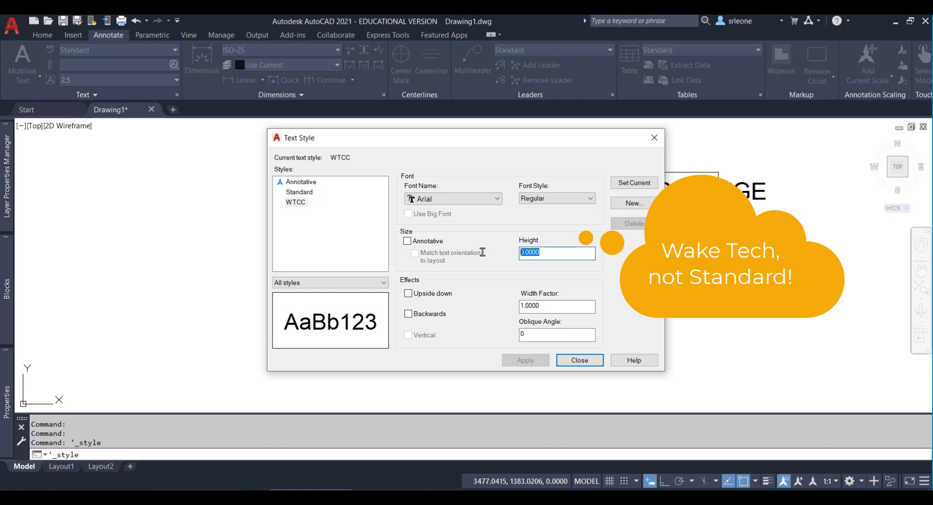
{"action": "type", "text": "8"}
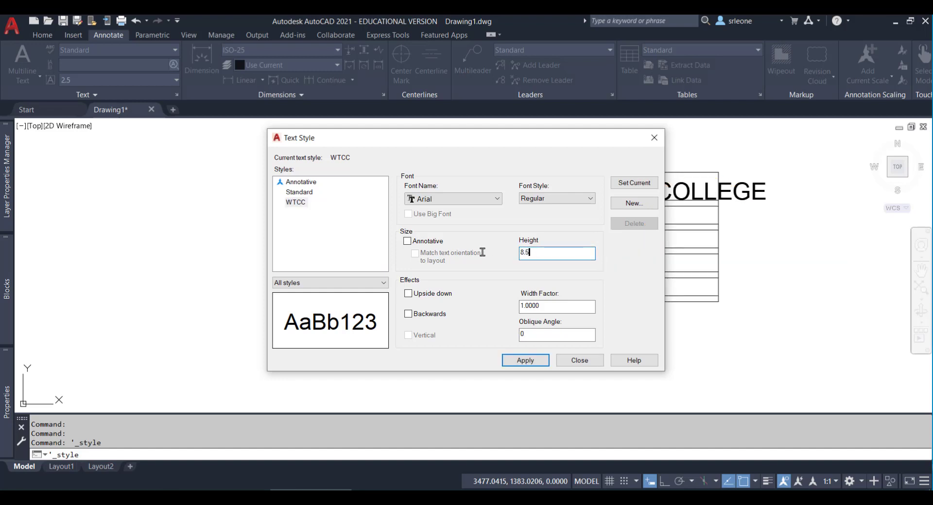
{"action": "type", "text": ".5"}
{"action": "double_click", "coordinate": [556, 306]}
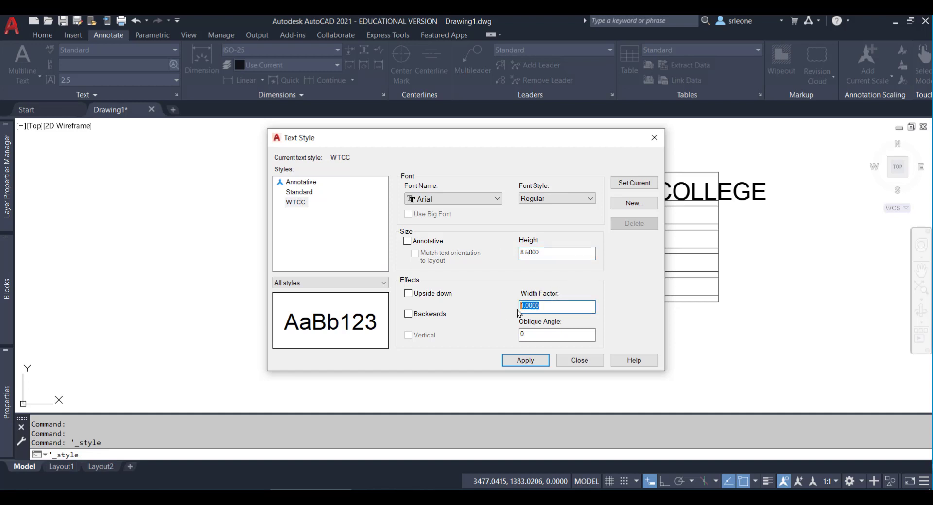
{"action": "type", "text": ".85"}
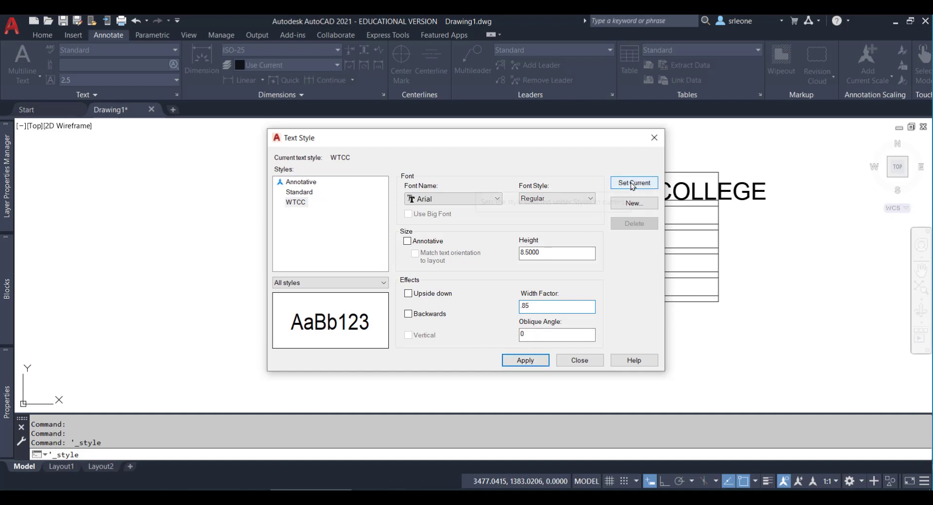
{"action": "left_click", "coordinate": [528, 362]}
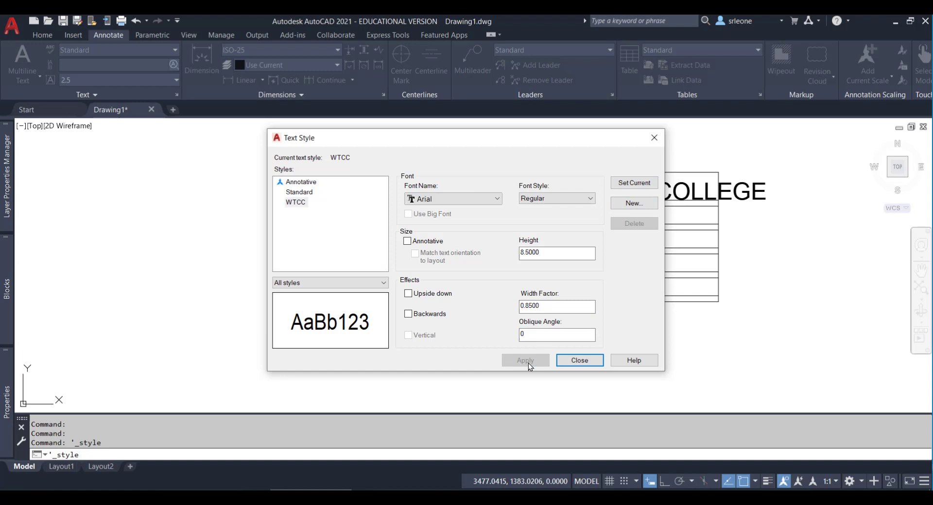
{"action": "left_click", "coordinate": [579, 361]}
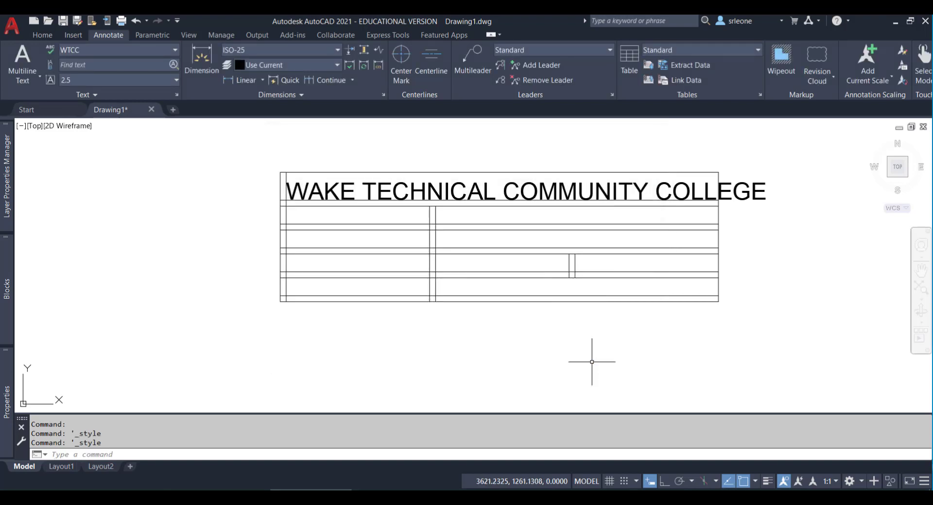
Apply the WTCC text style to the whole college name in the top row and finish the text edit.
{"action": "double_click", "coordinate": [484, 194]}
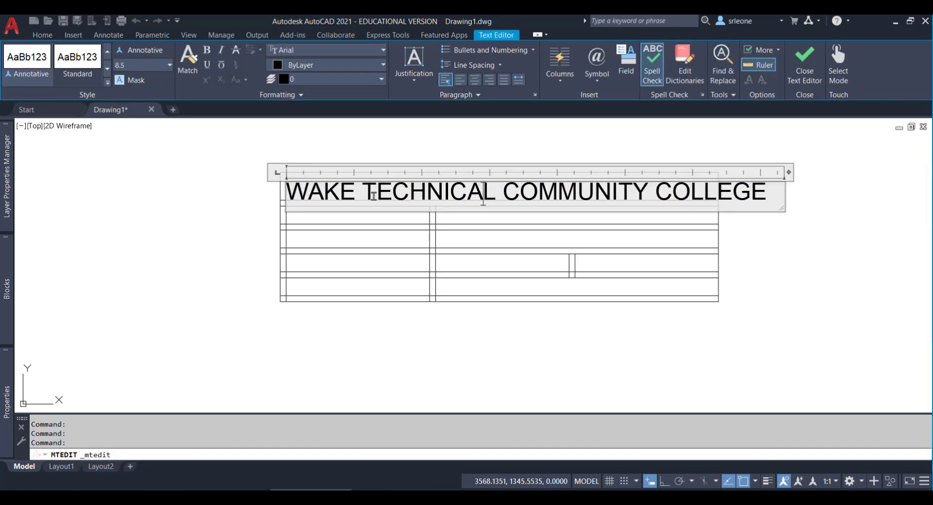
{"action": "left_click_drag", "start_coordinate": [286, 193], "coordinate": [777, 192]}
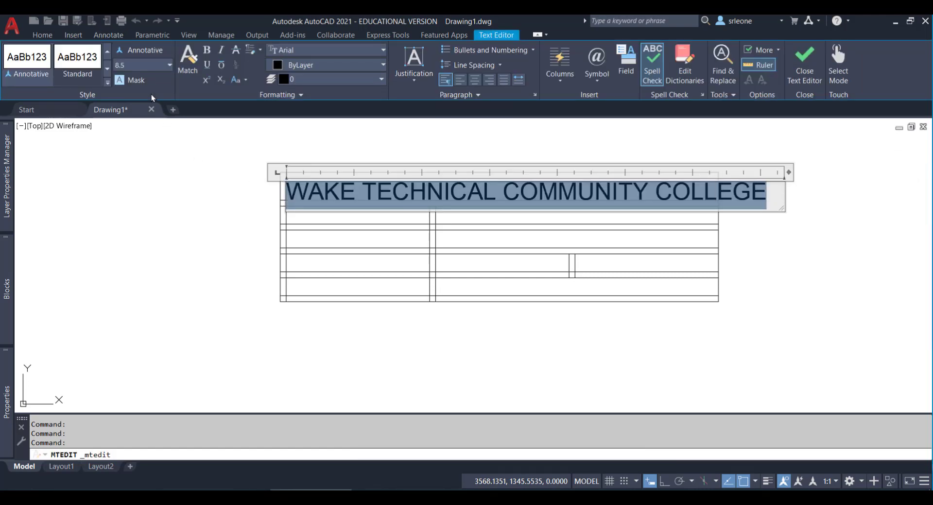
{"action": "left_click", "coordinate": [107, 68]}
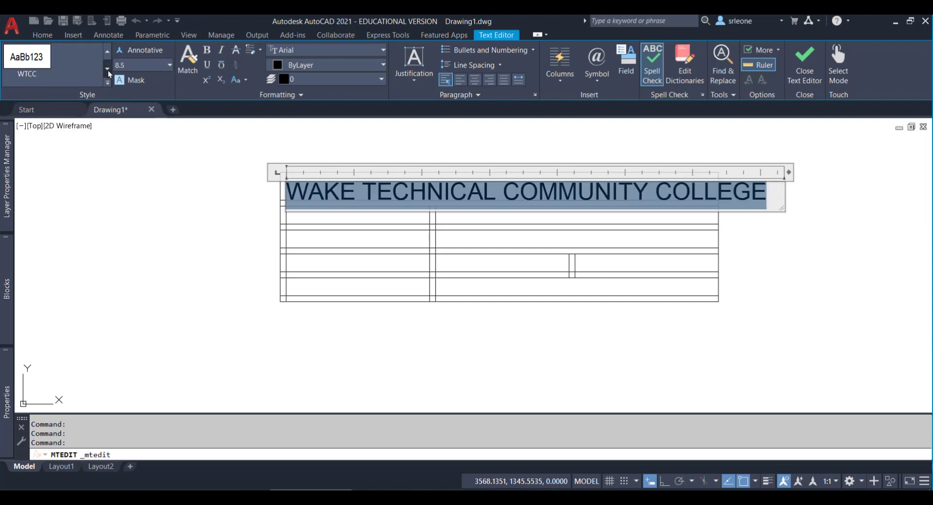
{"action": "left_click", "coordinate": [21, 70]}
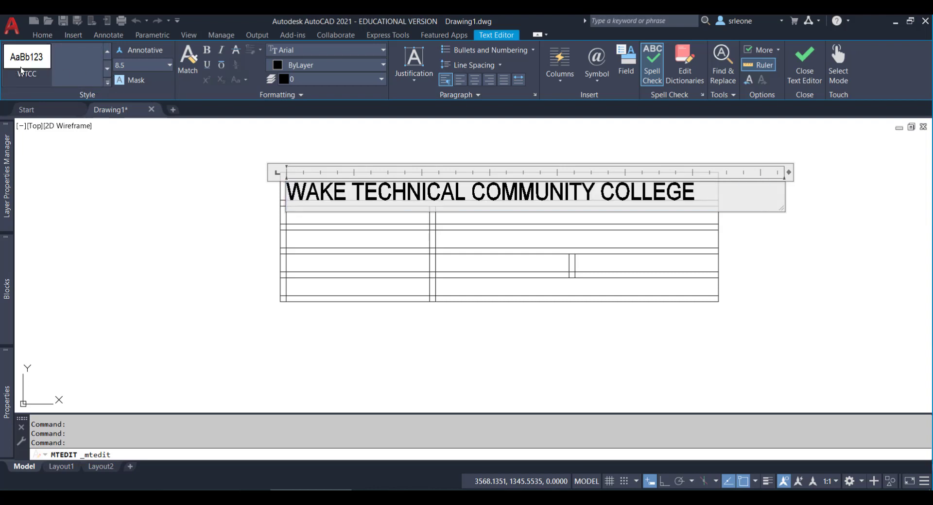
{"action": "left_click", "coordinate": [803, 63]}
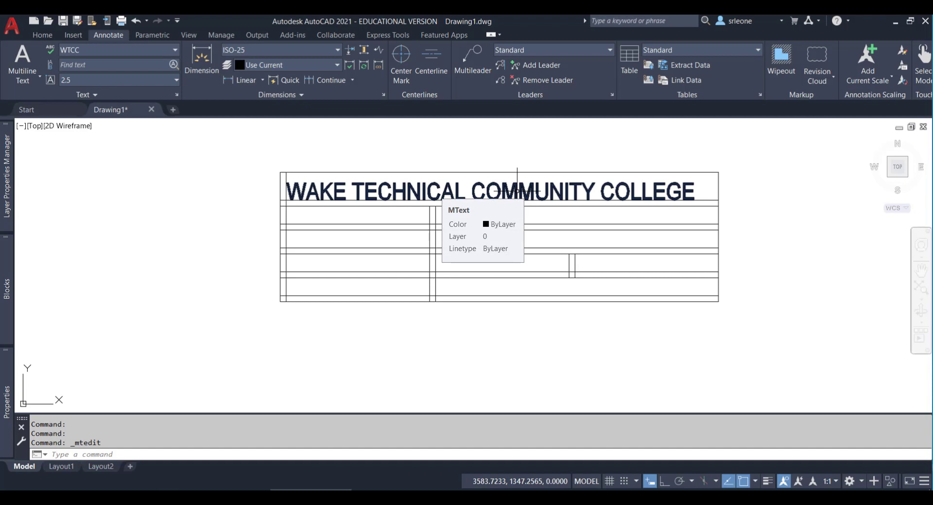
Set the WTCC text style's width factor to 0.9 and apply the change.
{"action": "left_click", "coordinate": [176, 95]}
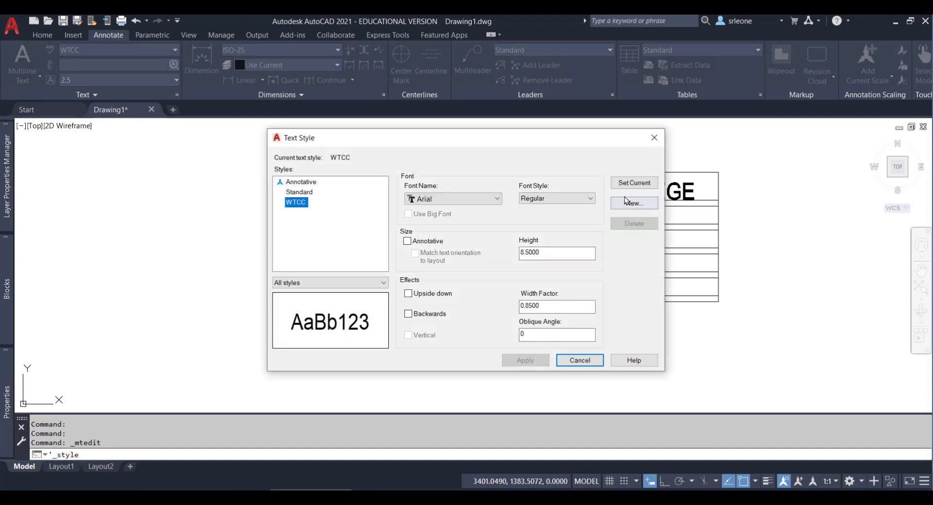
{"action": "left_click_drag", "start_coordinate": [547, 305], "coordinate": [502, 309]}
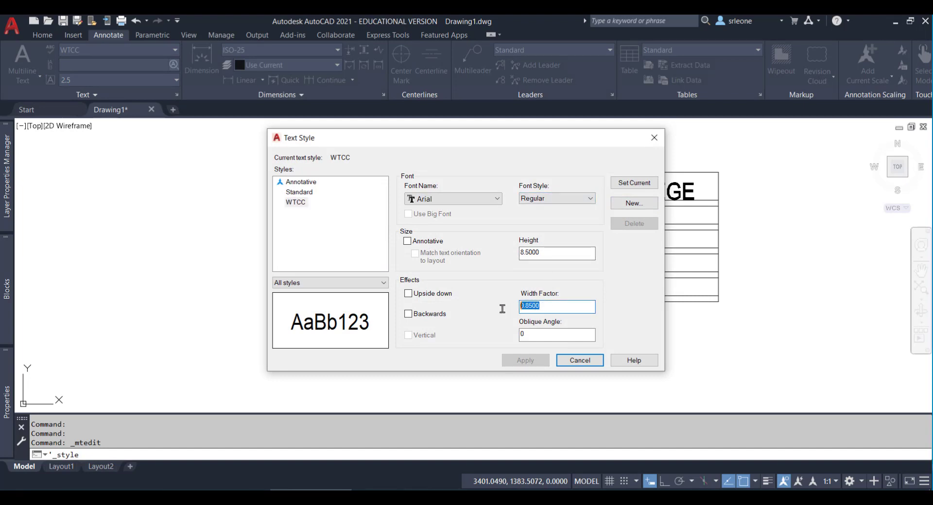
{"action": "type", "text": ".9"}
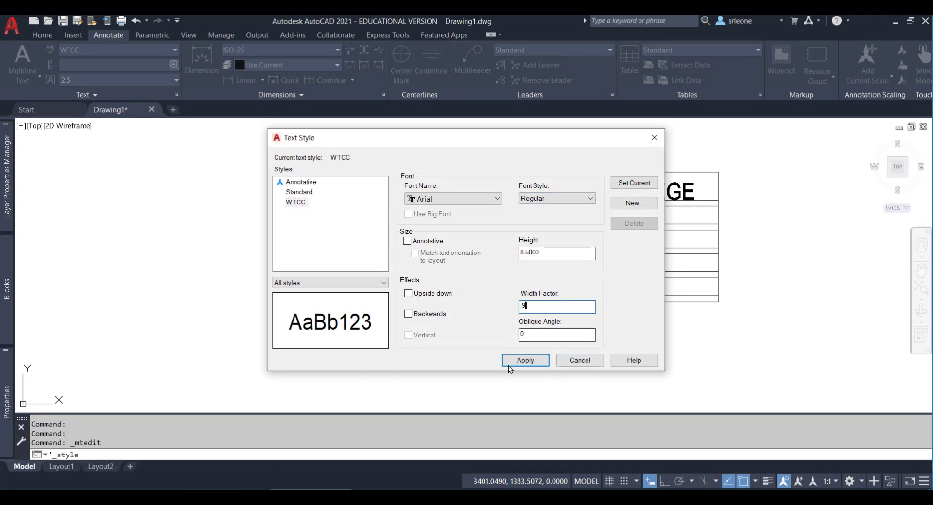
{"action": "left_click", "coordinate": [529, 362]}
{"action": "left_click", "coordinate": [584, 361]}
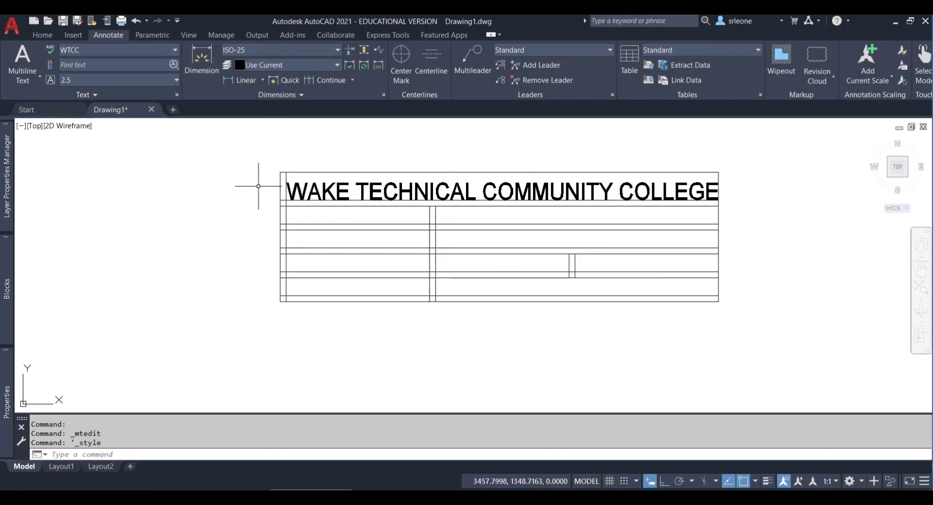
Set the WTCC text style's width factor to 0.87 and apply the change.
{"action": "left_click", "coordinate": [177, 95]}
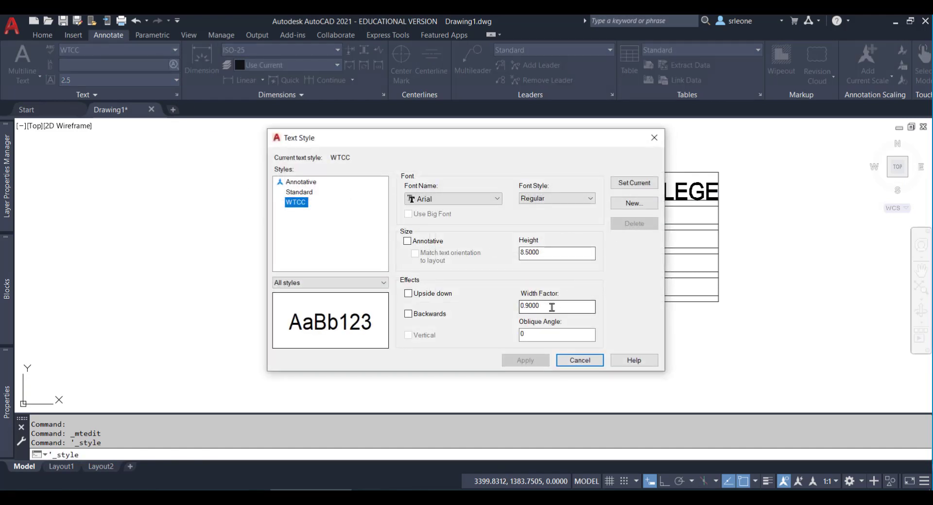
{"action": "left_click_drag", "start_coordinate": [554, 306], "coordinate": [460, 307]}
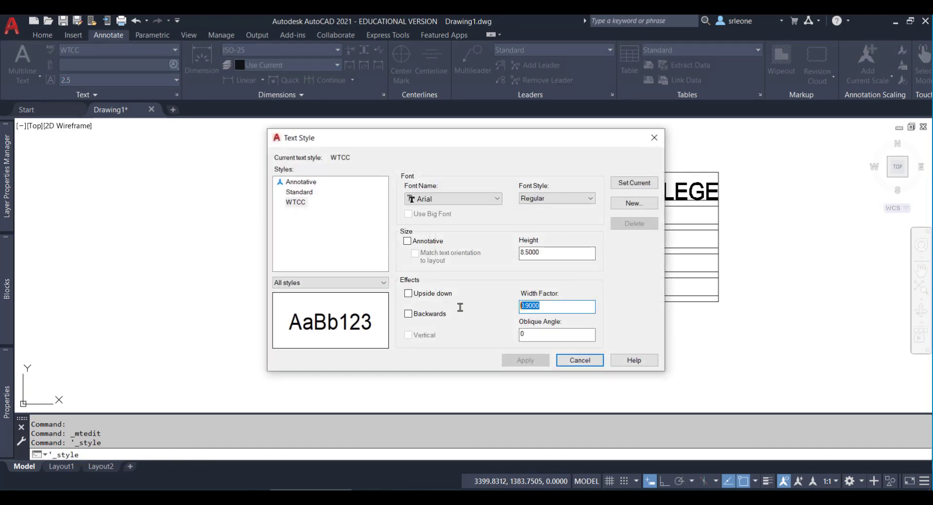
{"action": "type", "text": ".87"}
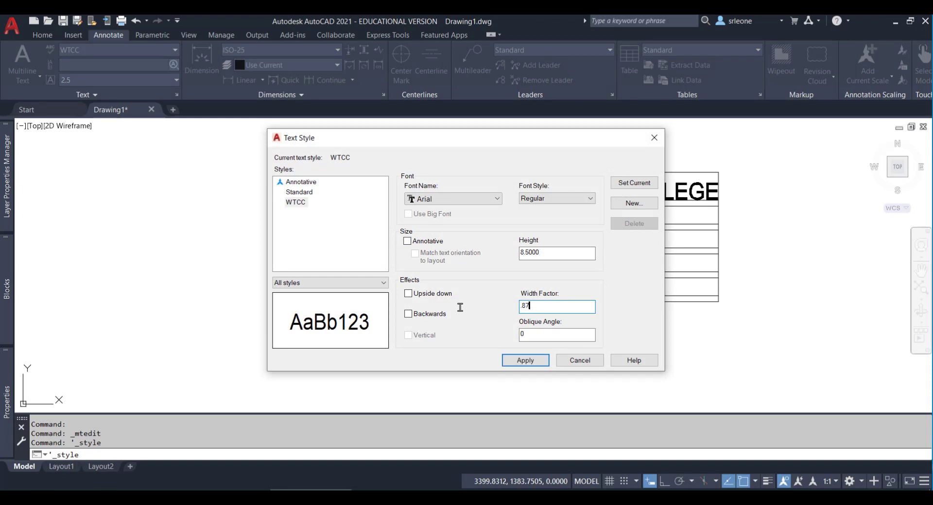
{"action": "key", "text": "Return"}
{"action": "key", "text": "Tab"}
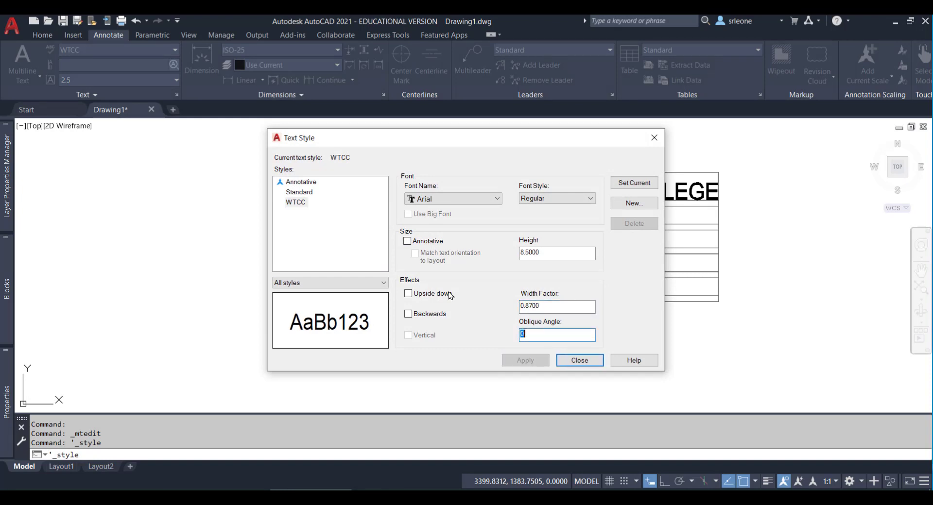
{"action": "left_click", "coordinate": [582, 361]}
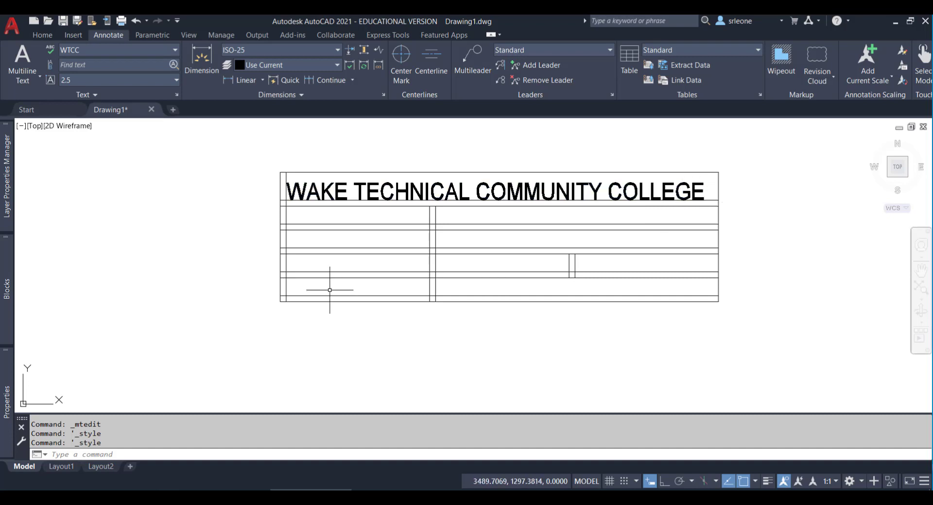
Set the text height of the whole college name to 9 and finish the text edit.
{"action": "left_click", "coordinate": [337, 189]}
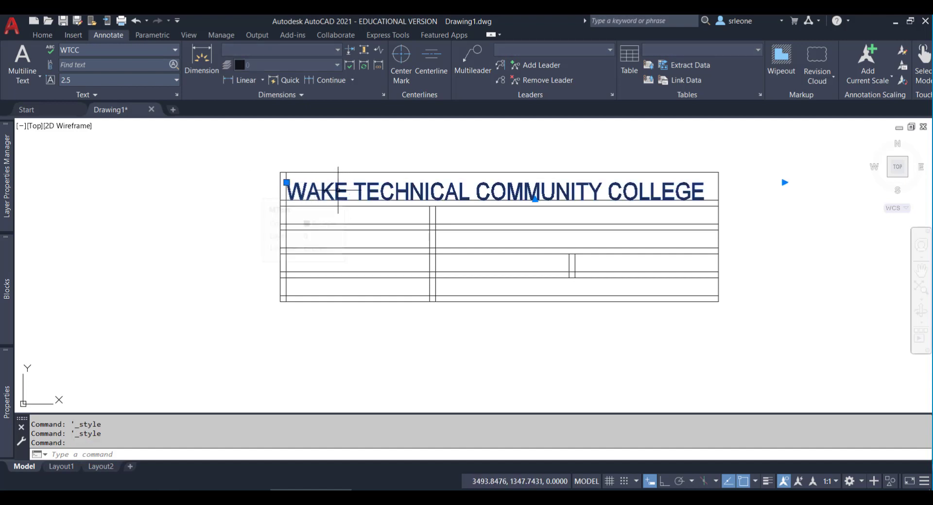
{"action": "double_click", "coordinate": [338, 190]}
{"action": "key", "text": "ctrl+a"}
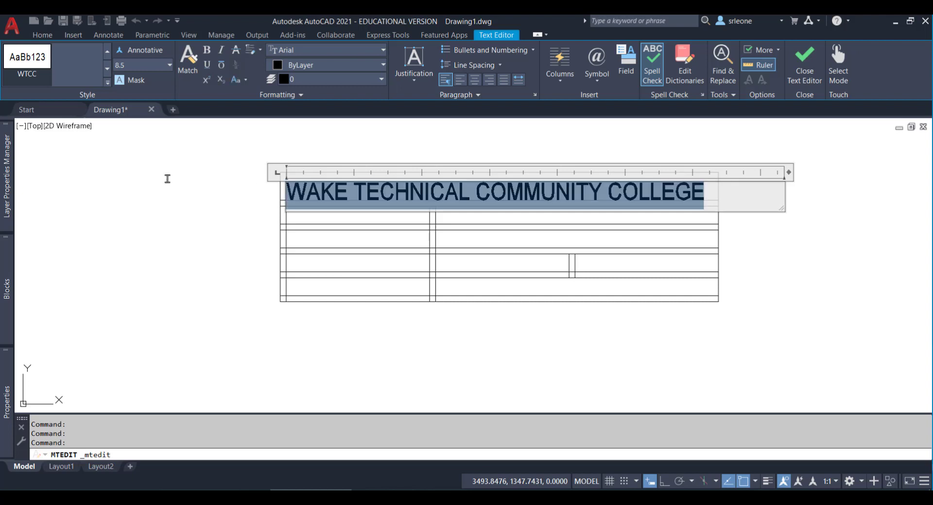
{"action": "left_click", "coordinate": [139, 65]}
{"action": "key", "text": "Return"}
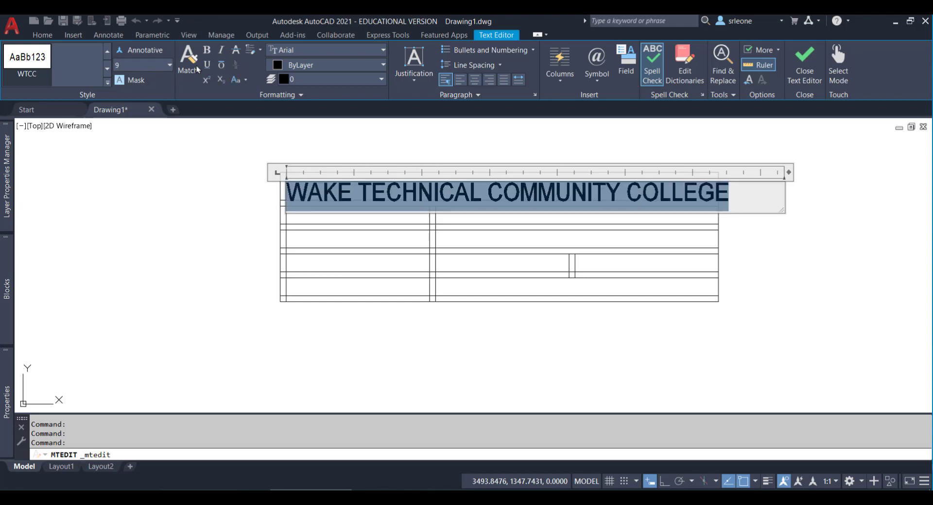
{"action": "left_click", "coordinate": [804, 80]}
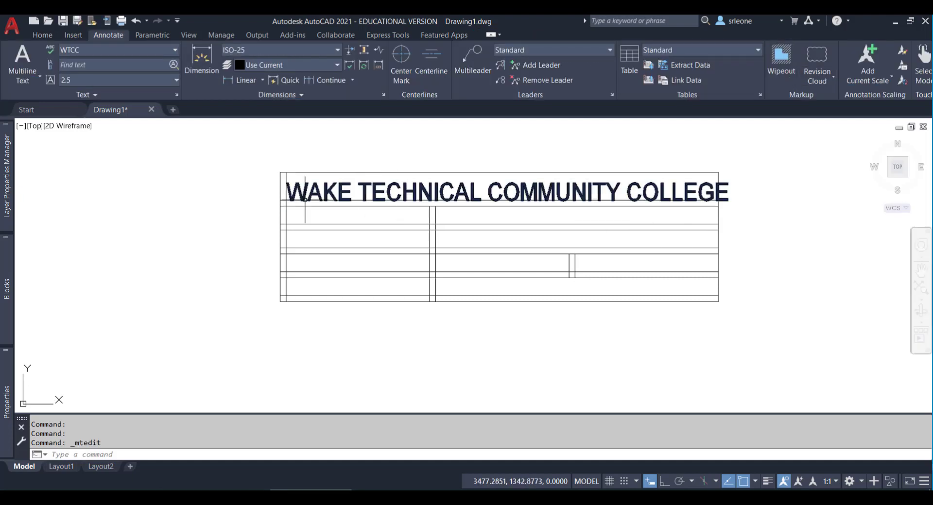
Move the college name slightly up, with object snap temporarily off, until its letters rest on the top row's horizontal guide line.
{"action": "scroll", "coordinate": [294, 197], "scroll_direction": "up", "scroll_amount": 5}
{"action": "scroll", "coordinate": [290, 194], "scroll_direction": "up", "scroll_amount": 2}
{"action": "left_click", "coordinate": [290, 194]}
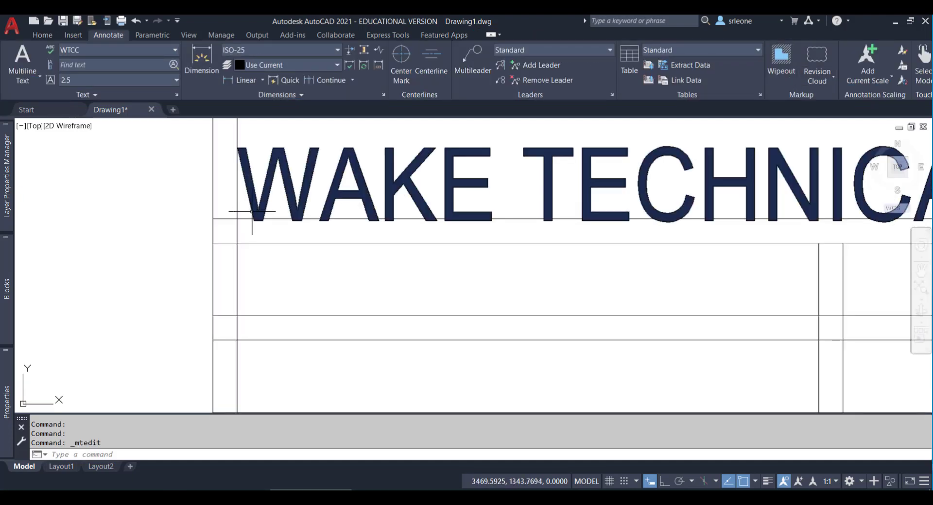
{"action": "key", "text": "F3"}
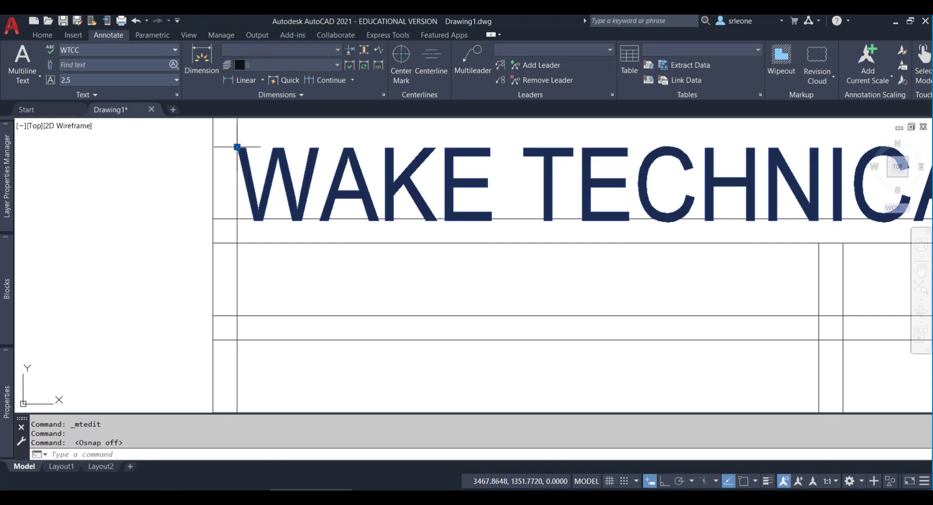
{"action": "left_click", "coordinate": [237, 147]}
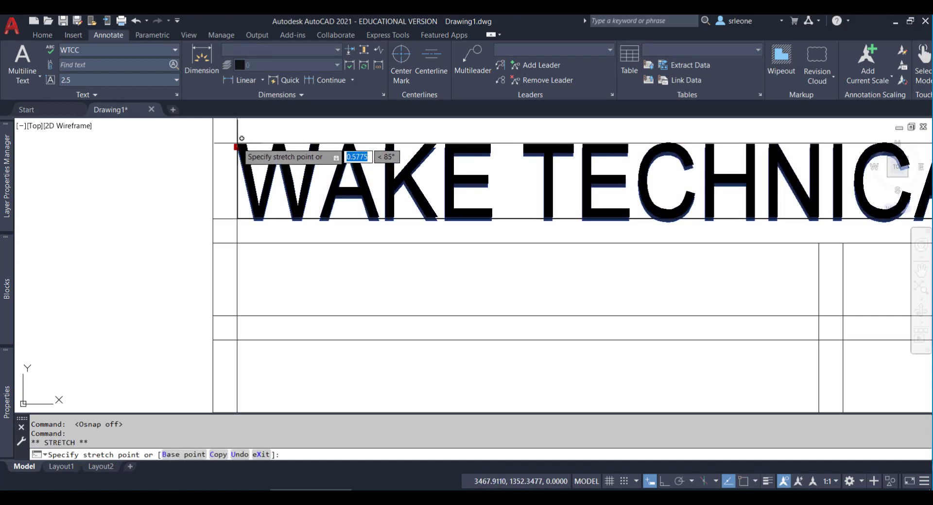
{"action": "left_click", "coordinate": [238, 143]}
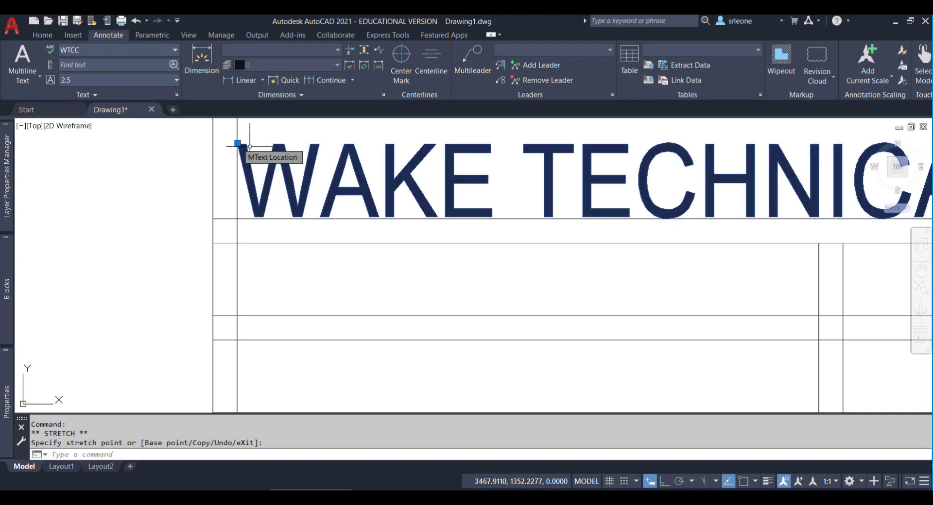
{"action": "key", "text": "F3"}
Set the WTCC text style's width factor to 0.85 and apply the change.
{"action": "scroll", "coordinate": [387, 169], "scroll_direction": "down", "scroll_amount": 2}
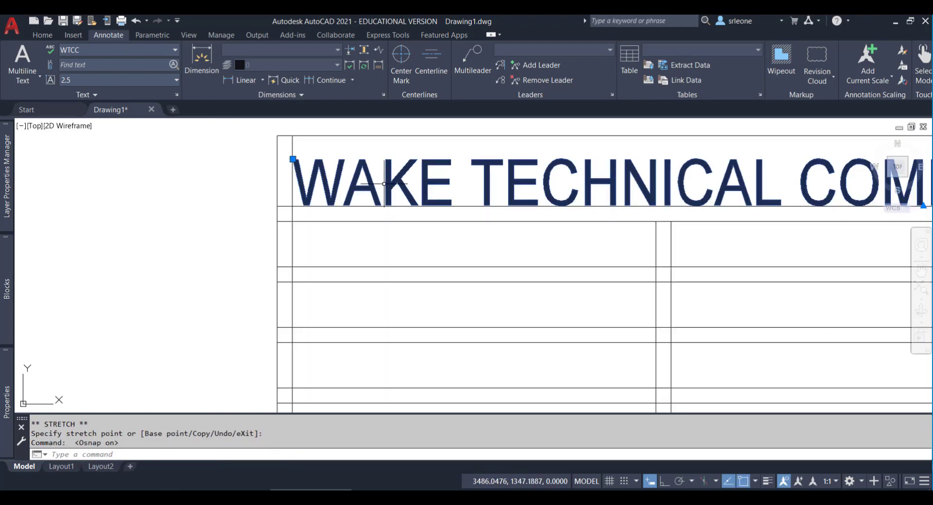
{"action": "scroll", "coordinate": [452, 219], "scroll_direction": "down", "scroll_amount": 2}
{"action": "middle_click_drag", "start_coordinate": [538, 260], "coordinate": [264, 261]}
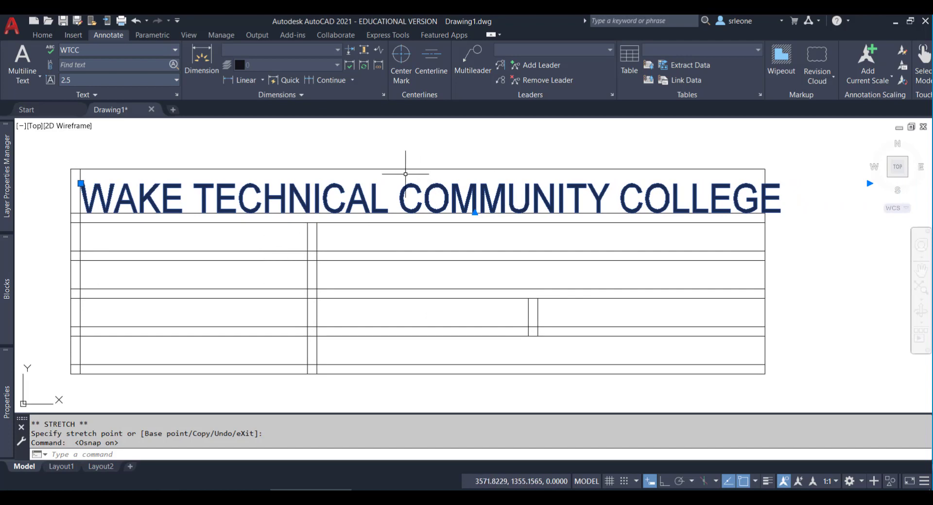
{"action": "left_click", "coordinate": [176, 95]}
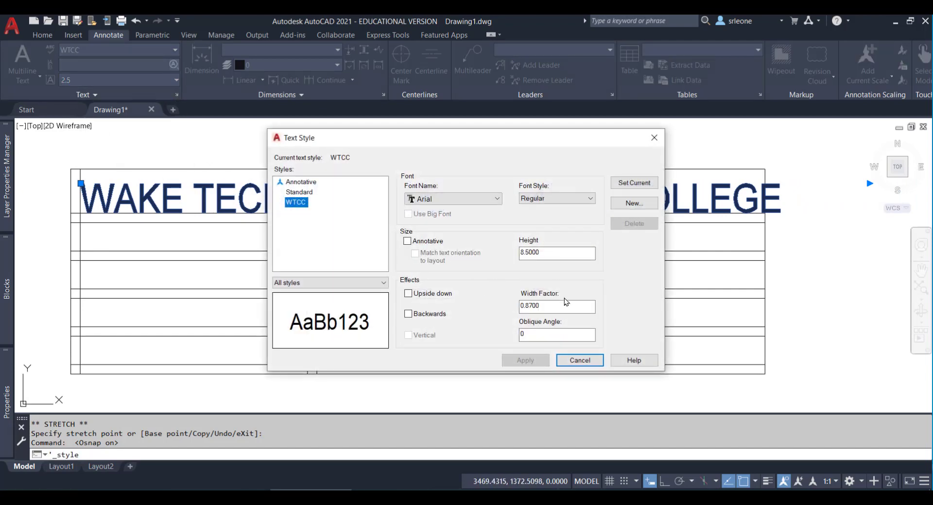
{"action": "left_click_drag", "start_coordinate": [564, 306], "coordinate": [486, 305]}
{"action": "key", "text": "BackSpace"}
{"action": "type", "text": "0.85"}
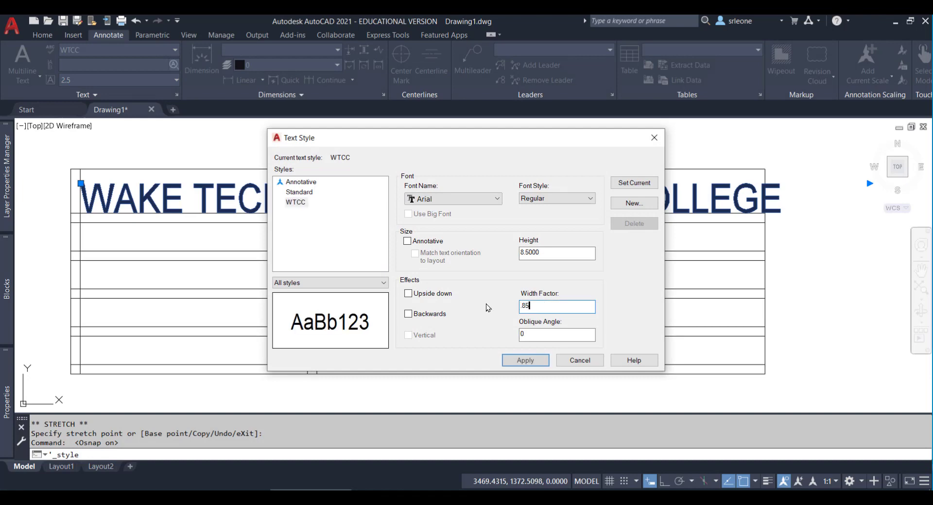
{"action": "key", "text": "Return"}
{"action": "left_click", "coordinate": [581, 360]}
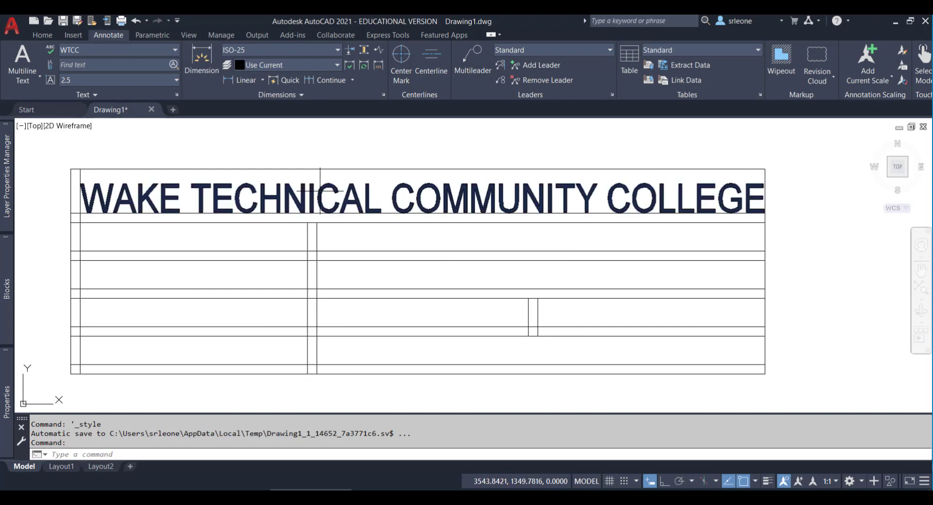
Set the WTCC text style's width factor to 0.82 to leave padding after the college name, and apply the change.
{"action": "double_click", "coordinate": [314, 195]}
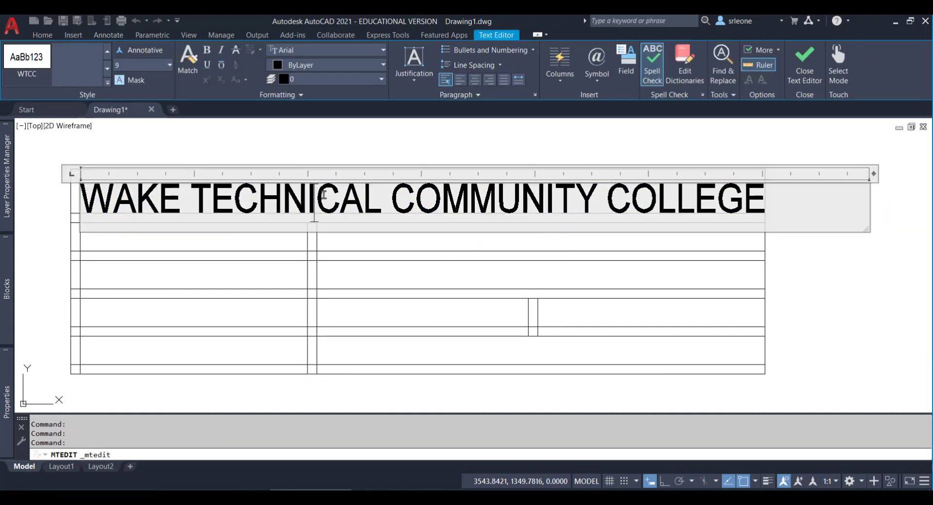
{"action": "left_click", "coordinate": [407, 258]}
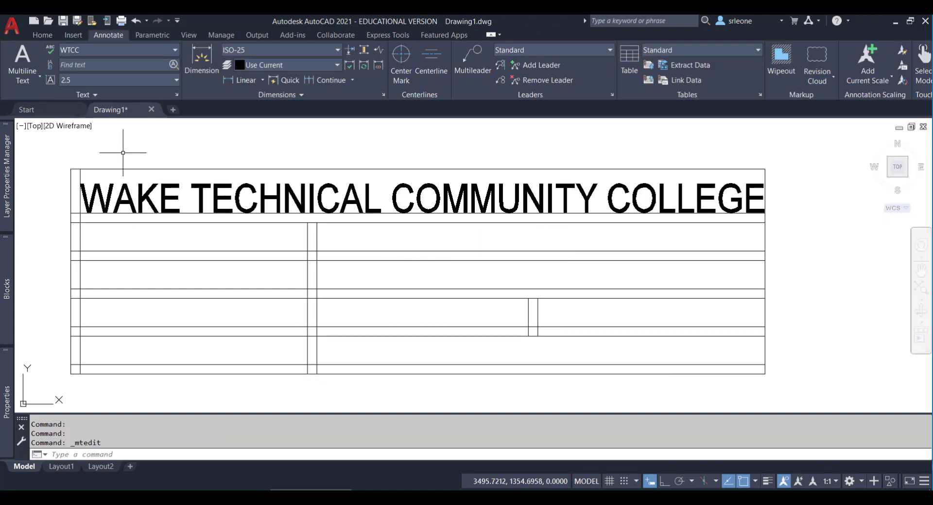
{"action": "left_click", "coordinate": [177, 95]}
{"action": "double_click", "coordinate": [551, 307]}
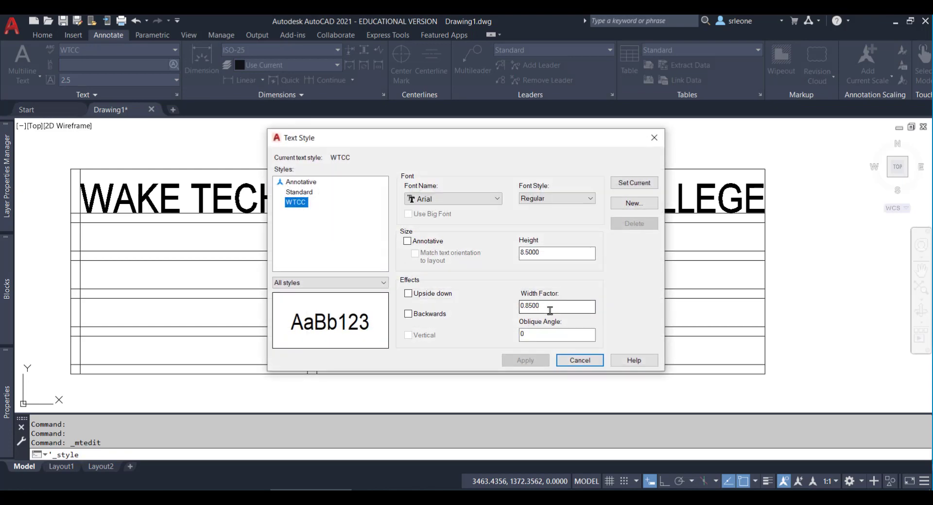
{"action": "type", "text": ".82"}
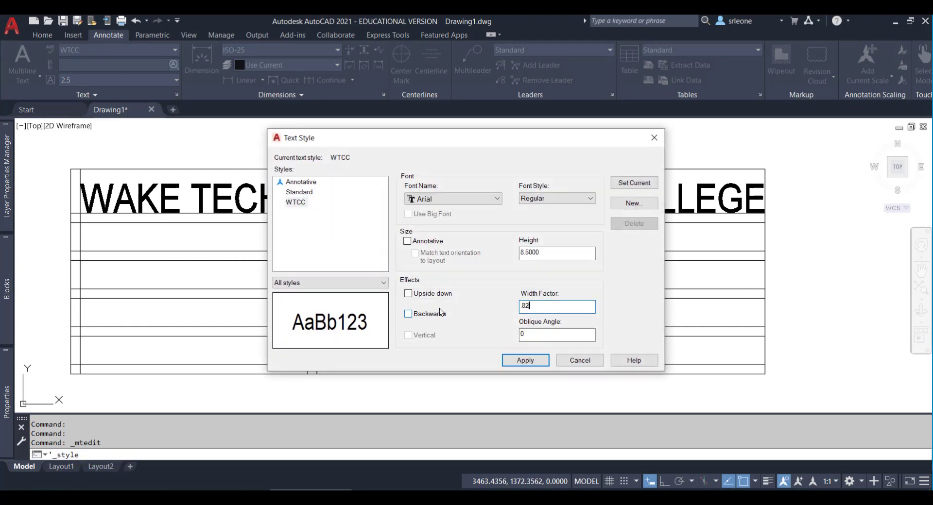
{"action": "key", "text": "Return"}
{"action": "left_click", "coordinate": [581, 359]}
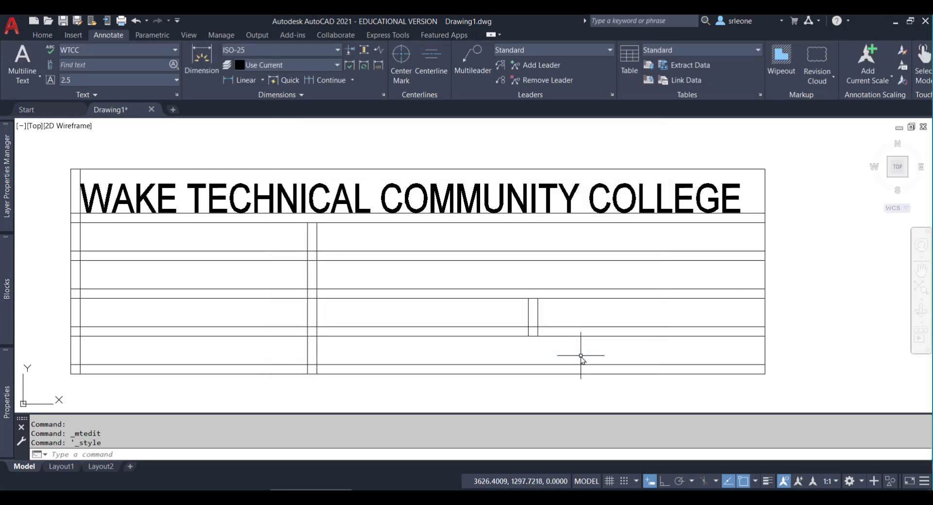
Switch to the Word course notes and review the attribute tags required in the title block.
{"action": "middle_click_drag", "start_coordinate": [202, 248], "coordinate": [325, 223]}
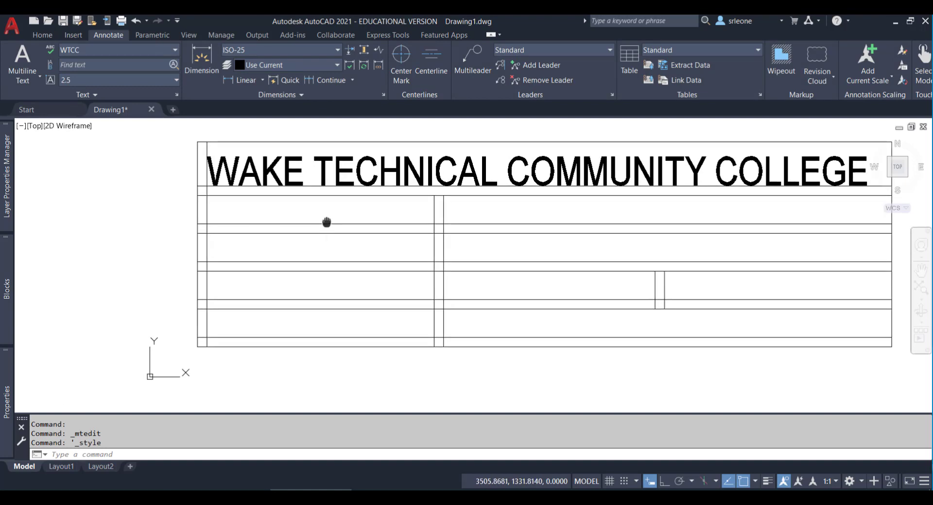
{"action": "key", "text": "alt+Tab"}
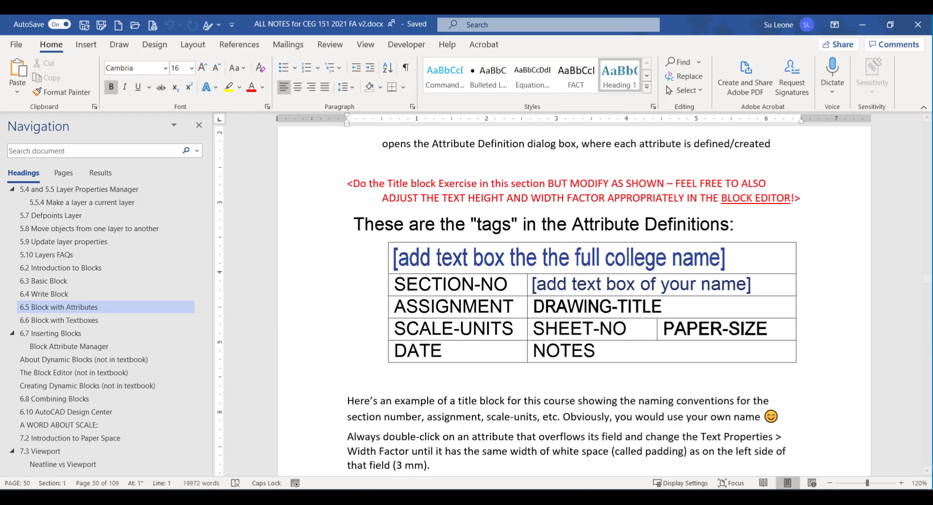
{"action": "mouse_move", "coordinate": [449, 490]}
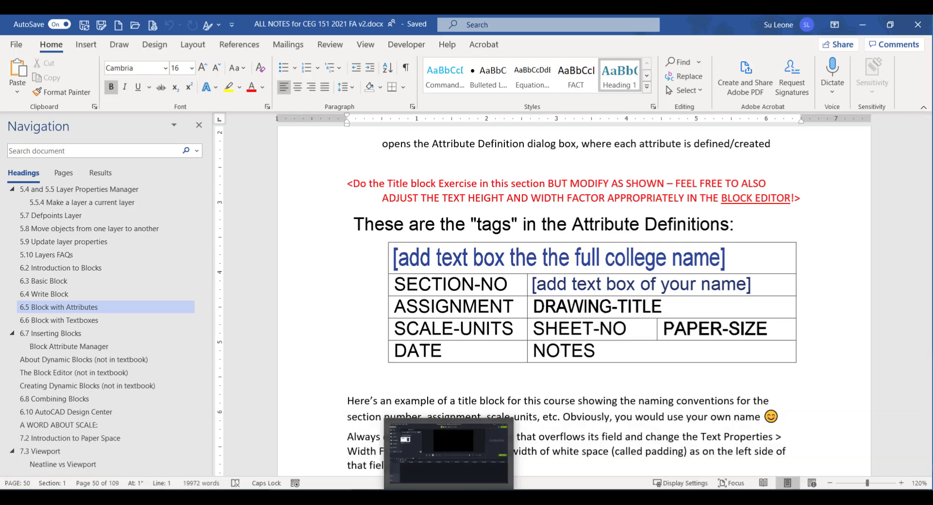
Return to the drawing and calculate 12 ÷ 17 × 9 in Calculator to get the text height for the smaller rows.
{"action": "left_click", "coordinate": [448, 454]}
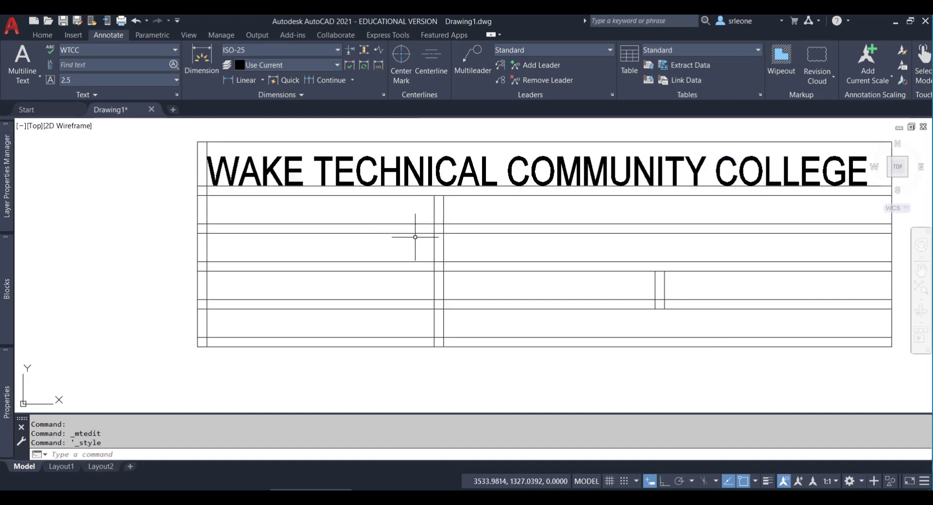
{"action": "left_click", "coordinate": [461, 488]}
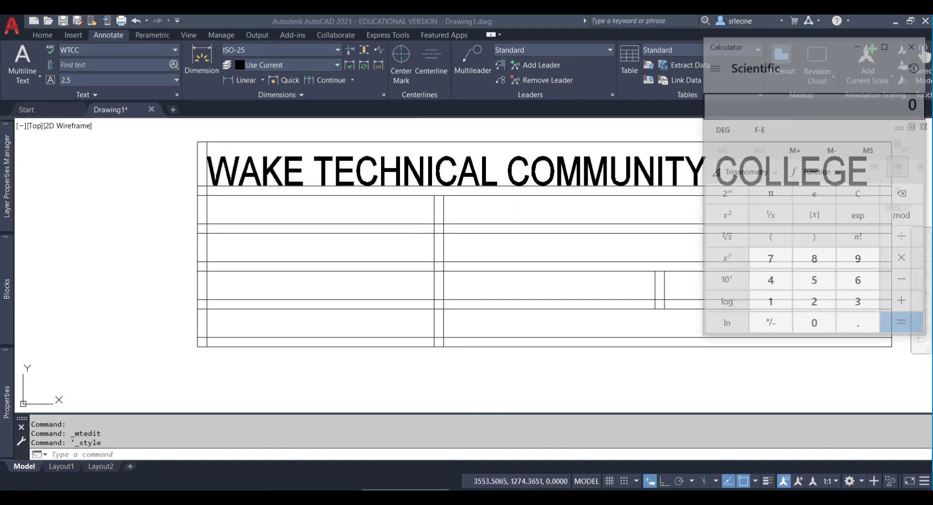
{"action": "type", "text": "12/17"}
{"action": "key", "text": "Return"}
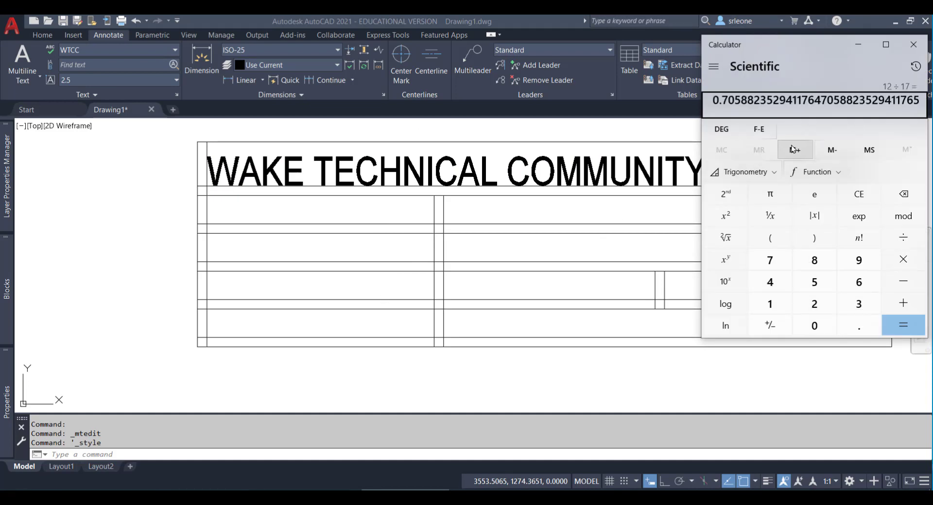
{"action": "key", "text": "asterisk"}
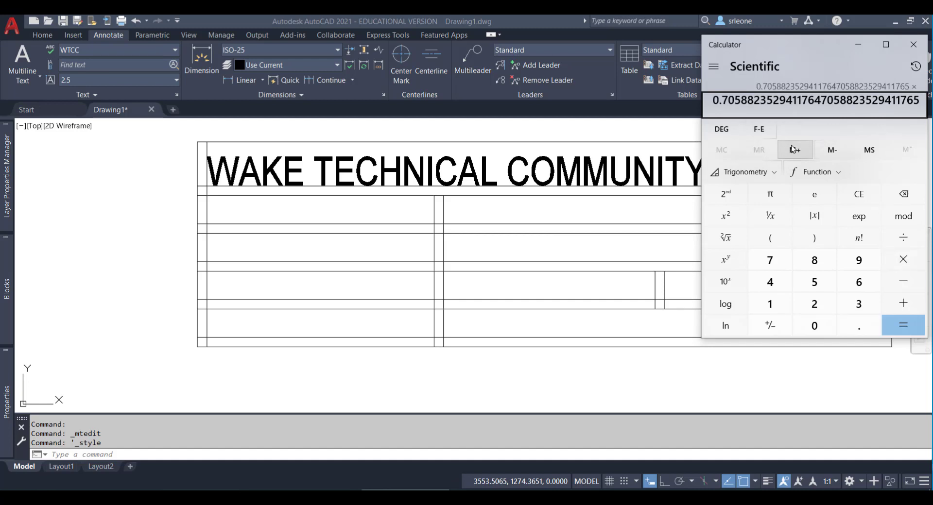
{"action": "type", "text": "9"}
{"action": "key", "text": "Return"}
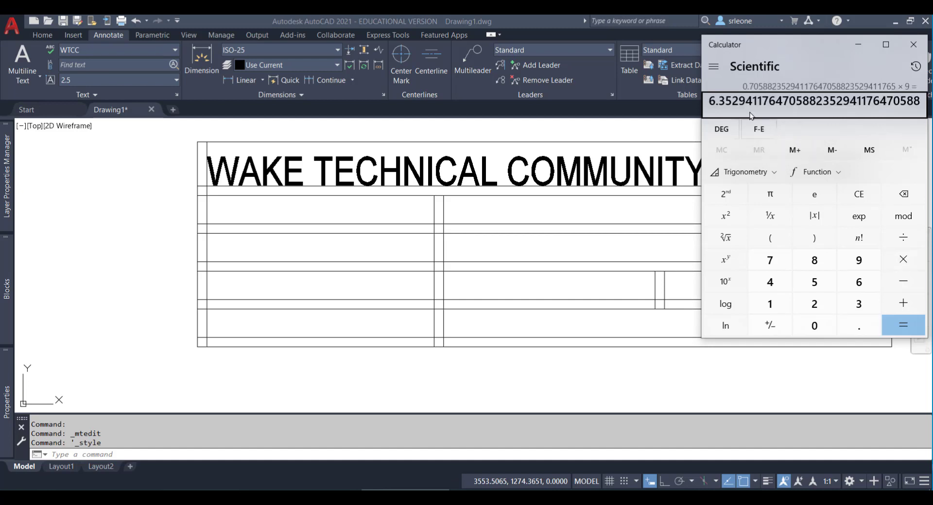
{"action": "left_click", "coordinate": [913, 44]}
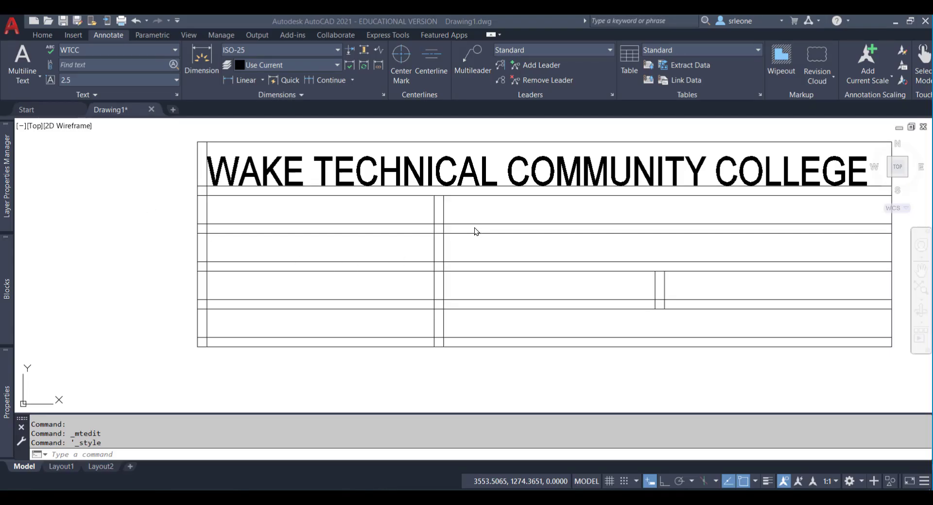
Start multiline text in the second row's wide cell, from the guide-line intersection to the cell's far edge, with a text height of 6.3.
{"action": "type", "text": "t"}
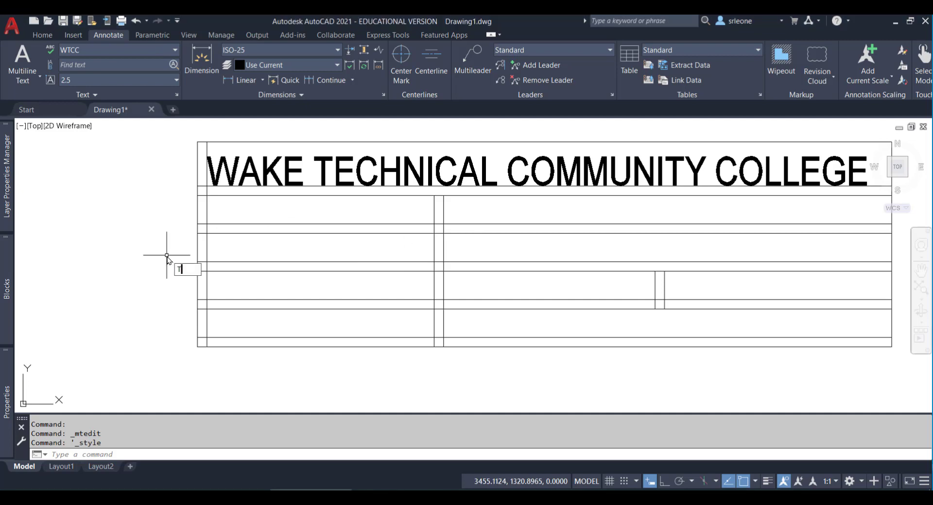
{"action": "key", "text": "Return"}
{"action": "left_click", "coordinate": [444, 196]}
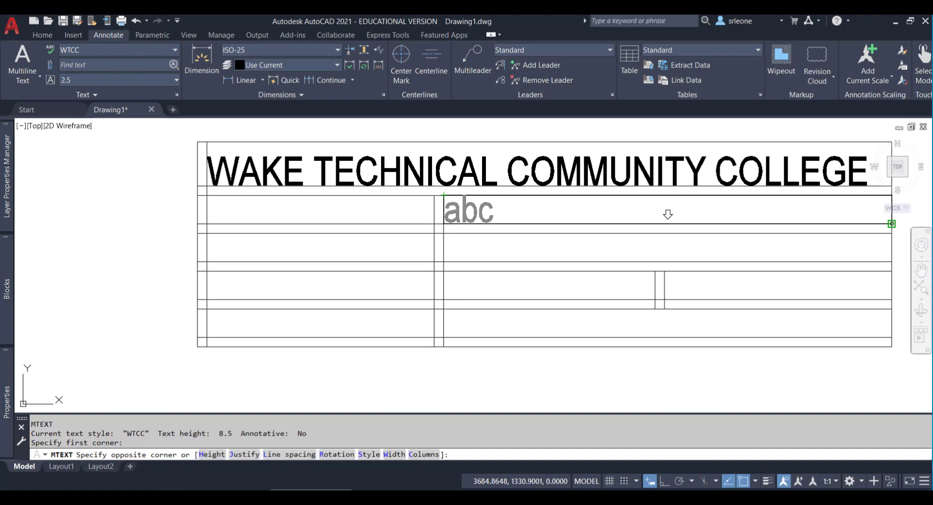
{"action": "left_click", "coordinate": [892, 223]}
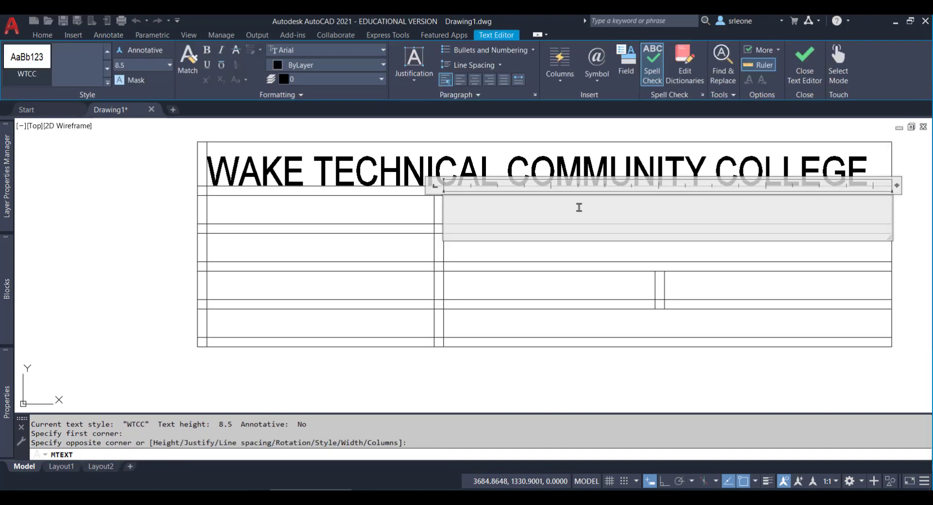
{"action": "left_click", "coordinate": [138, 62]}
{"action": "type", "text": "6.3"}
{"action": "key", "text": "Return"}
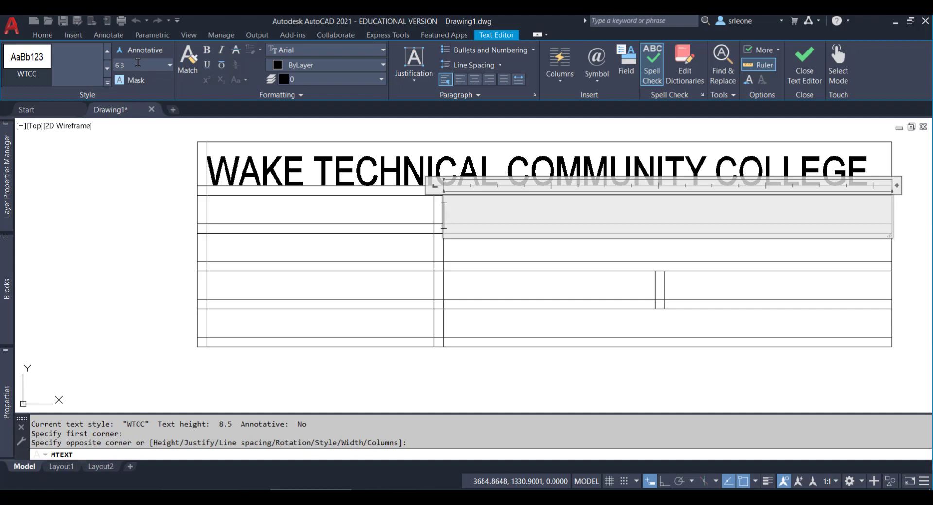
Enter the drafter's full name in capitals followed by ", M.S.ED." and finish the text.
{"action": "type", "text": "SU LEONE"}
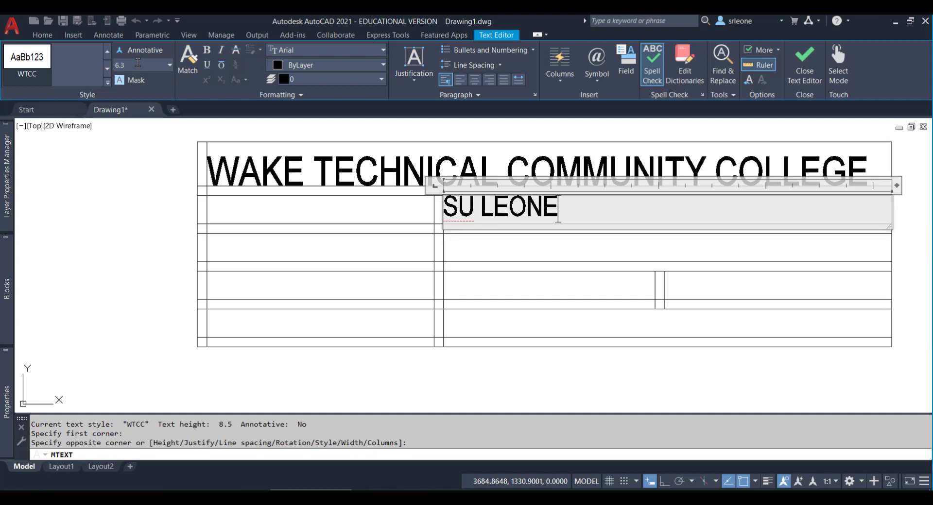
{"action": "type", "text": ", M.S.ED"}
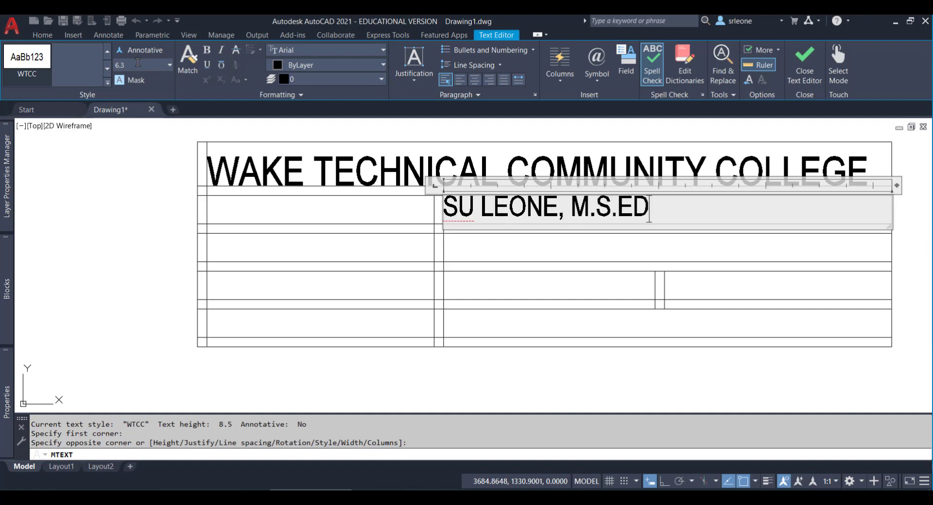
{"action": "key", "text": "BackSpace"}
{"action": "type", "text": "d"}
{"action": "key", "text": "BackSpace"}
{"action": "type", "text": "D."}
{"action": "key", "text": "Return"}
{"action": "key", "text": "BackSpace"}
{"action": "left_click", "coordinate": [327, 253]}
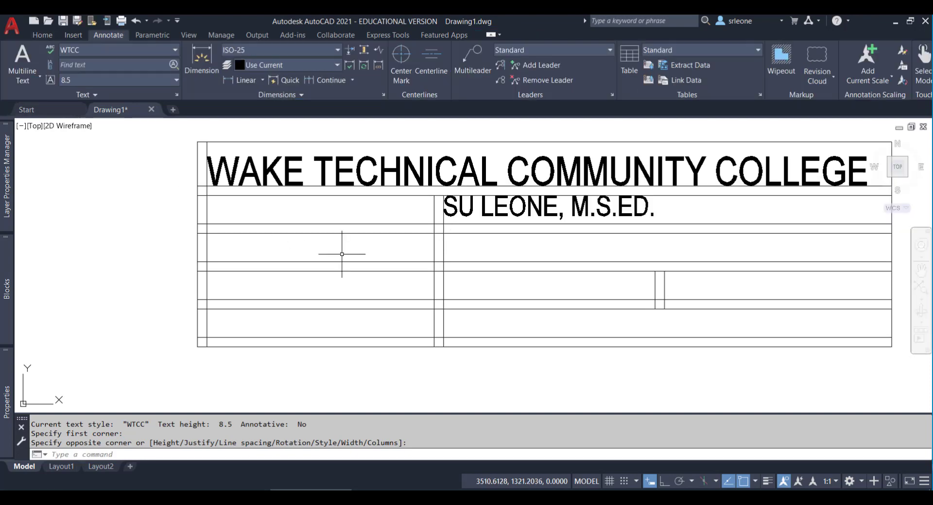
Move the drafter's name down, with object snap off, until its letters rest on the second row's guide line, and save the drawing.
{"action": "left_click", "coordinate": [454, 212]}
{"action": "key", "text": "F3"}
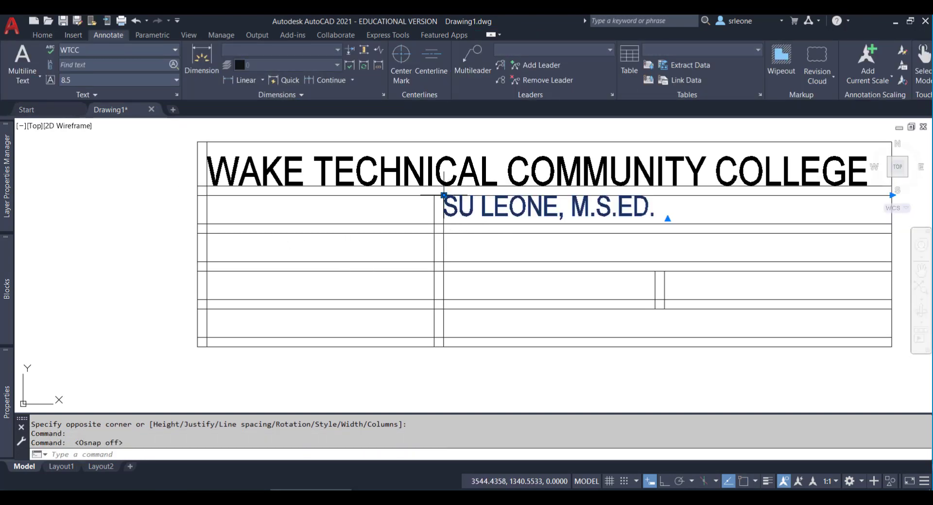
{"action": "left_click", "coordinate": [443, 194]}
{"action": "scroll", "coordinate": [444, 195], "scroll_direction": "up", "scroll_amount": 6}
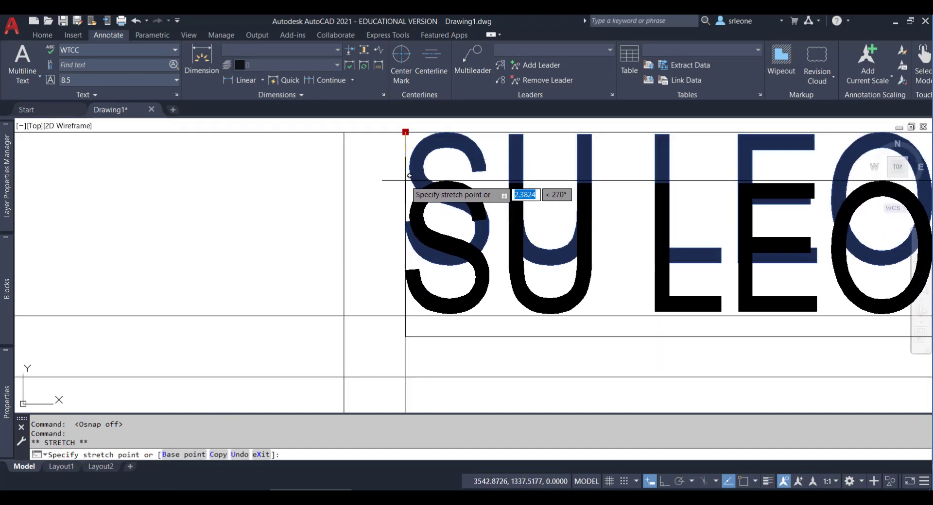
{"action": "left_click", "coordinate": [409, 178]}
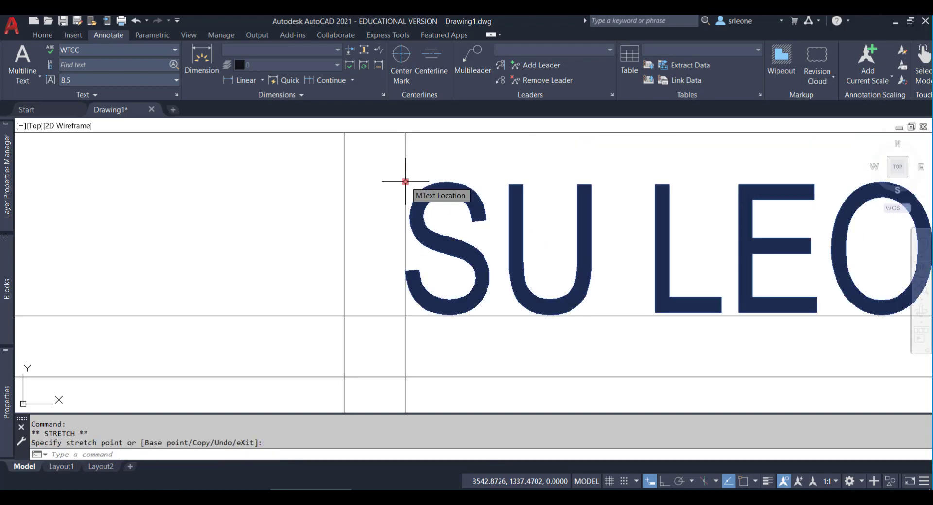
{"action": "scroll", "coordinate": [541, 233], "scroll_direction": "down", "scroll_amount": 5}
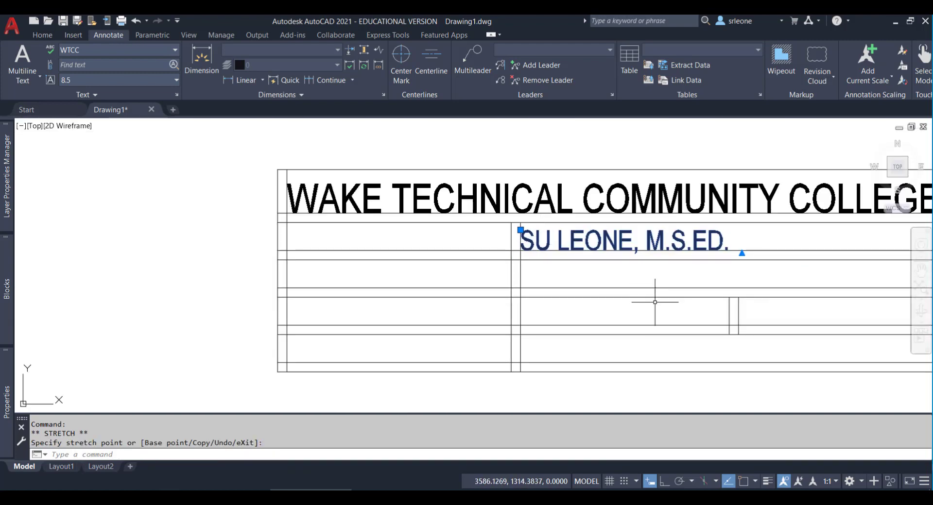
{"action": "key", "text": "Escape"}
{"action": "key", "text": "ctrl+s"}
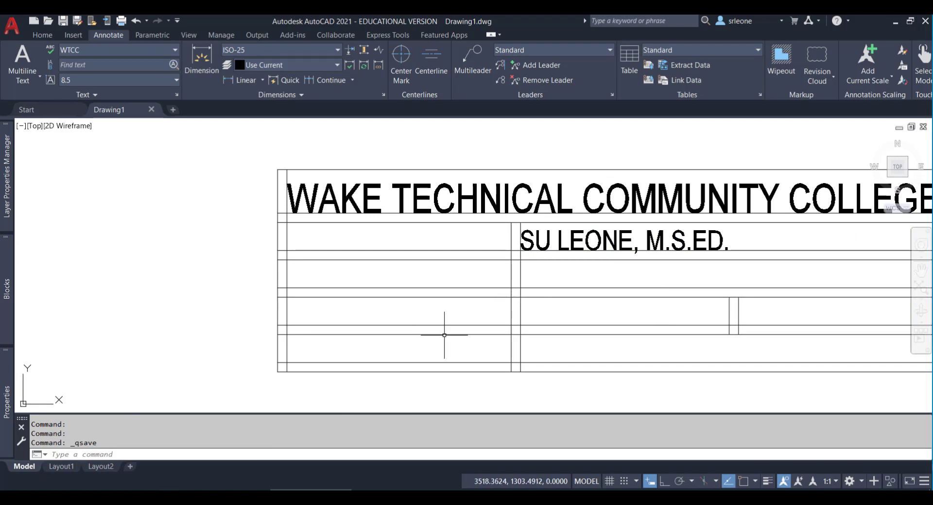
Review the required attribute tags in the Word course notes and the attribute definition settings in the online textbook.
{"action": "key", "text": "alt+Tab"}
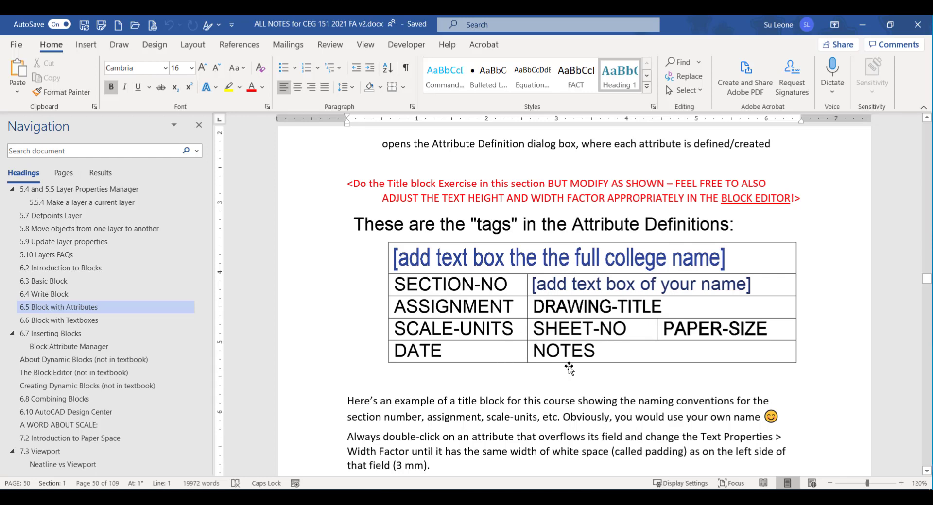
{"action": "scroll", "coordinate": [569, 368], "scroll_direction": "up", "scroll_amount": 2}
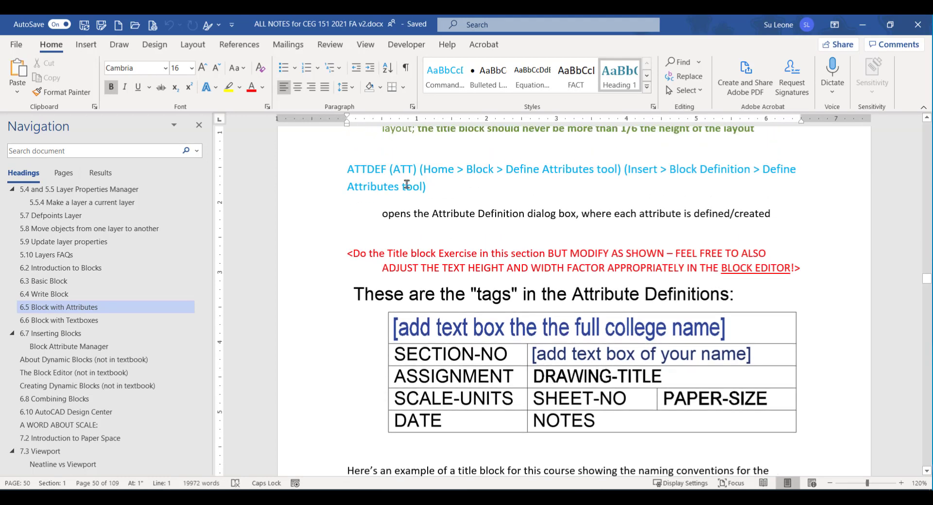
{"action": "scroll", "coordinate": [452, 311], "scroll_direction": "down", "scroll_amount": 3}
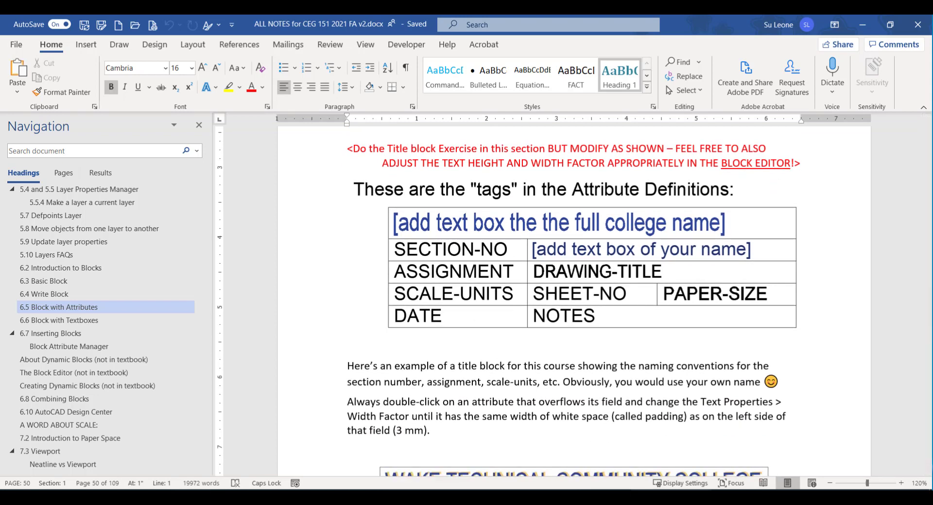
{"action": "key", "text": "alt+Tab"}
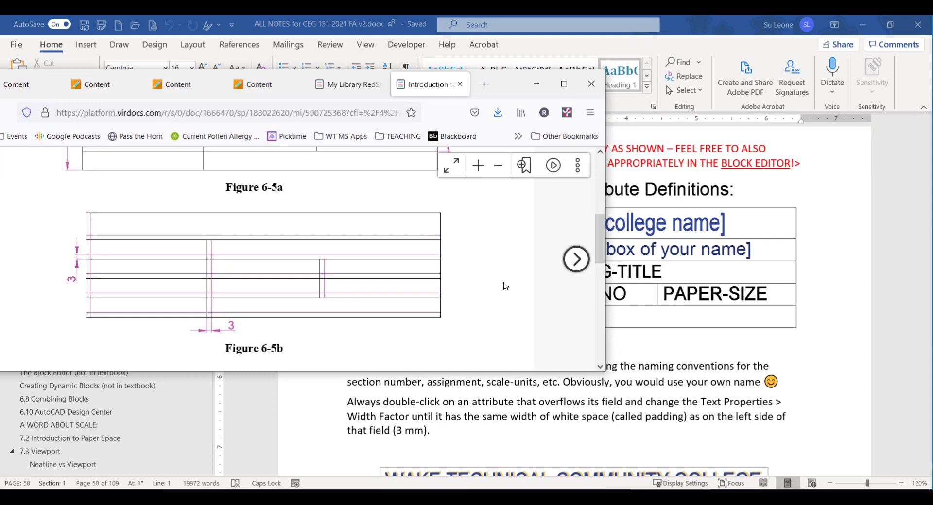
{"action": "left_click", "coordinate": [585, 266]}
{"action": "scroll", "coordinate": [430, 276], "scroll_direction": "down", "scroll_amount": 3}
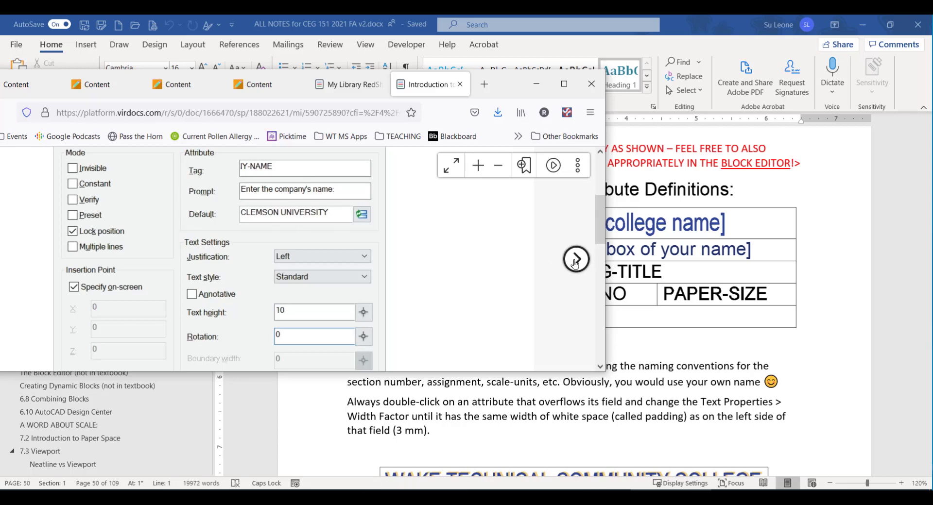
{"action": "scroll", "coordinate": [481, 287], "scroll_direction": "down", "scroll_amount": 7}
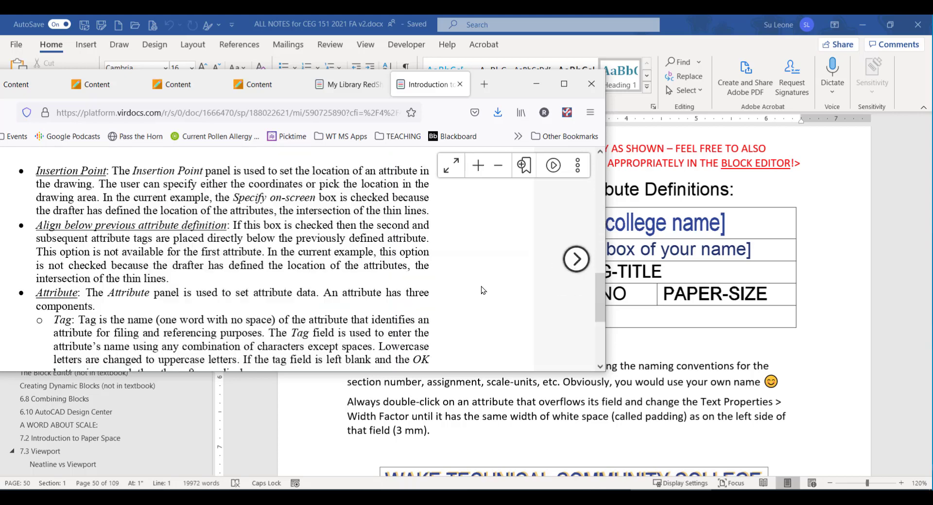
{"action": "left_click", "coordinate": [576, 259]}
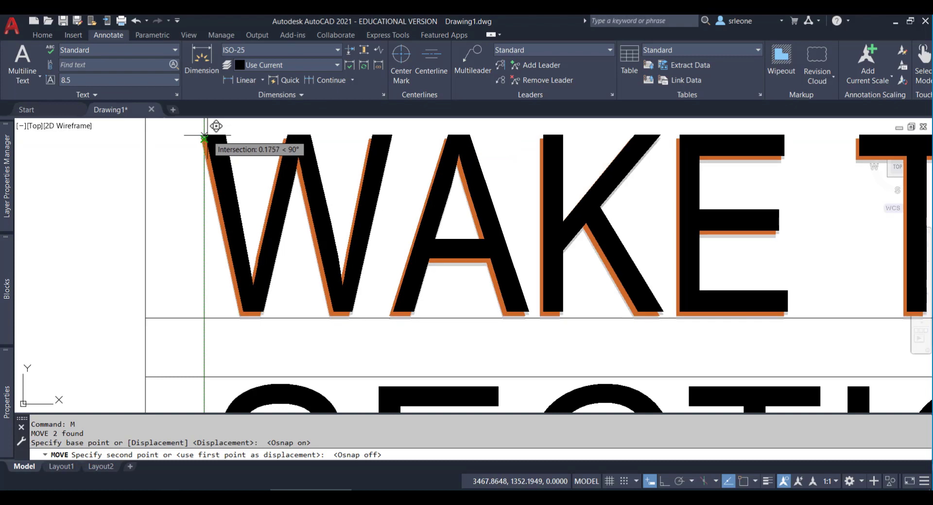
Move the overlaid college name texts slightly up from the top row's horizontal guide line, with object snap off.
{"action": "left_click", "coordinate": [204, 132]}
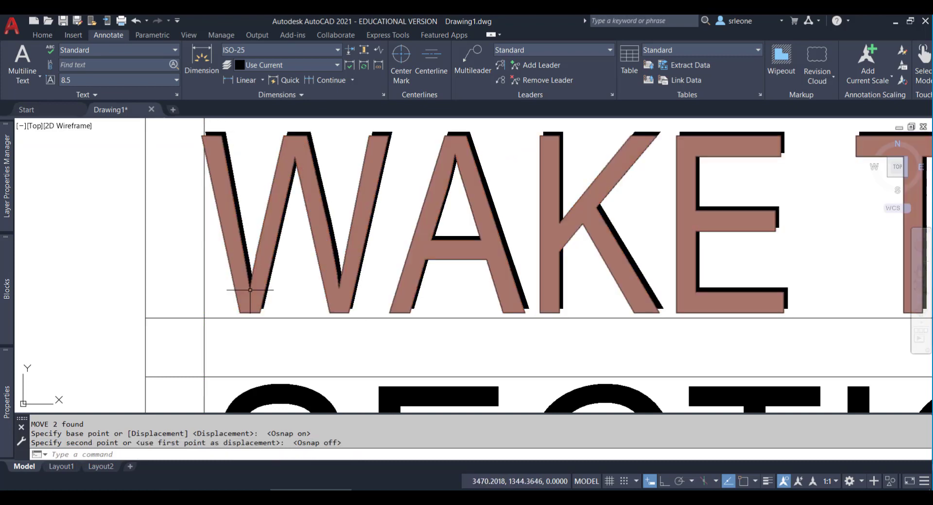
{"action": "scroll", "coordinate": [267, 310], "scroll_direction": "down", "scroll_amount": 8}
{"action": "middle_click_drag", "start_coordinate": [577, 356], "coordinate": [486, 299]}
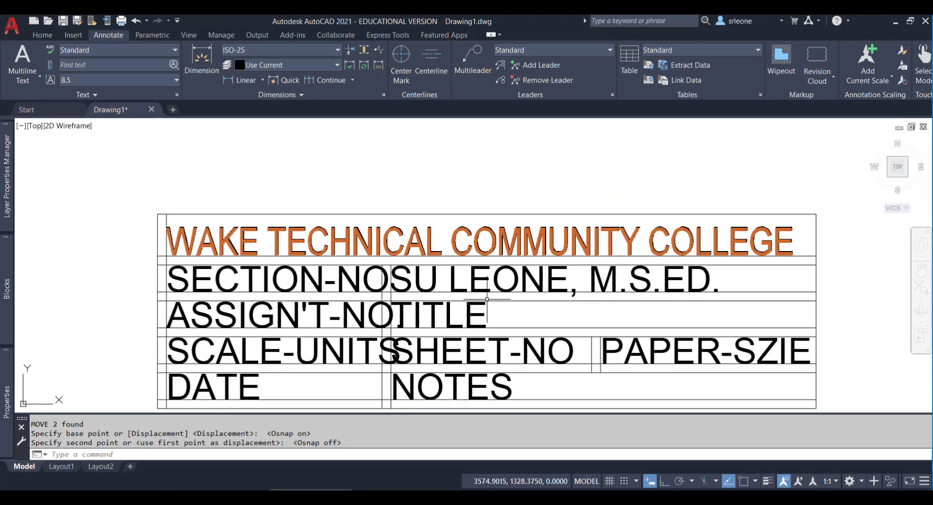
Set the text height of the entire drafter's name to 8.
{"action": "double_click", "coordinate": [434, 277]}
{"action": "left_click_drag", "start_coordinate": [724, 280], "coordinate": [274, 274]}
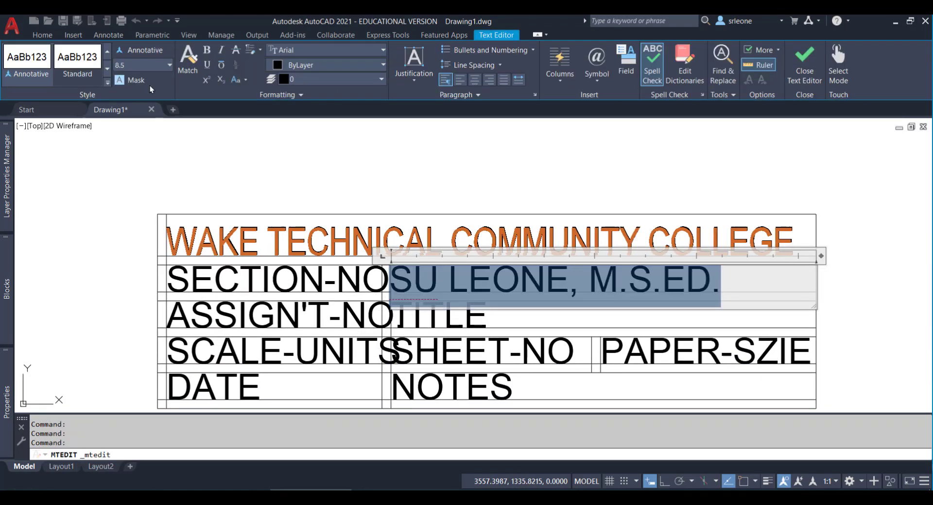
{"action": "left_click", "coordinate": [142, 62]}
{"action": "type", "text": "8"}
{"action": "key", "text": "Return"}
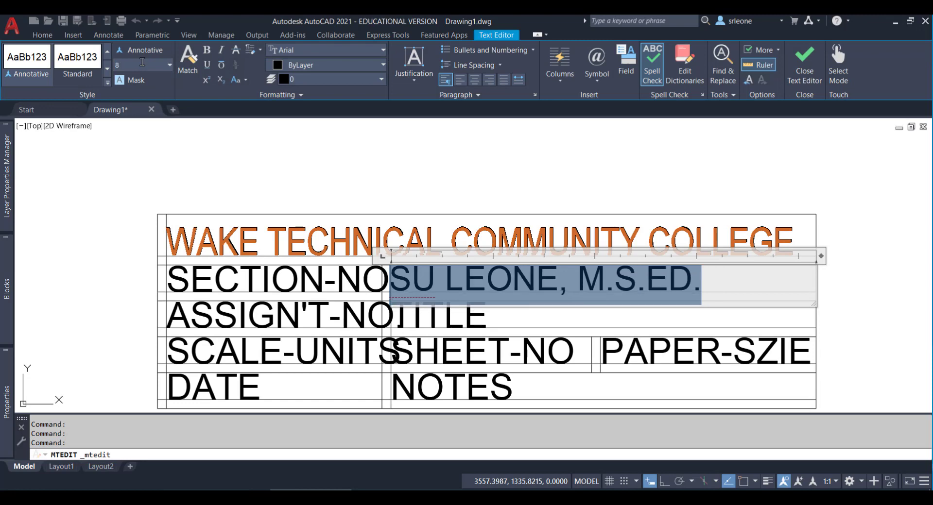
{"action": "left_click", "coordinate": [598, 190]}
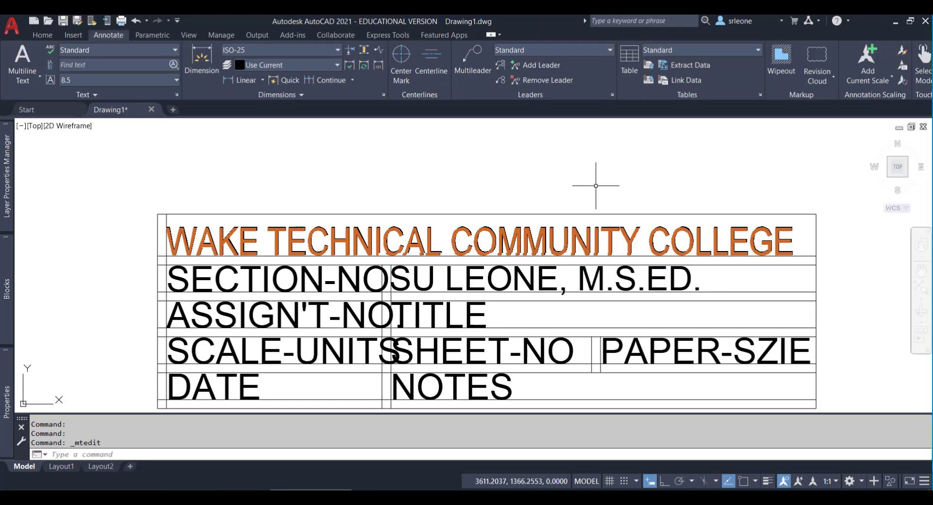
Set the text height of the entire drafter's name in the second row to 7.5.
{"action": "scroll", "coordinate": [399, 274], "scroll_direction": "up", "scroll_amount": 5}
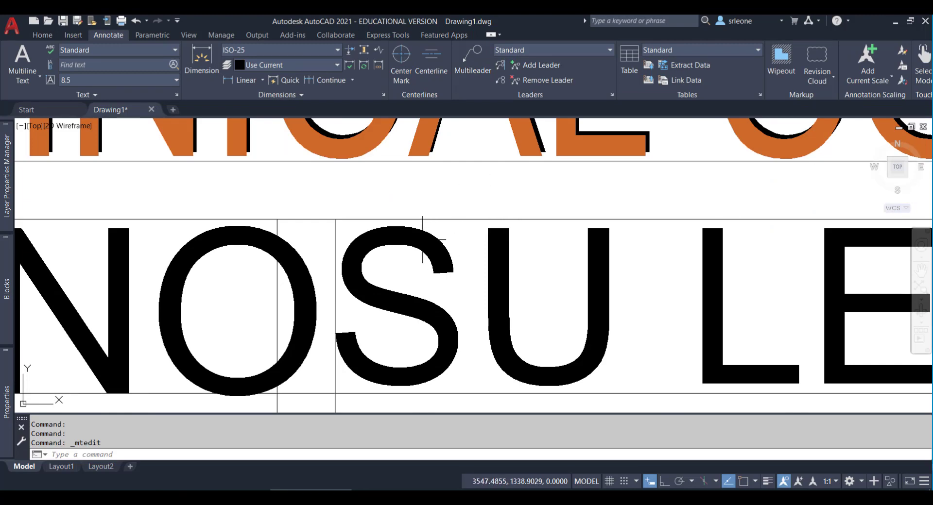
{"action": "mouse_move", "coordinate": [475, 314]}
{"action": "middle_mouse_down"}
{"action": "mouse_move", "coordinate": [508, 212]}
{"action": "mouse_move", "coordinate": [506, 189]}
{"action": "mouse_move", "coordinate": [510, 239]}
{"action": "middle_mouse_up"}
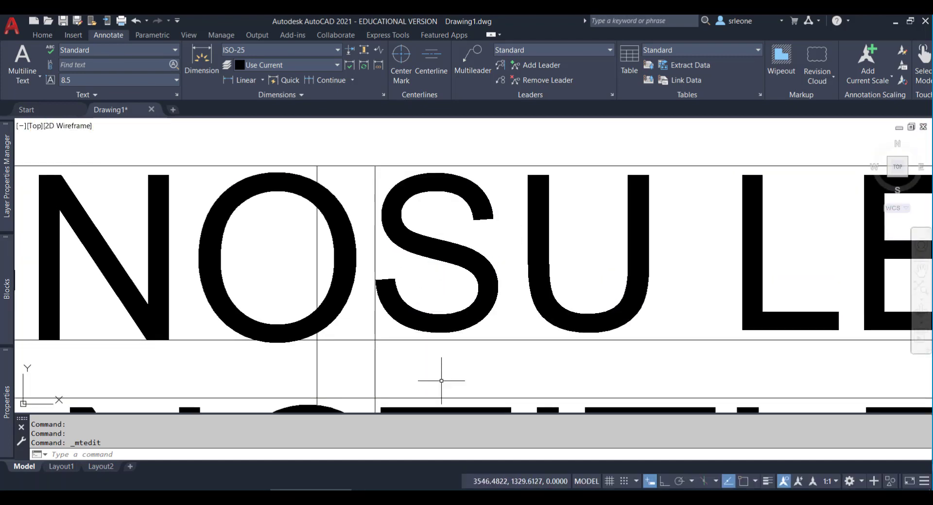
{"action": "left_click", "coordinate": [426, 238]}
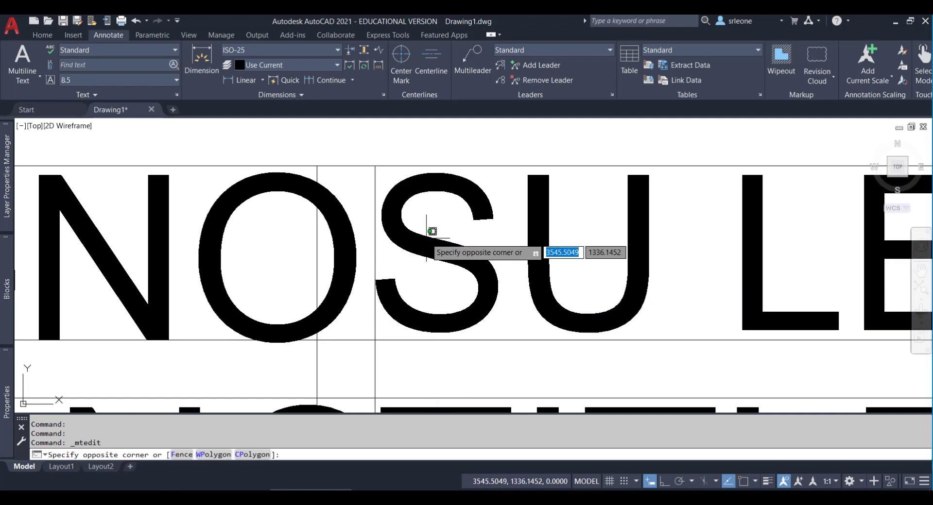
{"action": "left_click", "coordinate": [427, 240]}
{"action": "left_click", "coordinate": [428, 250]}
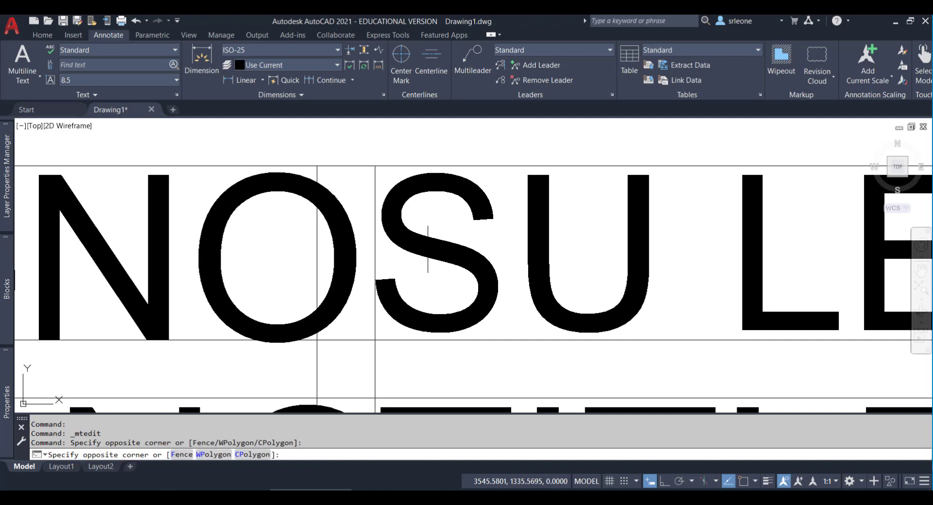
{"action": "scroll", "coordinate": [427, 249], "scroll_direction": "down", "scroll_amount": 2}
{"action": "left_click", "coordinate": [428, 250]}
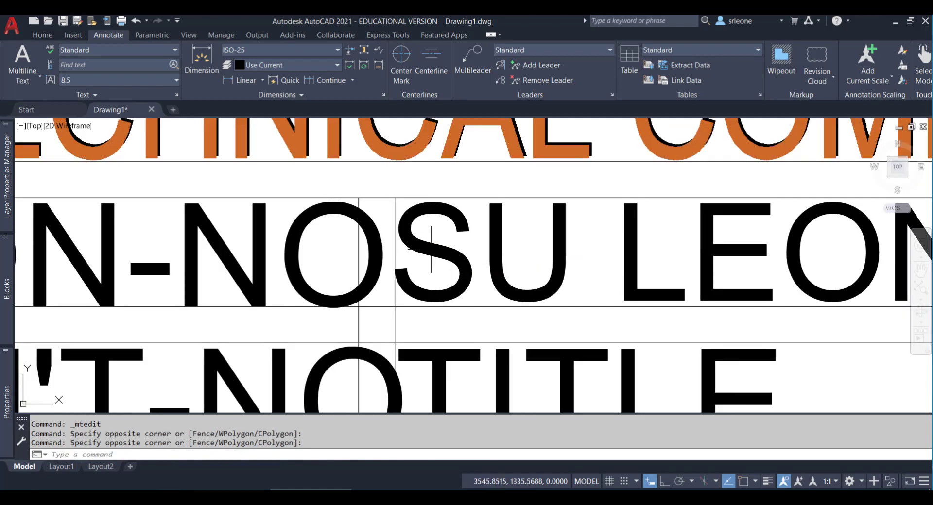
{"action": "left_click", "coordinate": [440, 240]}
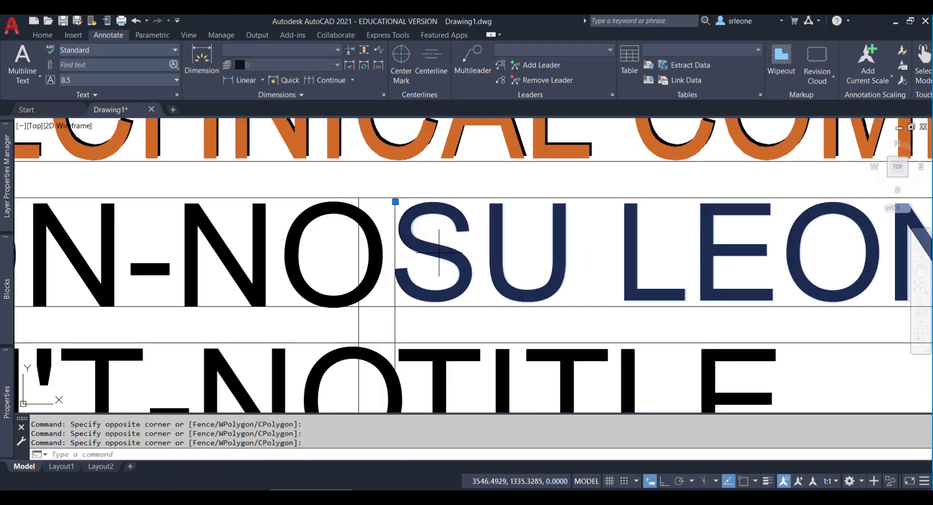
{"action": "left_click", "coordinate": [438, 251]}
{"action": "left_click", "coordinate": [440, 253]}
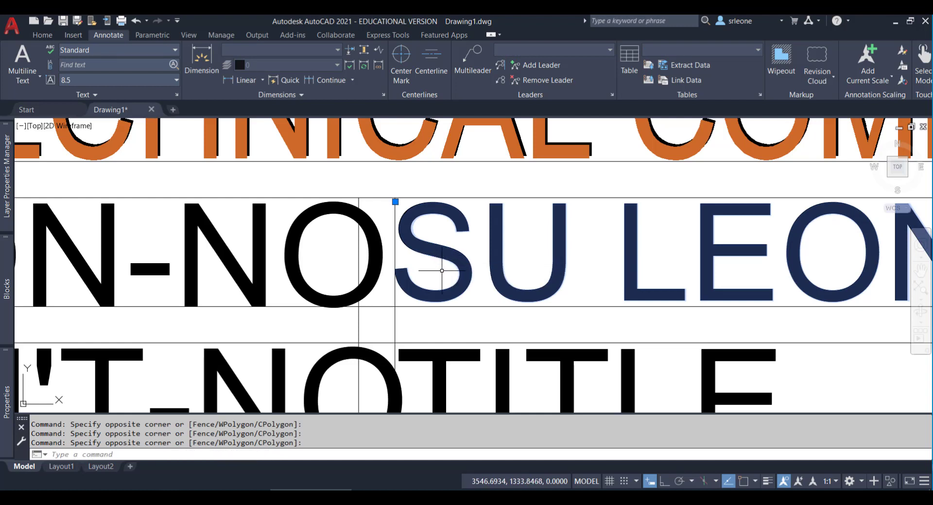
{"action": "left_click", "coordinate": [564, 275]}
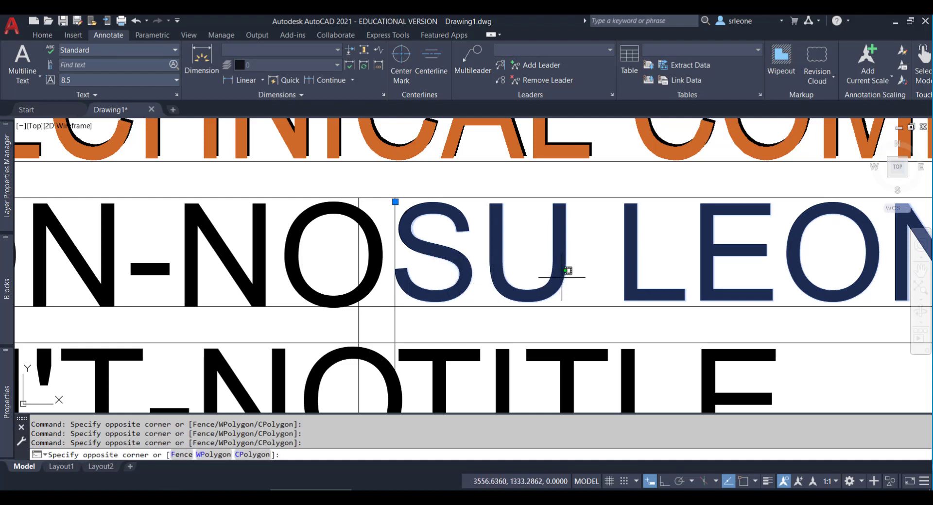
{"action": "left_click", "coordinate": [559, 273]}
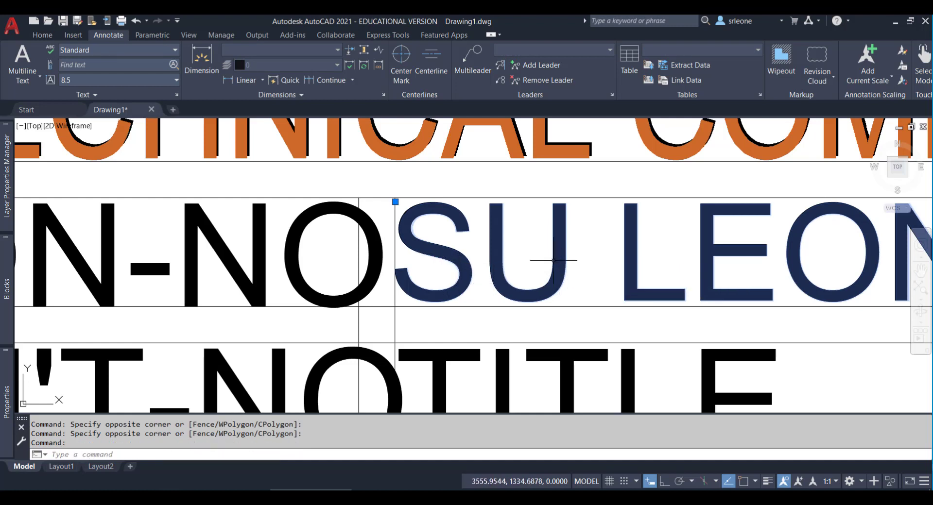
{"action": "double_click", "coordinate": [538, 256]}
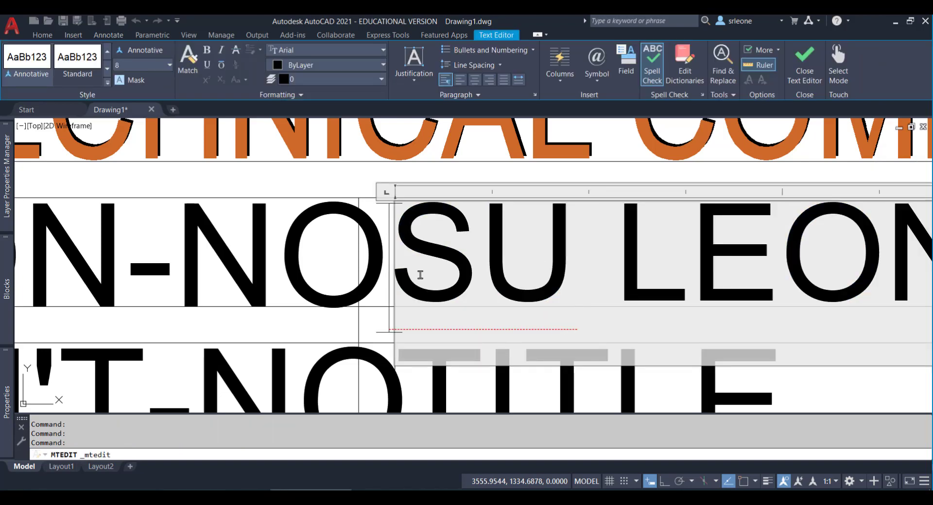
{"action": "left_click", "coordinate": [550, 247]}
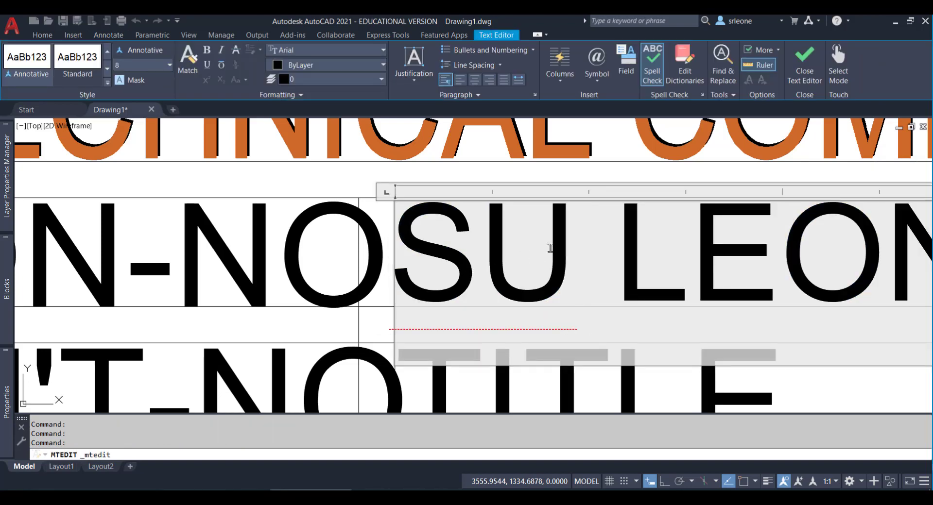
{"action": "key", "text": "ctrl+a"}
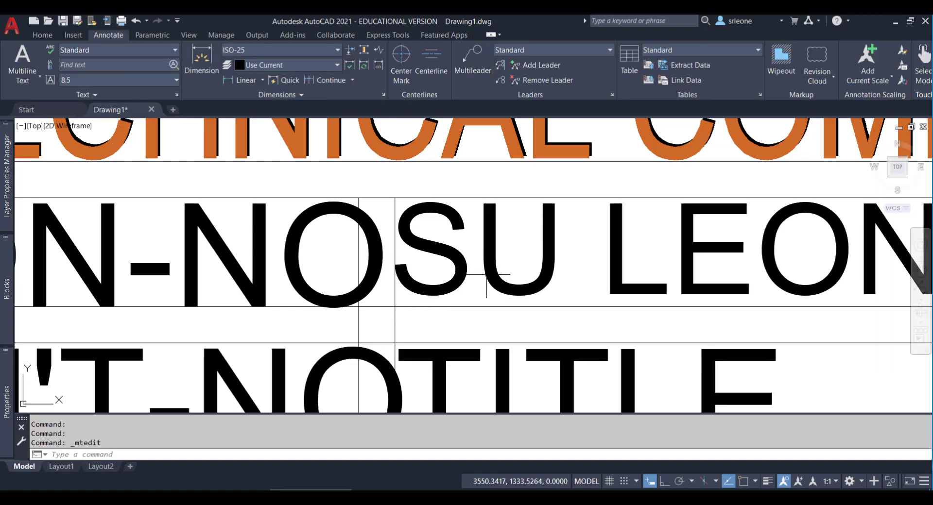
Set the text height of the entire drafter's name in the second row to 6.3 and finish editing the text.
{"action": "double_click", "coordinate": [489, 276]}
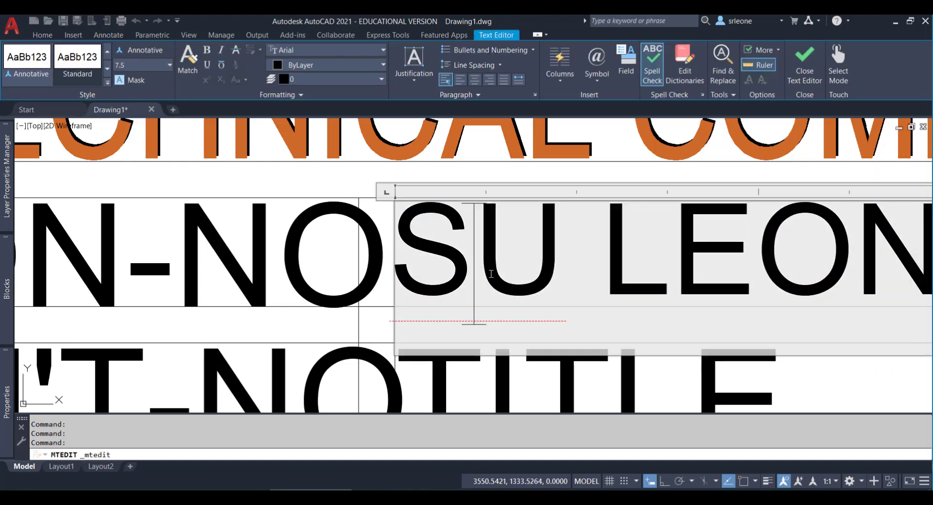
{"action": "key", "text": "ctrl+a"}
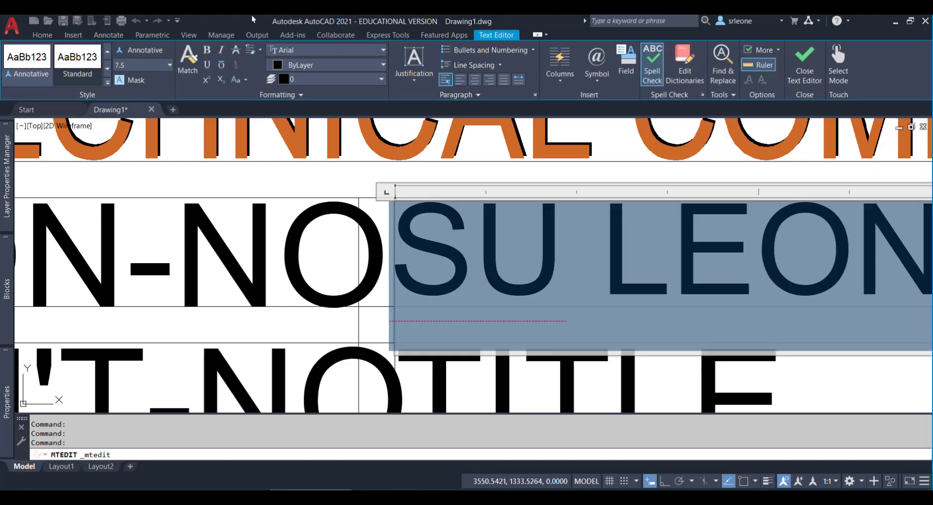
{"action": "left_click", "coordinate": [150, 61]}
{"action": "type", "text": "6.3"}
{"action": "key", "text": "Return"}
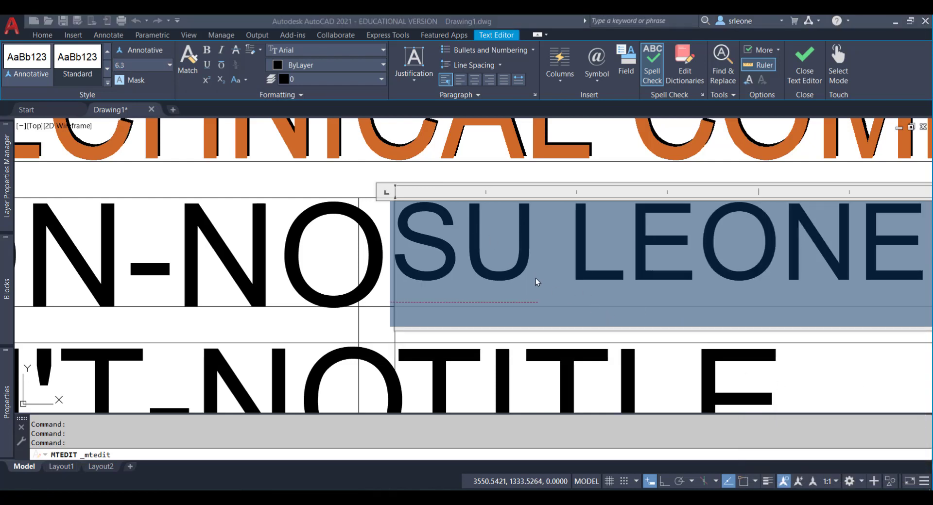
{"action": "left_click", "coordinate": [338, 308]}
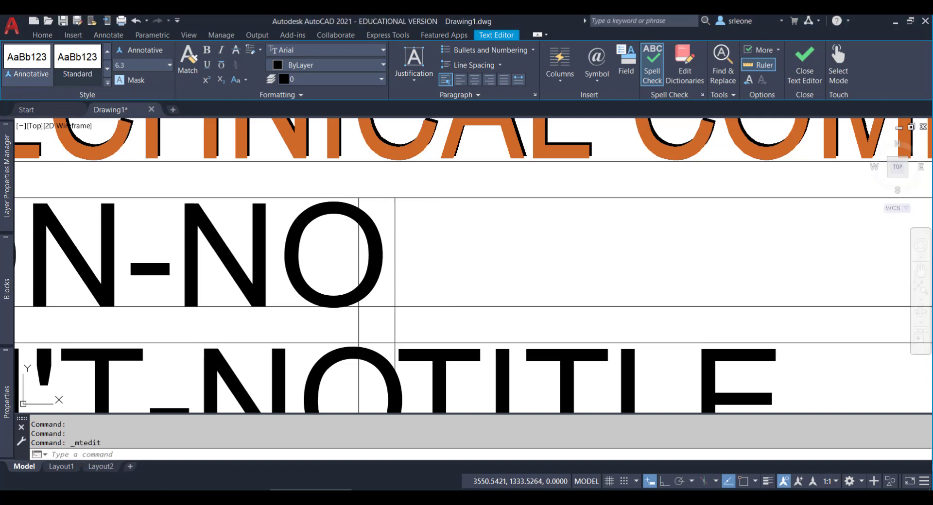
Move the drafter's name down, with object snap off, so its letters sit just above the second row's lower guide line.
{"action": "left_click", "coordinate": [457, 246]}
{"action": "left_click", "coordinate": [410, 239]}
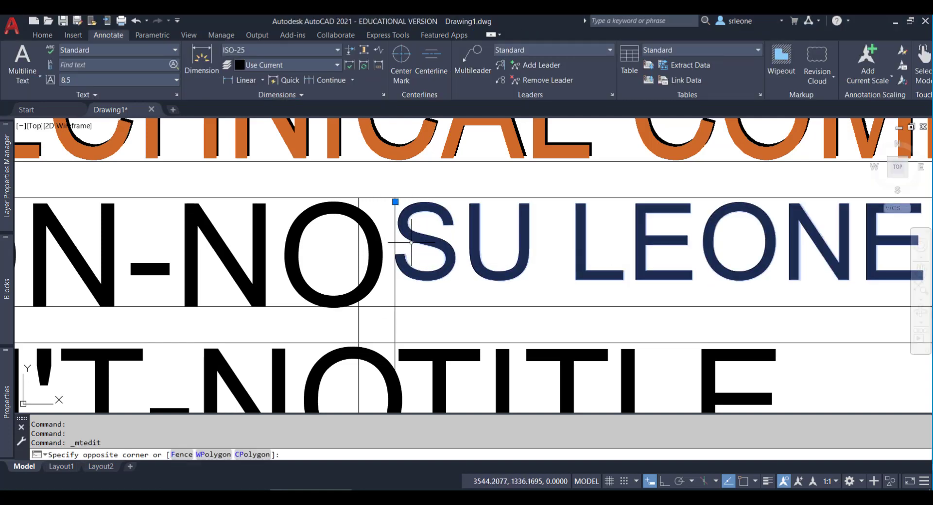
{"action": "left_click", "coordinate": [396, 202]}
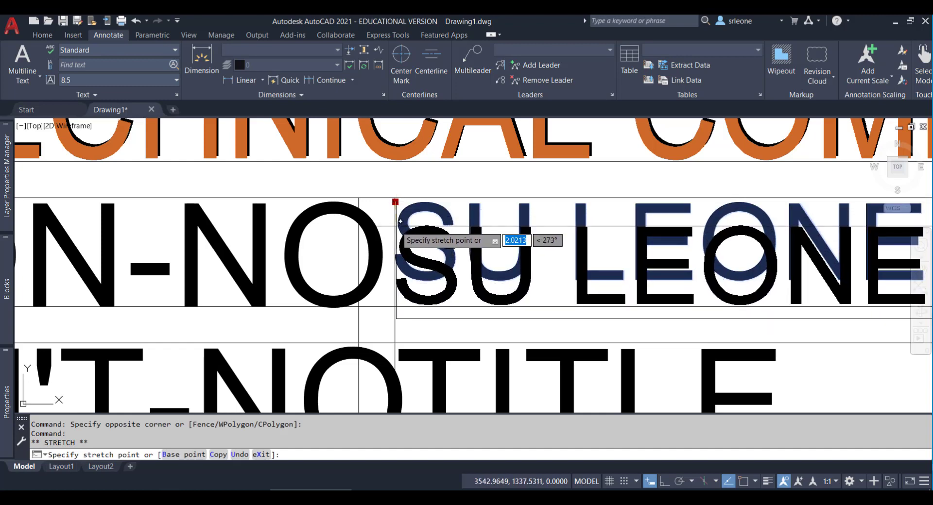
{"action": "key", "text": "F3"}
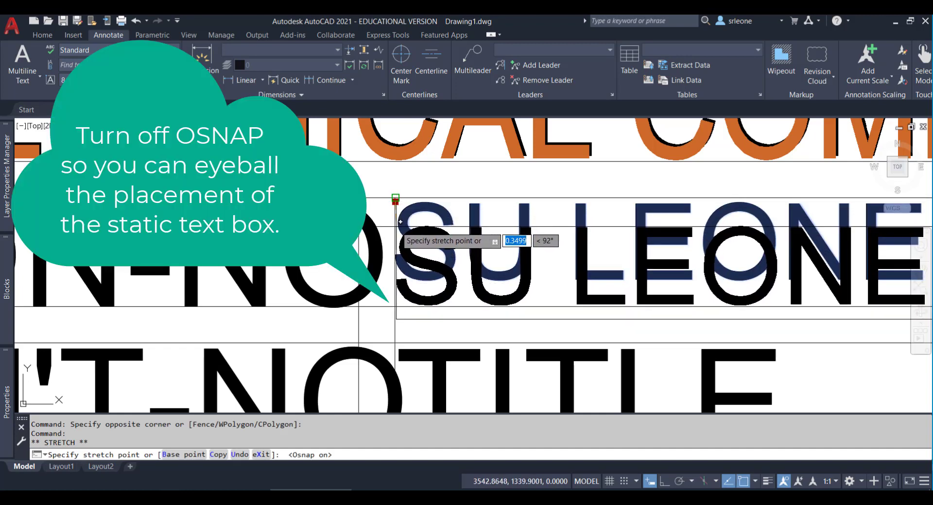
{"action": "key", "text": "F3"}
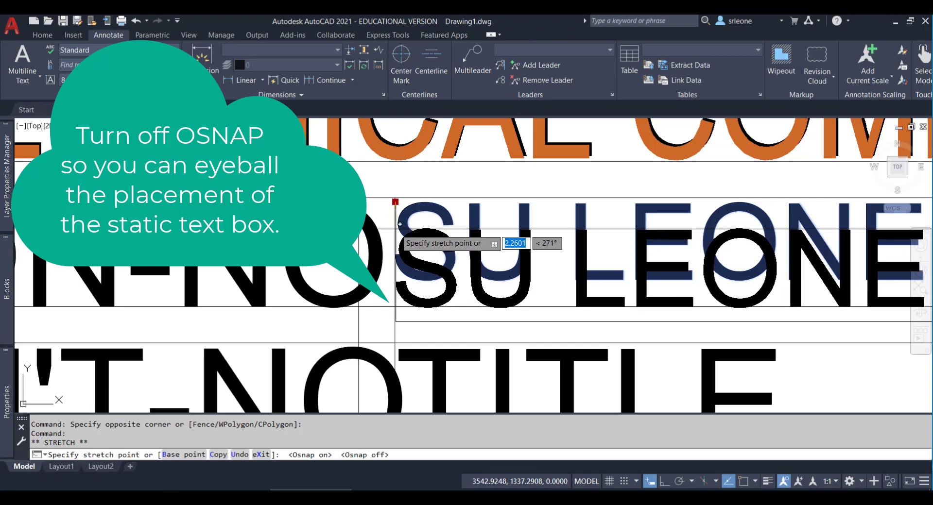
{"action": "left_click", "coordinate": [396, 229]}
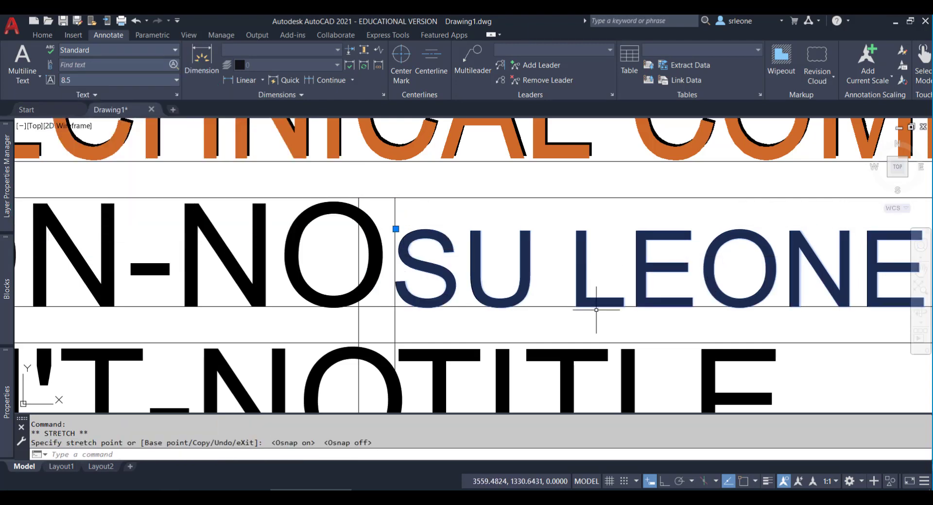
{"action": "left_click", "coordinate": [396, 228]}
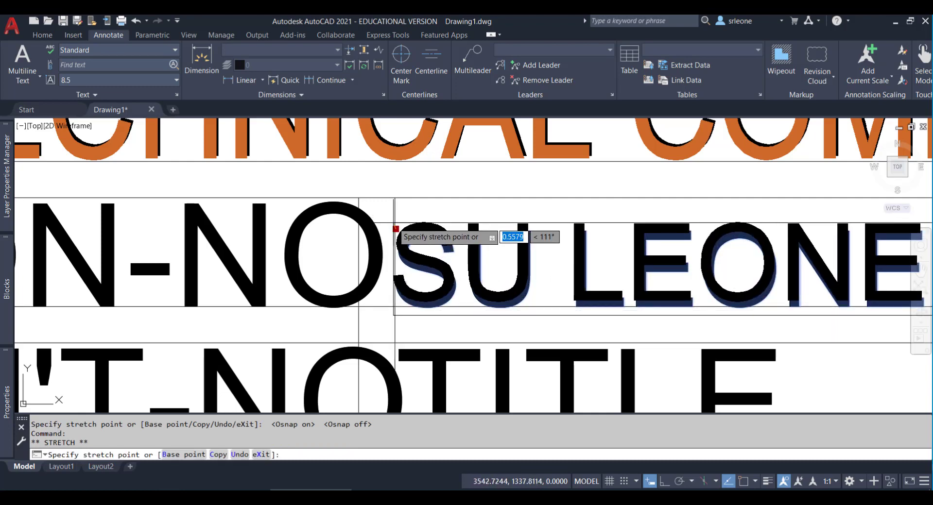
{"action": "left_click", "coordinate": [397, 218]}
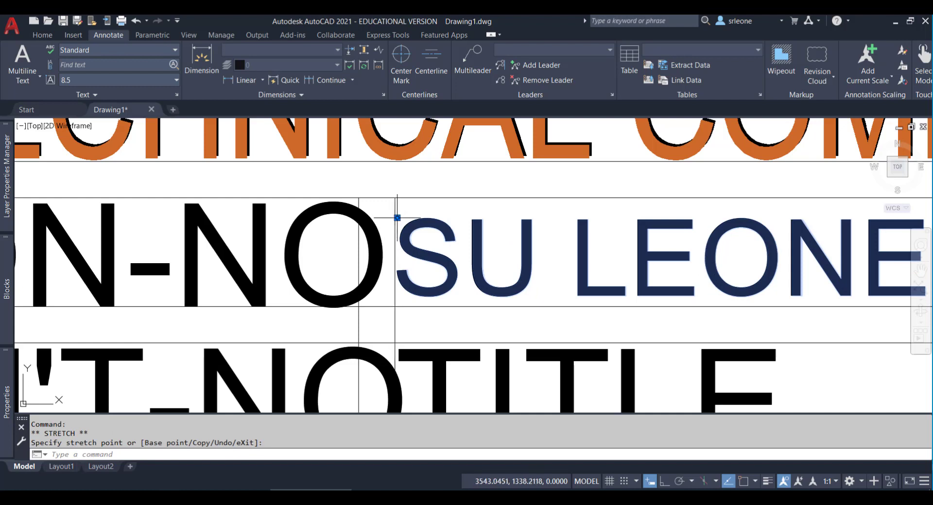
{"action": "left_click", "coordinate": [397, 218]}
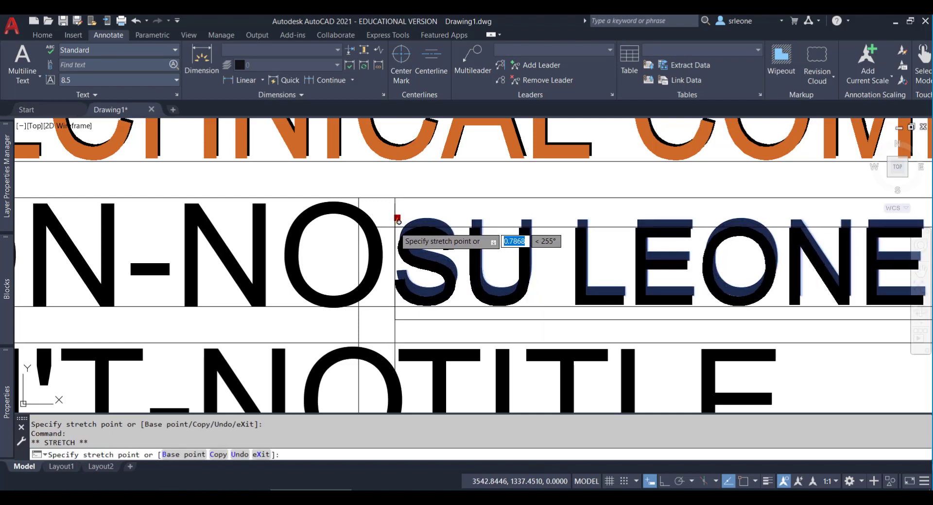
{"action": "left_click", "coordinate": [394, 227]}
{"action": "key", "text": "Escape"}
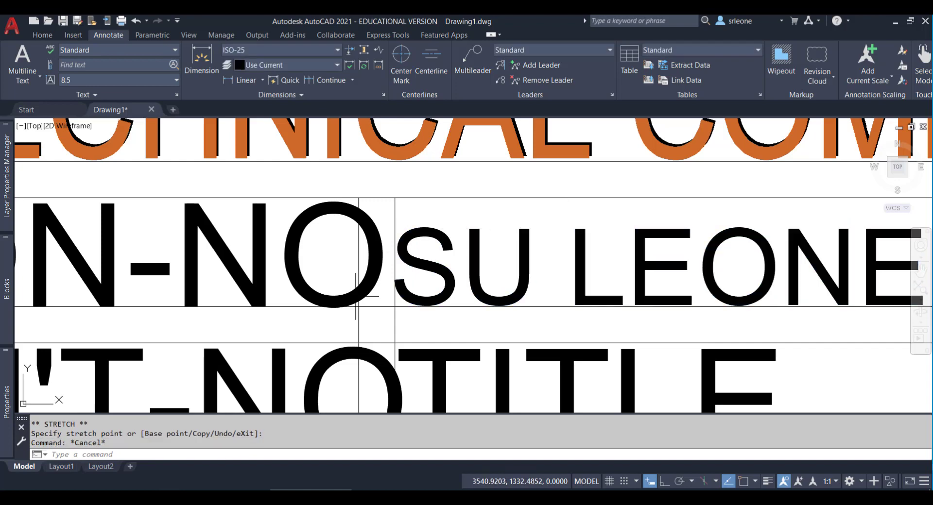
Erase all eight attribute tags from the title block, keeping the college and drafter's names, and save the drawing.
{"action": "scroll", "coordinate": [305, 284], "scroll_direction": "down", "scroll_amount": 3}
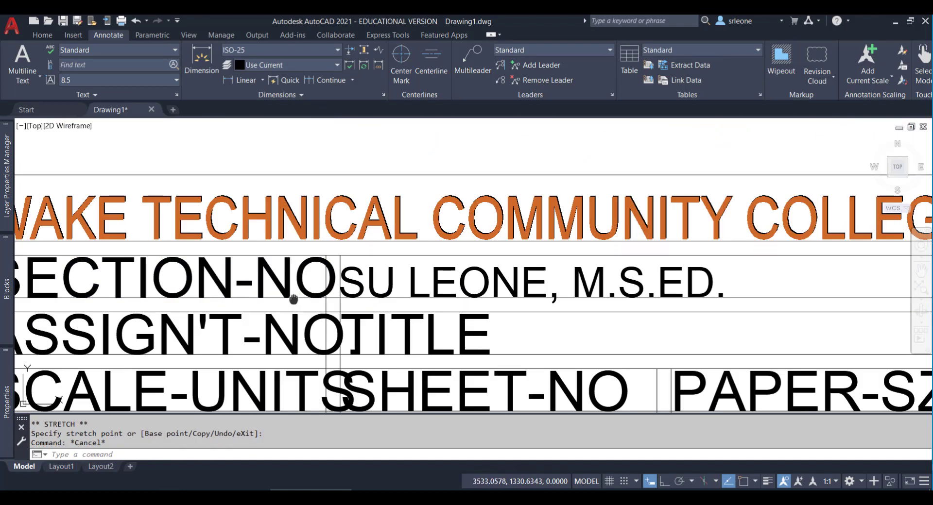
{"action": "middle_click_drag", "start_coordinate": [304, 291], "coordinate": [576, 258]}
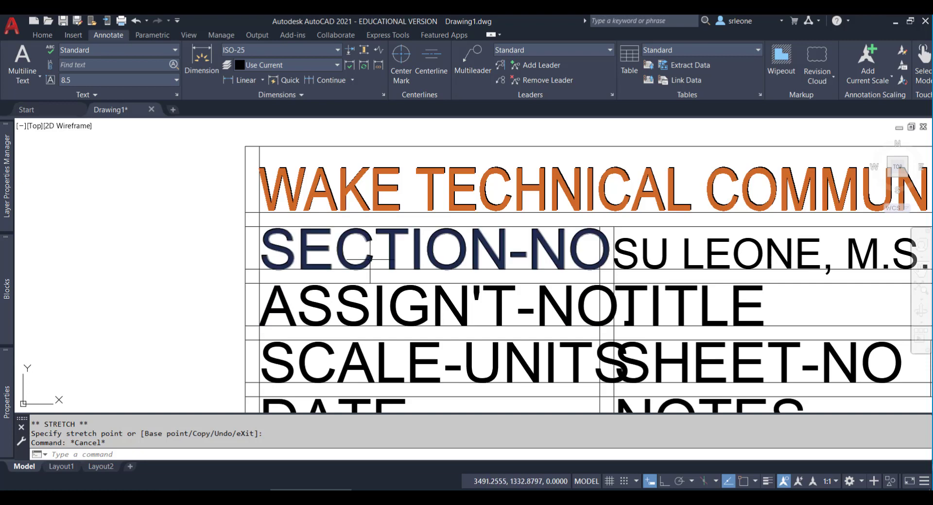
{"action": "left_click", "coordinate": [371, 260]}
{"action": "left_click", "coordinate": [362, 309]}
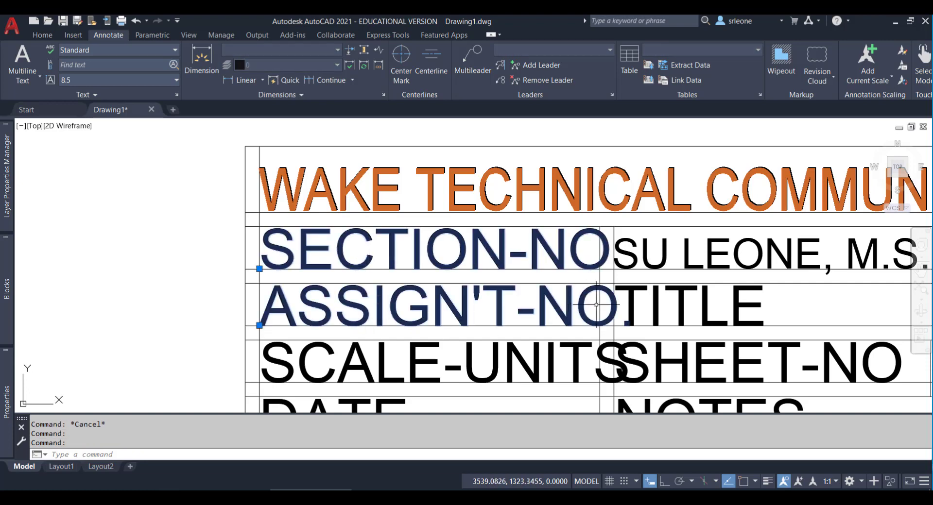
{"action": "left_click", "coordinate": [690, 311]}
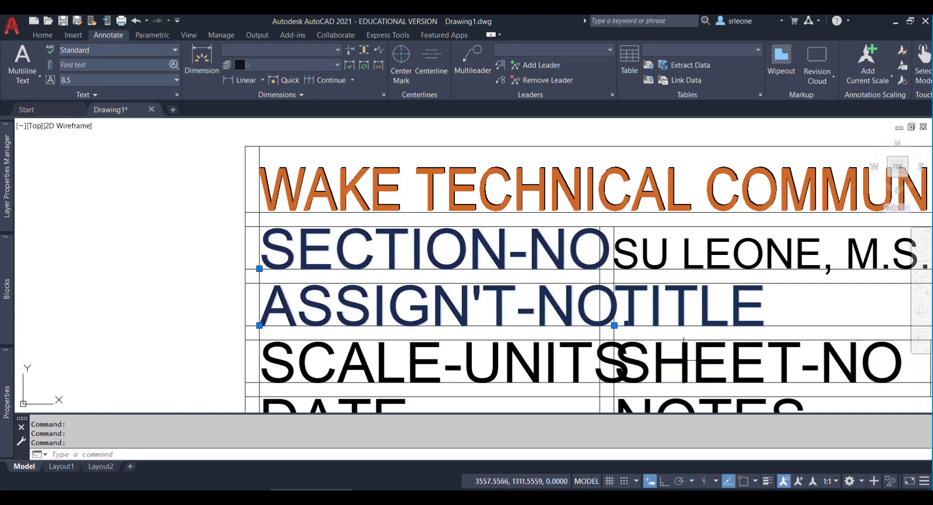
{"action": "left_click", "coordinate": [685, 358]}
{"action": "left_click", "coordinate": [576, 359]}
{"action": "left_click", "coordinate": [549, 341]}
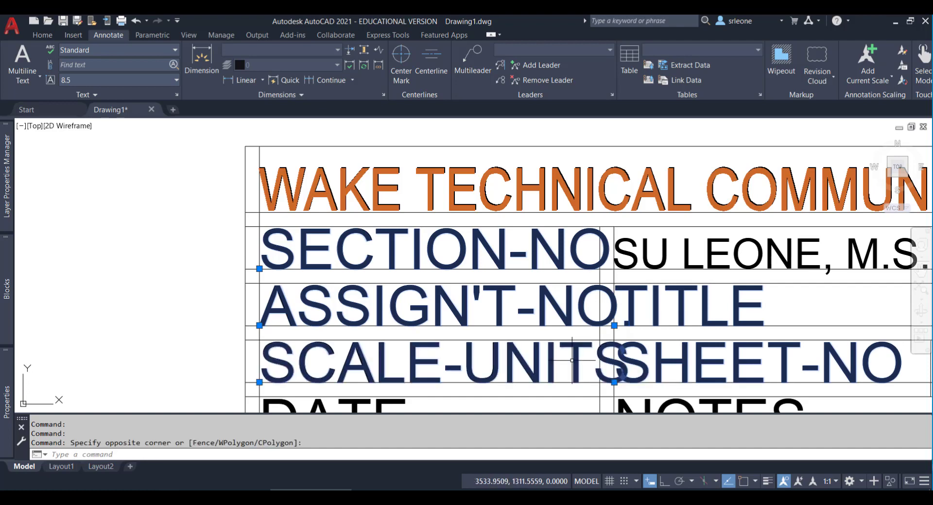
{"action": "left_click", "coordinate": [381, 403]}
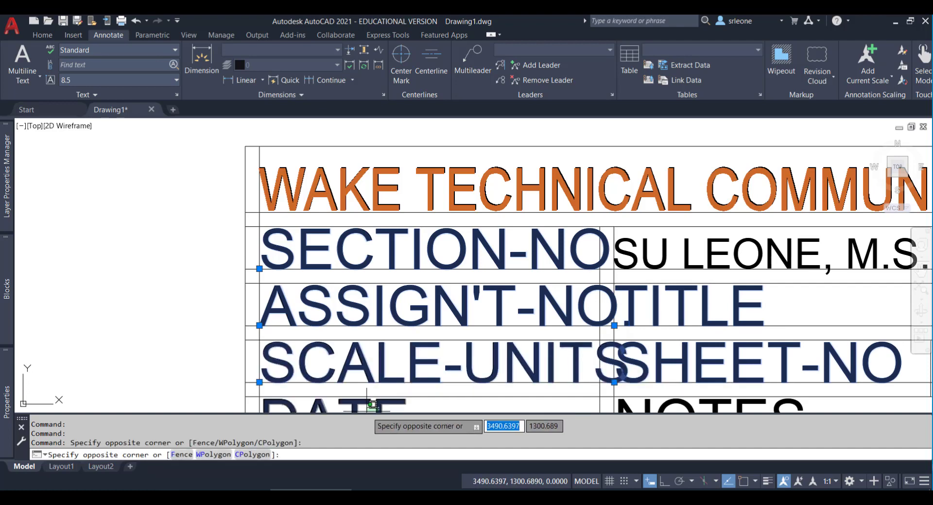
{"action": "left_click", "coordinate": [364, 408]}
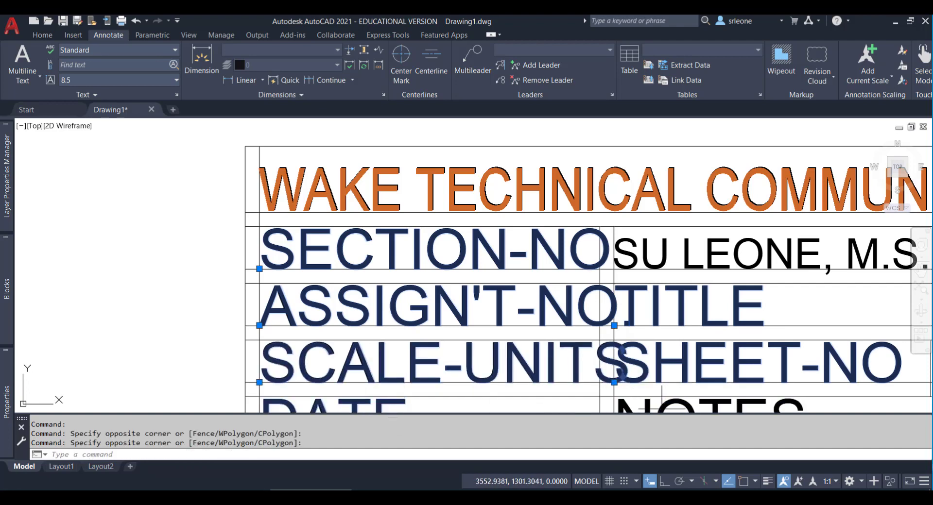
{"action": "left_click", "coordinate": [668, 407]}
{"action": "left_click", "coordinate": [666, 401]}
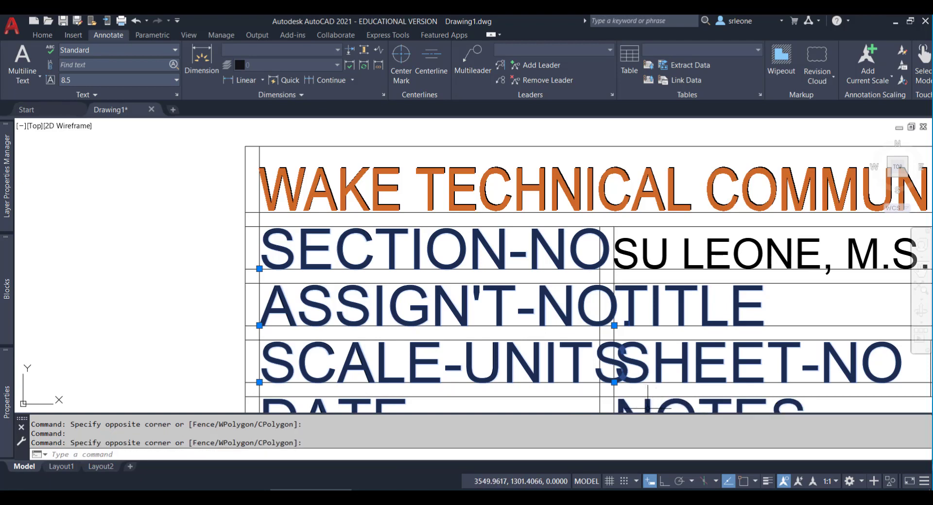
{"action": "left_click", "coordinate": [647, 408]}
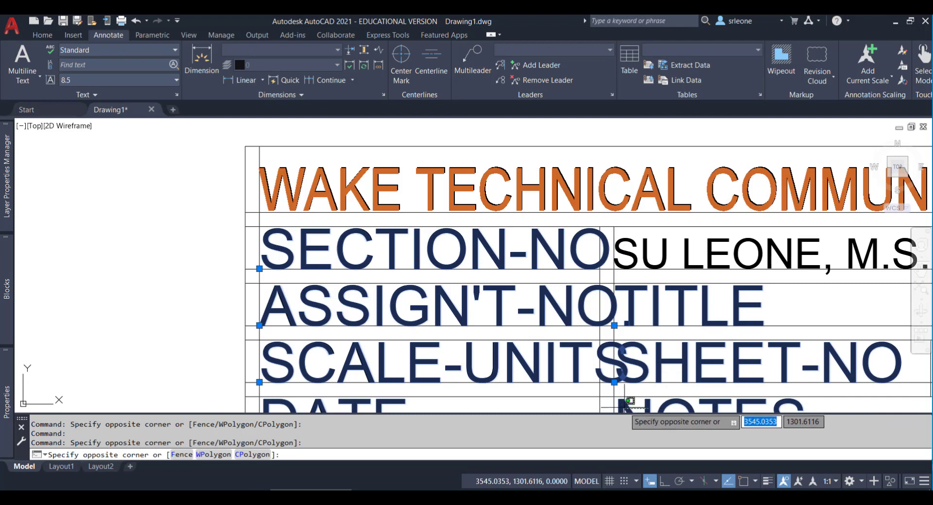
{"action": "left_click", "coordinate": [630, 402]}
{"action": "scroll", "coordinate": [724, 359], "scroll_direction": "down", "scroll_amount": 6}
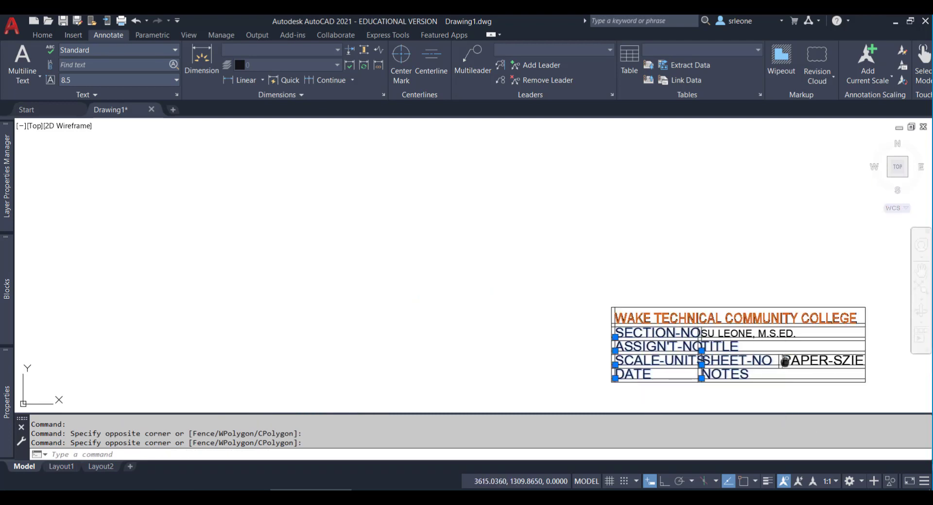
{"action": "middle_click_drag", "start_coordinate": [784, 362], "coordinate": [650, 351]}
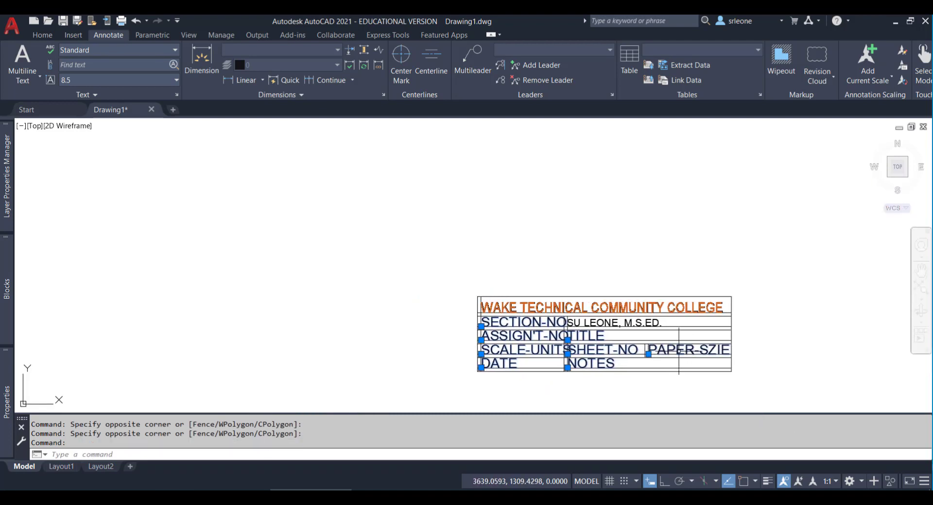
{"action": "key", "text": "Delete"}
{"action": "scroll", "coordinate": [536, 319], "scroll_direction": "up", "scroll_amount": 5}
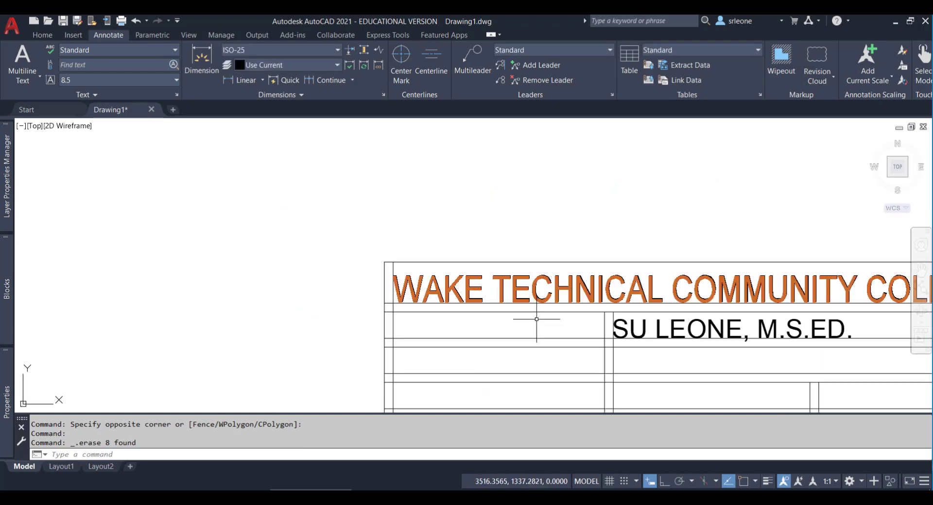
{"action": "scroll", "coordinate": [537, 320], "scroll_direction": "down", "scroll_amount": 2}
{"action": "middle_click_drag", "start_coordinate": [537, 318], "coordinate": [549, 239]}
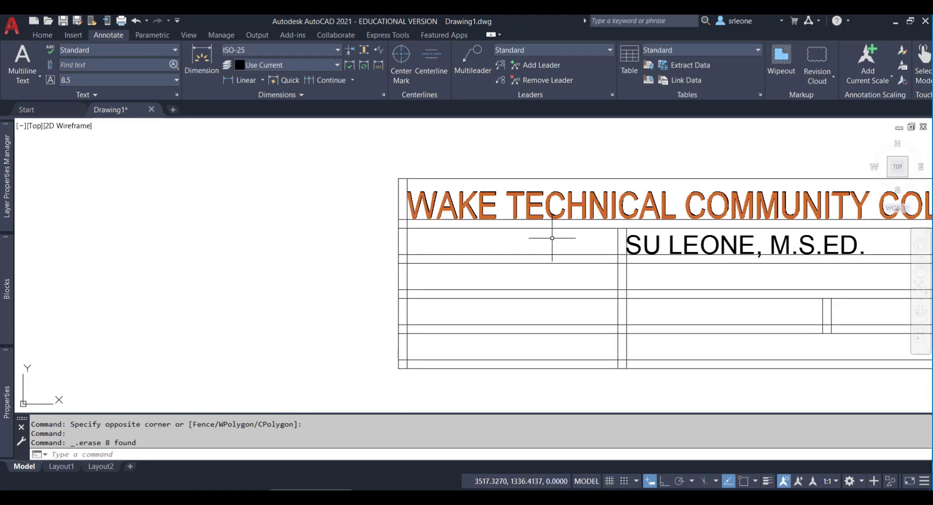
{"action": "key", "text": "ctrl+s"}
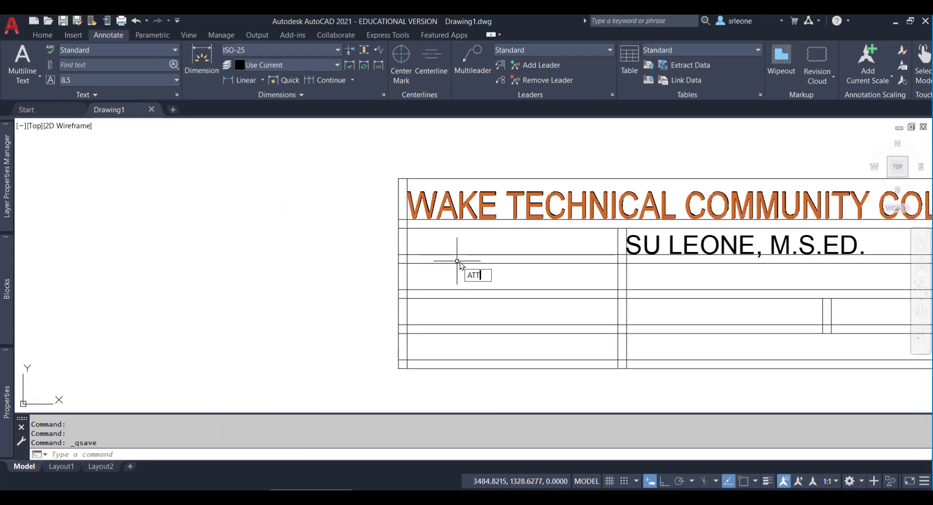
Start an attribute definition with tag "SECTION-NO", prompt "ENTER COURSE WITH SECTION NUMBER" and default "CEG 151-4137".
{"action": "type", "text": "ATT"}
{"action": "key", "text": "Return"}
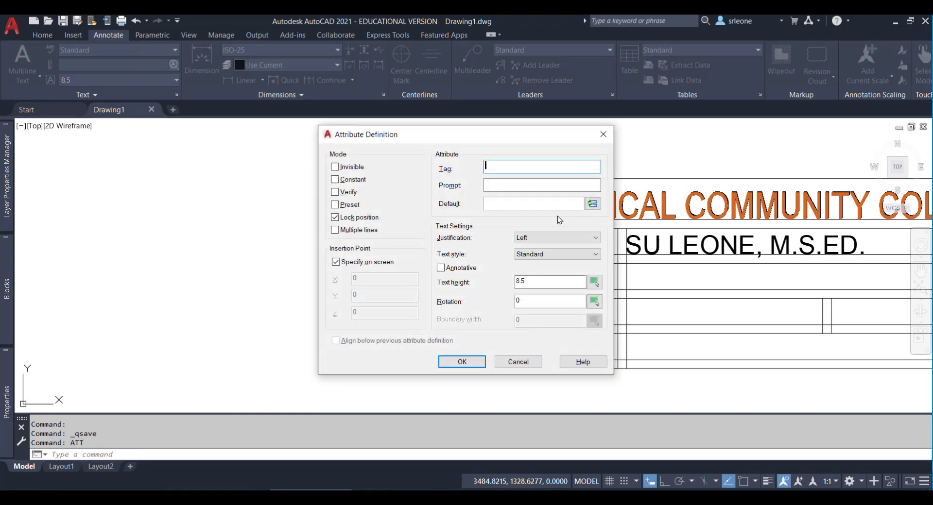
{"action": "type", "text": "SECTION-NO"}
{"action": "key", "text": "Tab"}
{"action": "type", "text": "ENTER "}
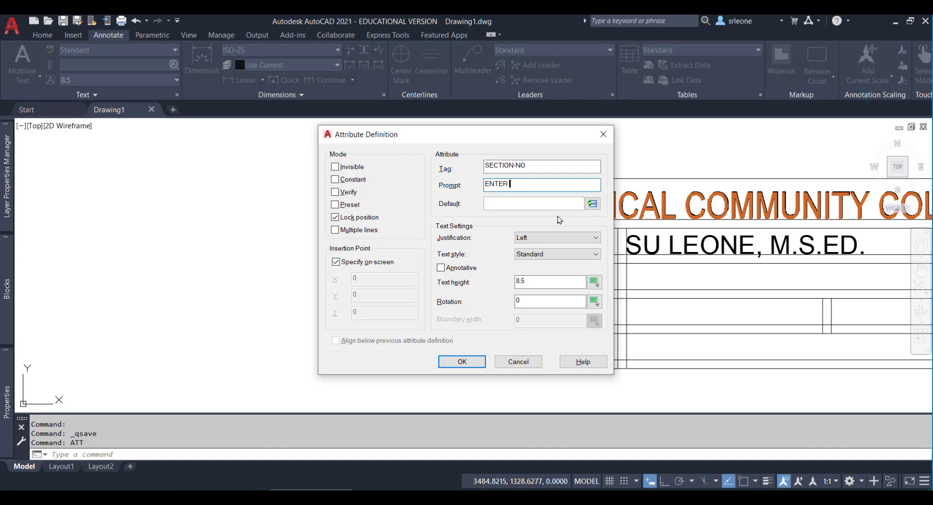
{"action": "type", "text": "COURSE WITH SECTION NUMBE"}
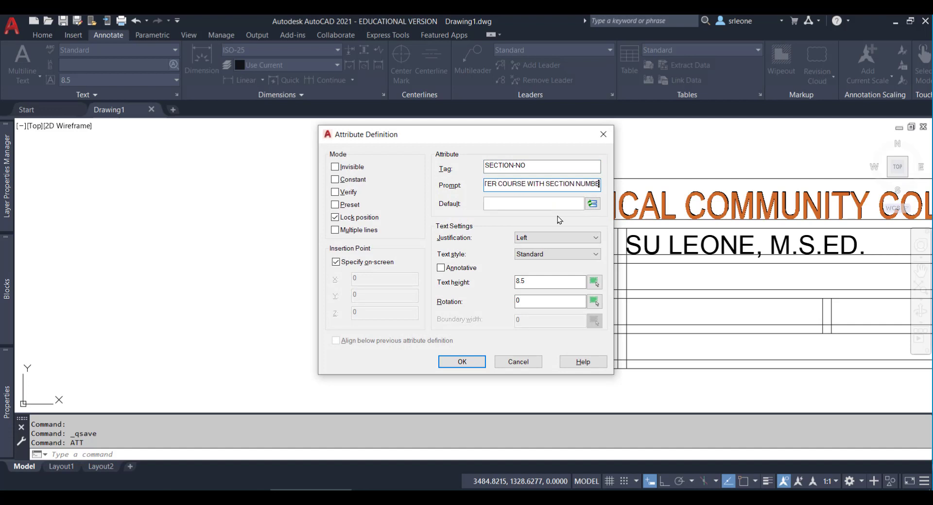
{"action": "type", "text": "R"}
{"action": "key", "text": "Tab"}
{"action": "type", "text": "CEG 151-"}
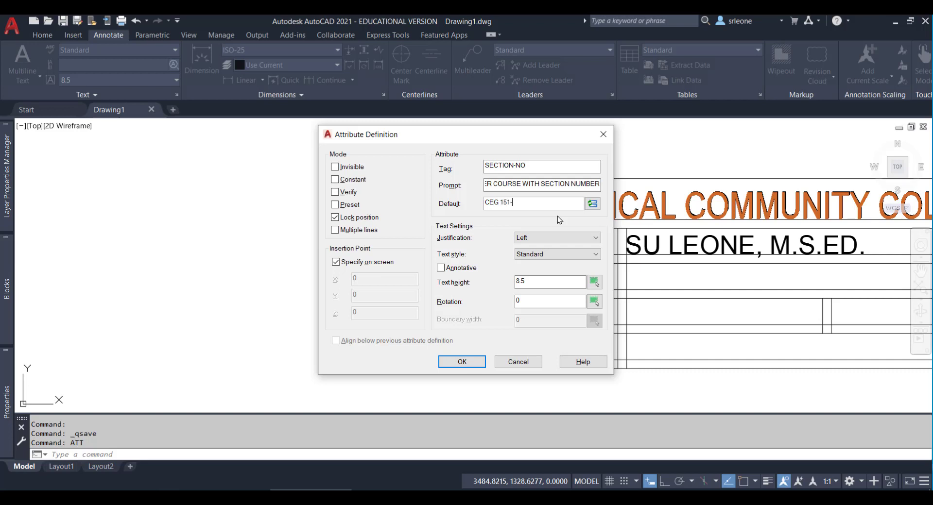
{"action": "type", "text": "4137"}
Set the attribute's text height to 6.3 and place it, with object snap on, at the guide-line intersection in the second row's first cell.
{"action": "double_click", "coordinate": [548, 280]}
{"action": "type", "text": "6.3"}
{"action": "left_click", "coordinate": [467, 363]}
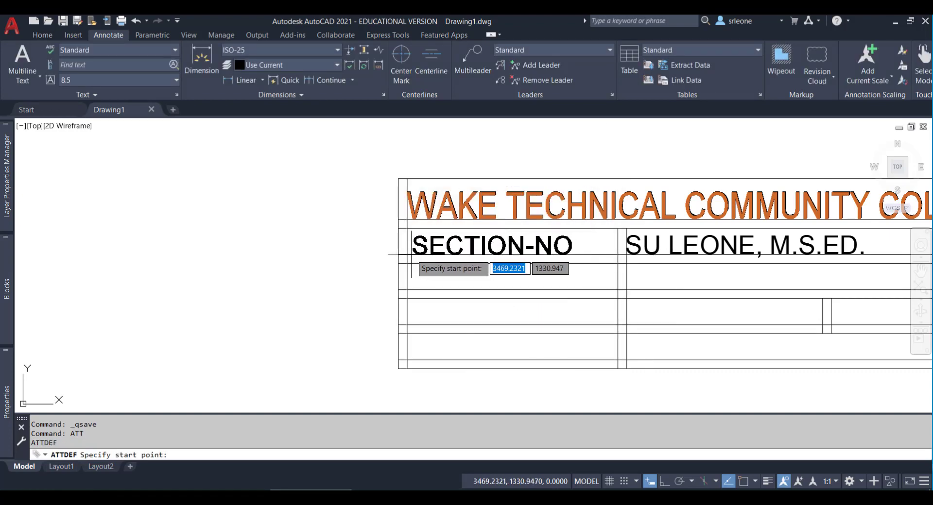
{"action": "key", "text": "F3"}
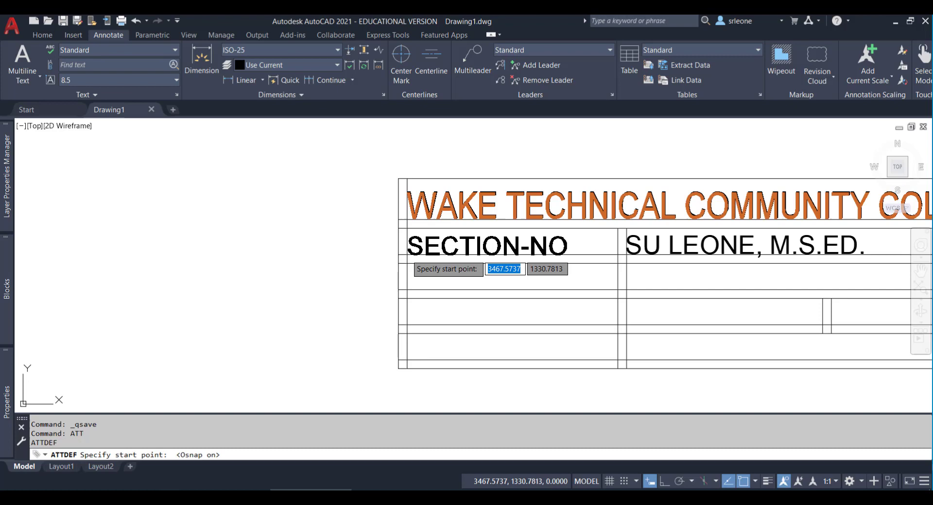
{"action": "left_click", "coordinate": [407, 255]}
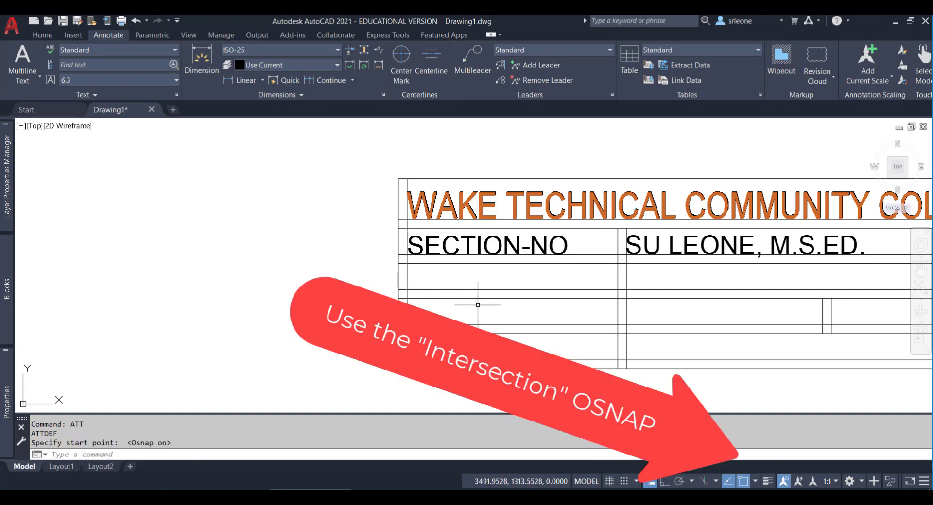
Define the ASMT-INFO attribute with prompt "ENTER THE DRAWING & CHAPTER NUMBERS." and default "D01 CH 23.4", placed at the guide-line intersection below SECTION-NO.
{"action": "key", "text": "Return"}
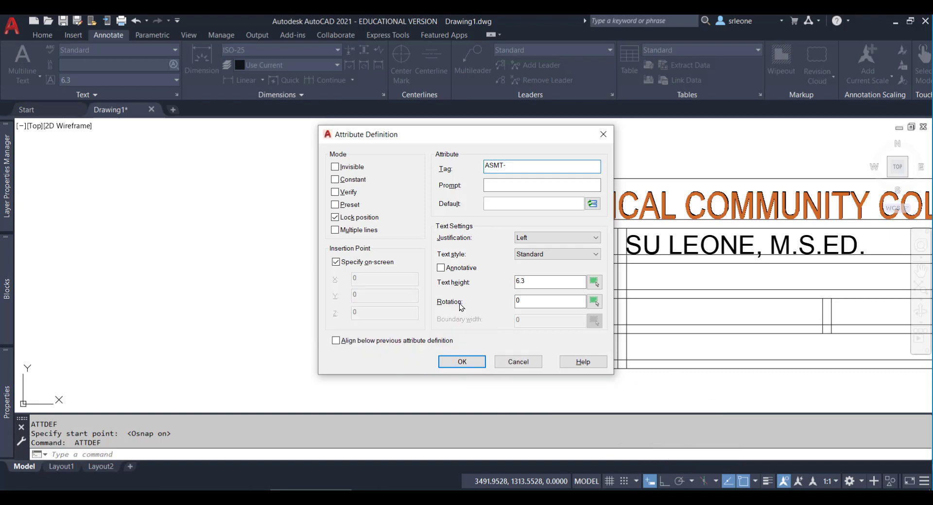
{"action": "key", "text": "Tab"}
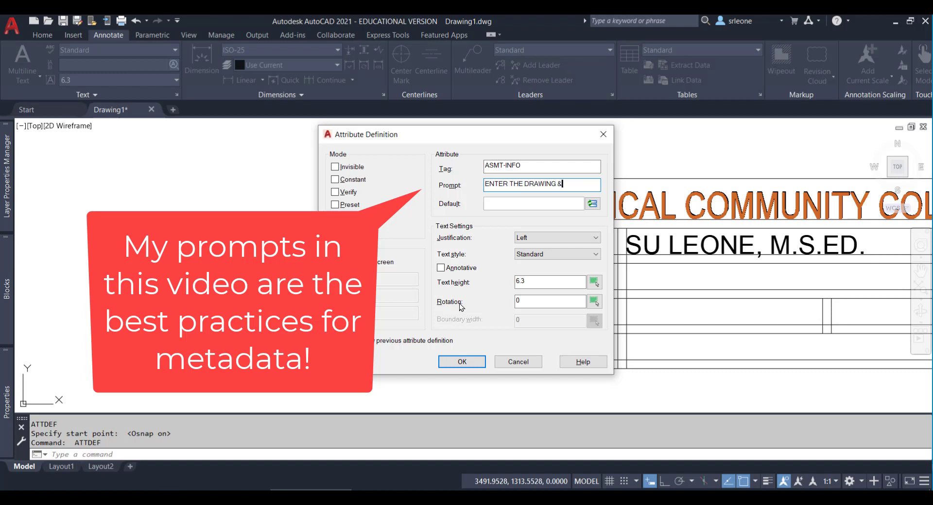
{"action": "type", "text": "N"}
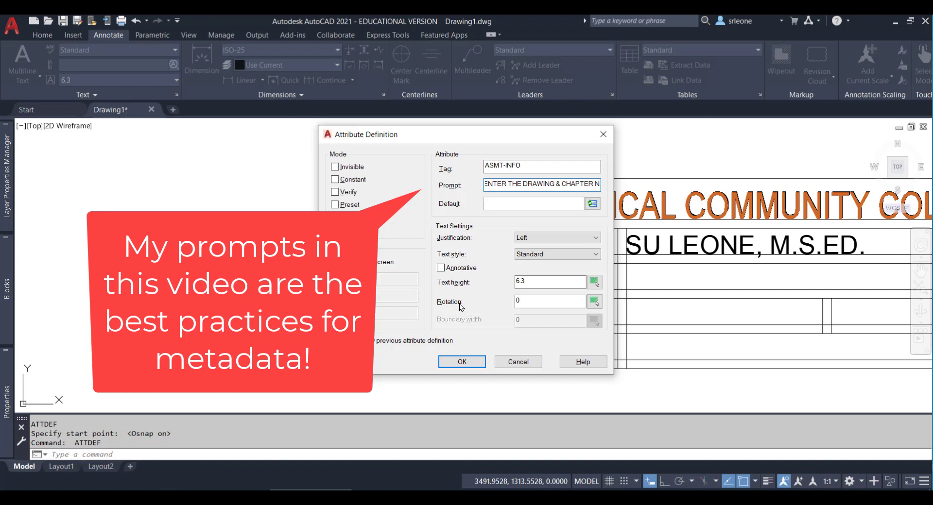
{"action": "type", "text": "UMBERS."}
{"action": "key", "text": "Tab"}
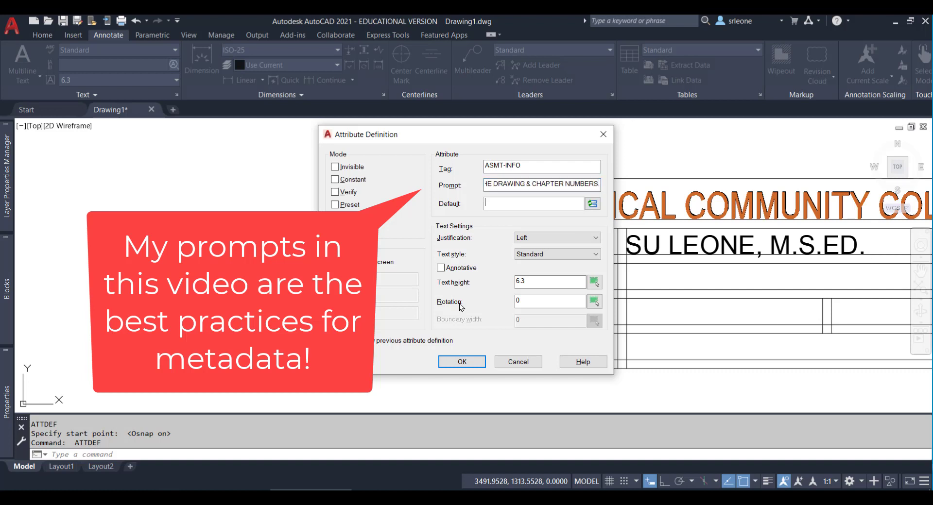
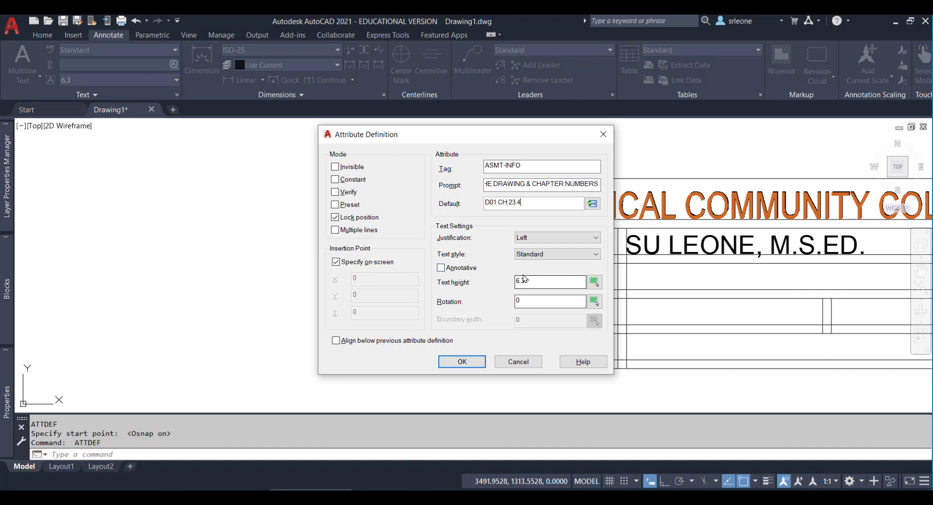
{"action": "left_click", "coordinate": [474, 362]}
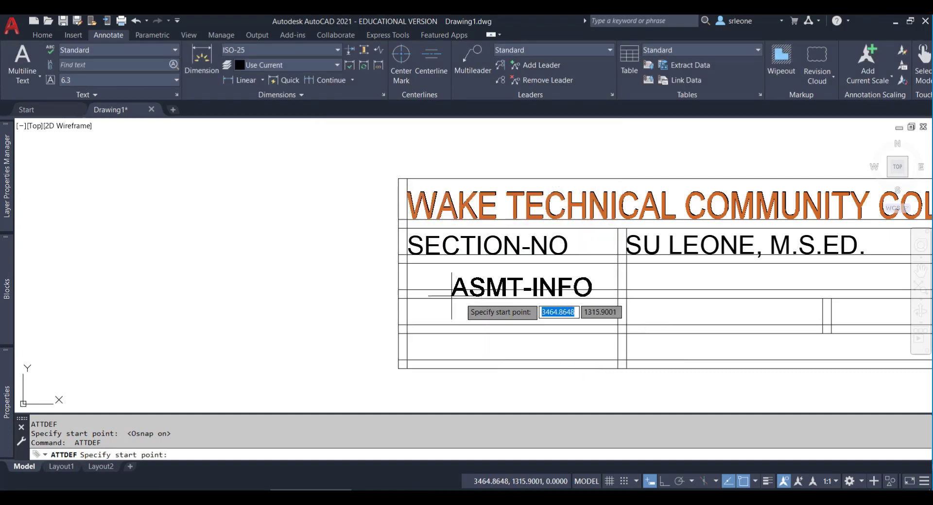
{"action": "left_click", "coordinate": [408, 290]}
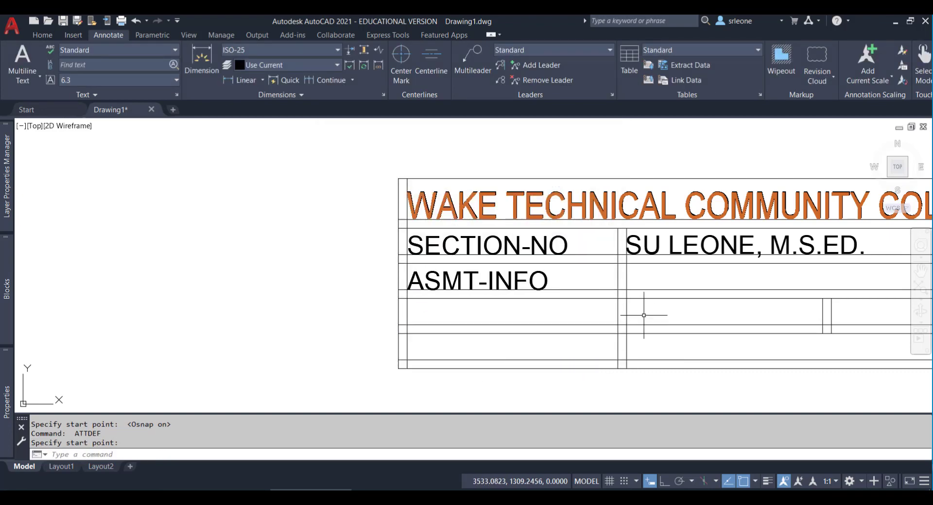
Define the TITLE attribute with prompt "ENTER A TITLE THAT DESCRIBES THE CONTENTS." and default "TROY RIVER VALLEY", placed in the cell beside ASMT-INFO.
{"action": "key", "text": "Return"}
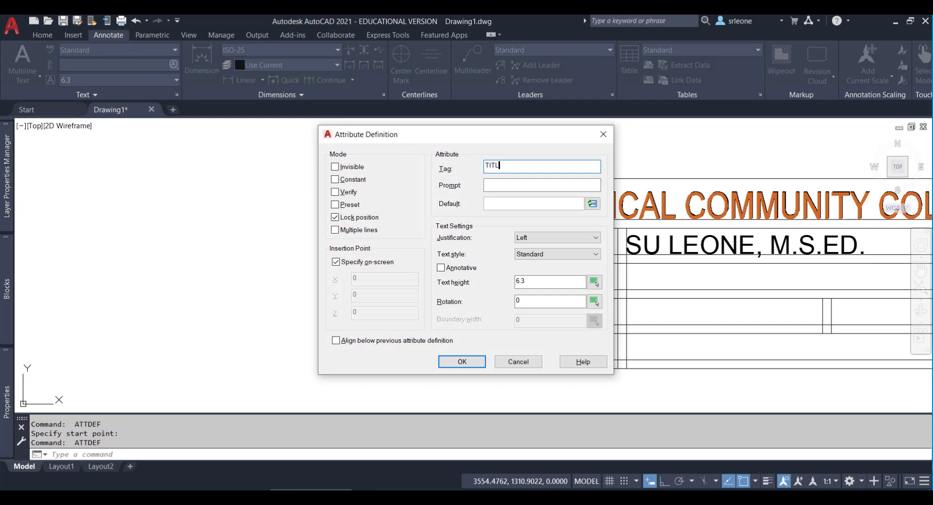
{"action": "key", "text": "Tab"}
{"action": "type", "text": "E"}
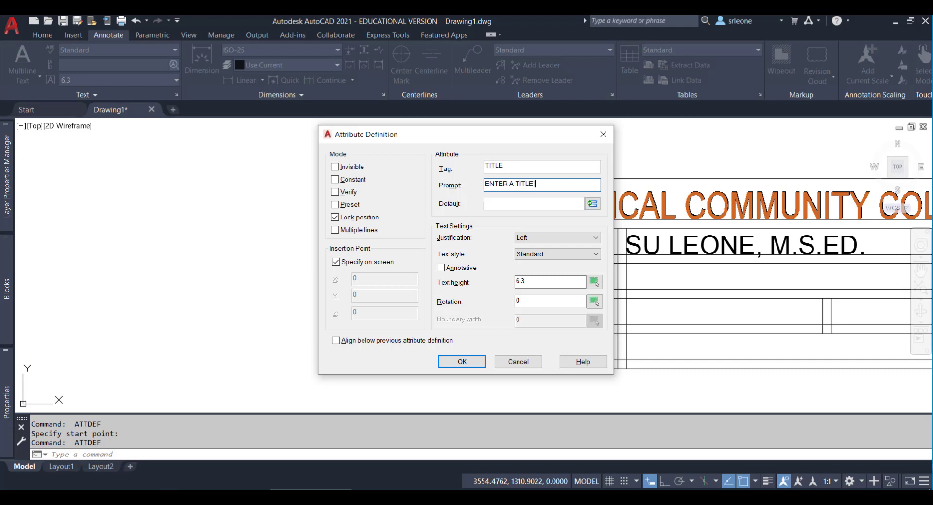
{"action": "type", "text": "IBES THE CONTENTS"}
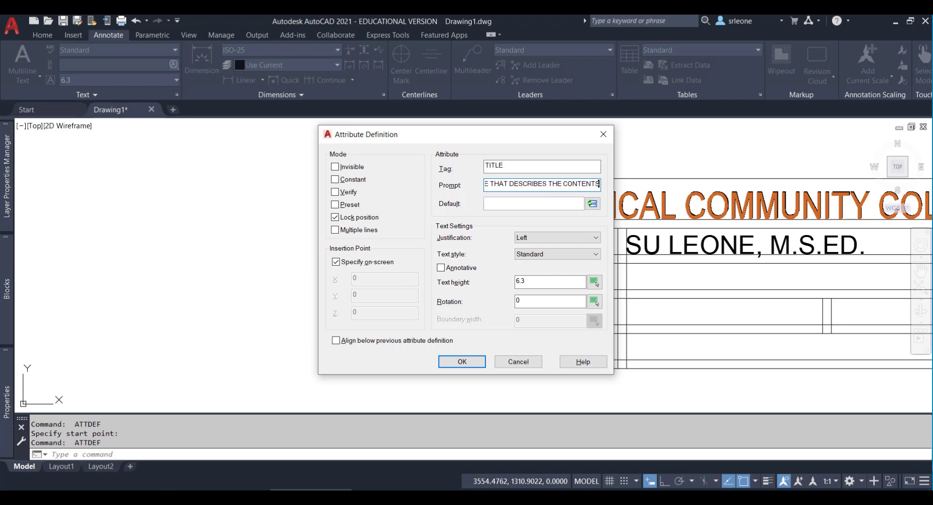
{"action": "type", "text": "."}
{"action": "key", "text": "Tab"}
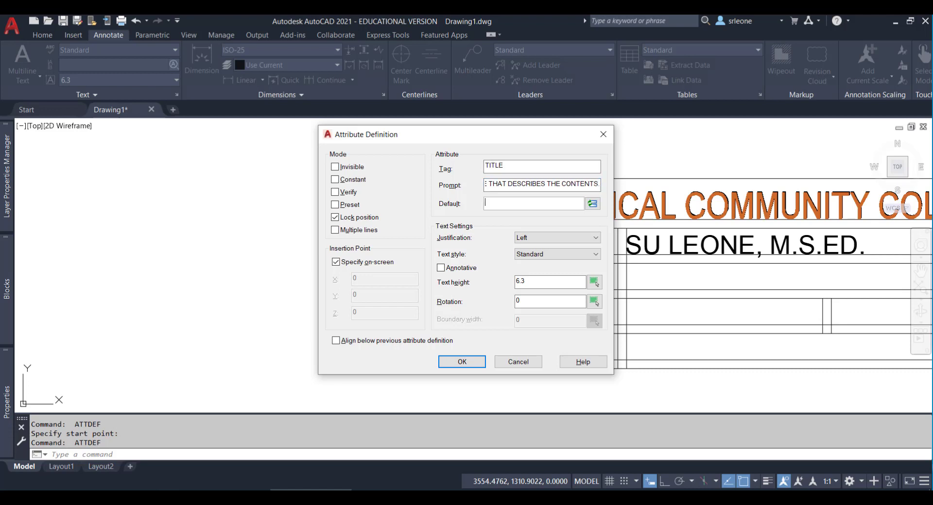
{"action": "type", "text": "TROY RIVER VALLEY"}
{"action": "left_click", "coordinate": [462, 362]}
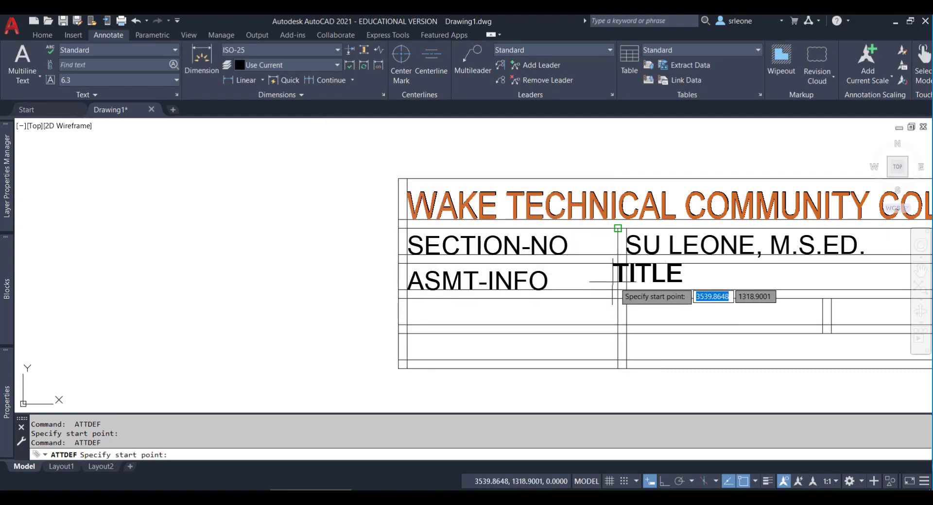
{"action": "left_click", "coordinate": [627, 290]}
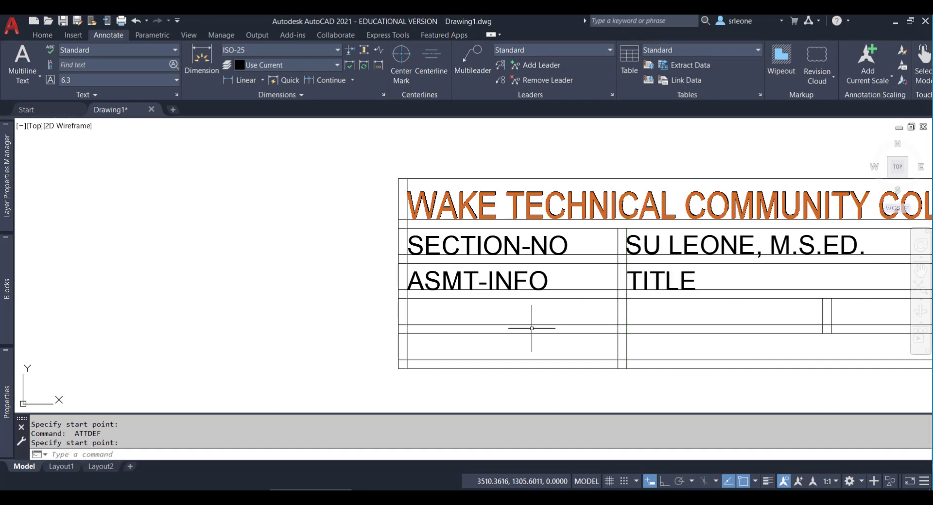
Start an attribute definition with tag "SHEET-NO", prompt "ENTER THE CURRENT PAGE NUMBER AND TOTAL OF SHEET SET" and default "SHEET 1 OF #".
{"action": "key", "text": "Return"}
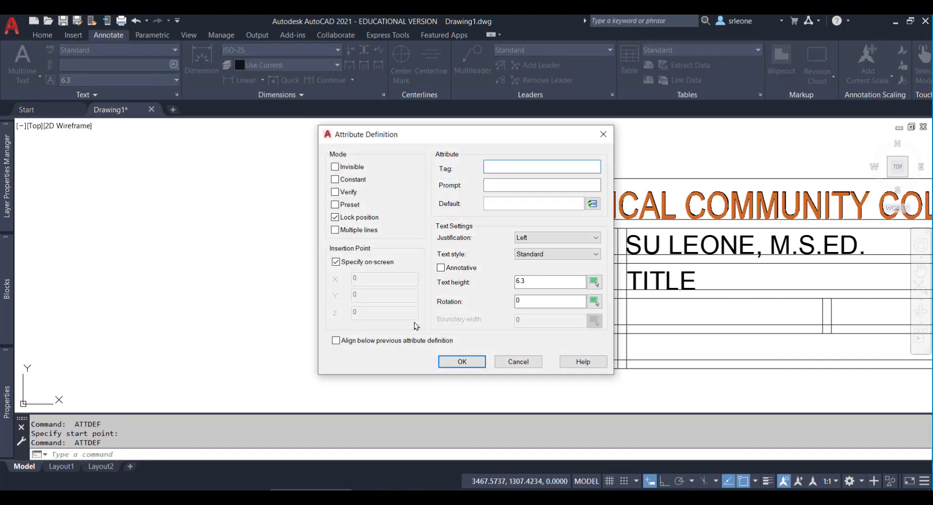
{"action": "type", "text": "SHEET-NO"}
{"action": "key", "text": "Tab"}
{"action": "type", "text": "ENTER THE SHEE"}
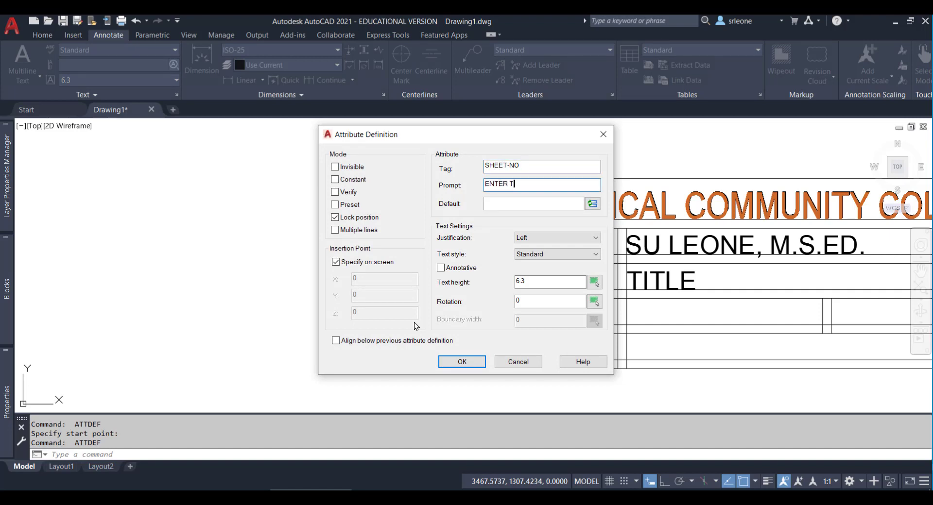
{"action": "key", "text": "BackSpace"}
{"action": "key", "text": "BackSpace"}
{"action": "key", "text": "BackSpace"}
{"action": "key", "text": "BackSpace"}
{"action": "type", "text": "CURRE"}
{"action": "type", "text": "NT AND"}
{"action": "key", "text": "BackSpace"}
{"action": "key", "text": "BackSpace"}
{"action": "key", "text": "BackSpace"}
{"action": "type", "text": "PAGE NUMBE"}
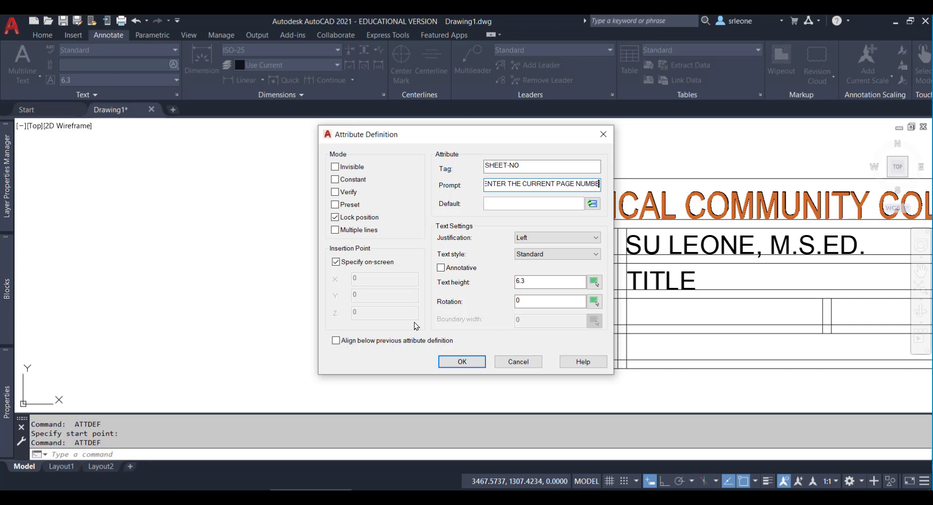
{"action": "type", "text": "R"}
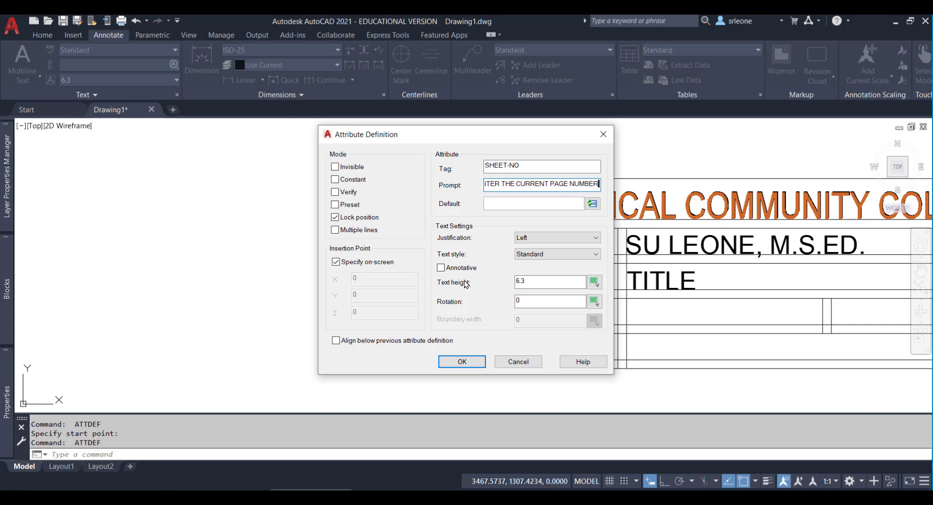
{"action": "type", "text": "  AND TOTAL"}
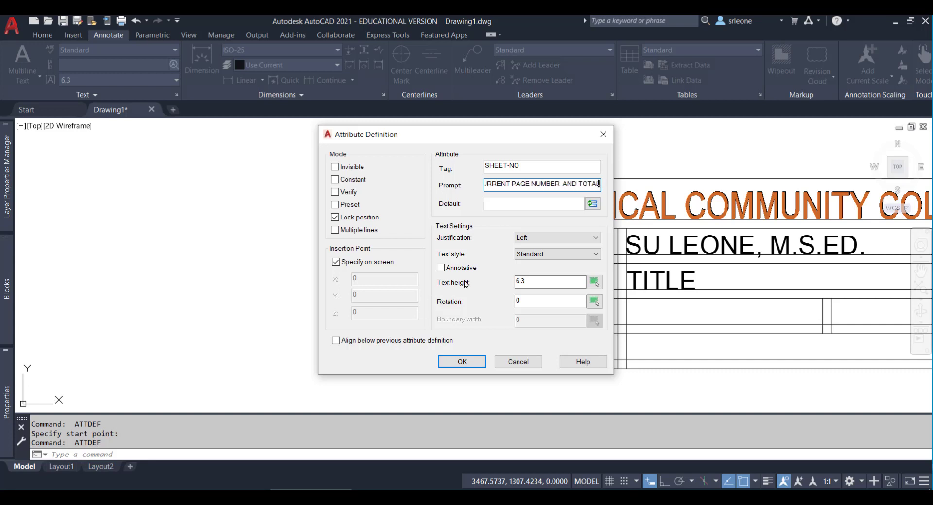
{"action": "type", "text": " OF SHEET"}
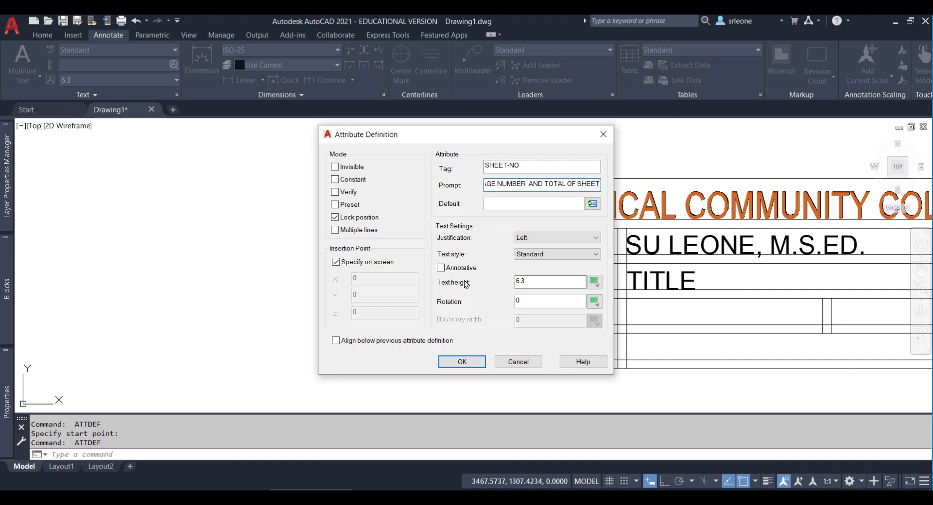
{"action": "type", "text": " SETSHEET 1 OF #"}
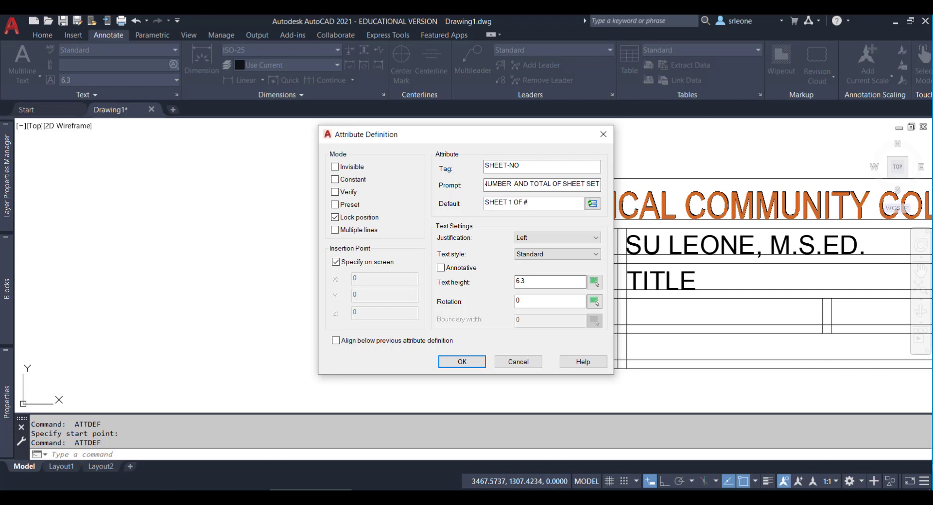
Change the attribute's default to "SHEET # OF #" and place SHEET-NO at the guide-line intersection in the cell below TITLE.
{"action": "left_click", "coordinate": [511, 203]}
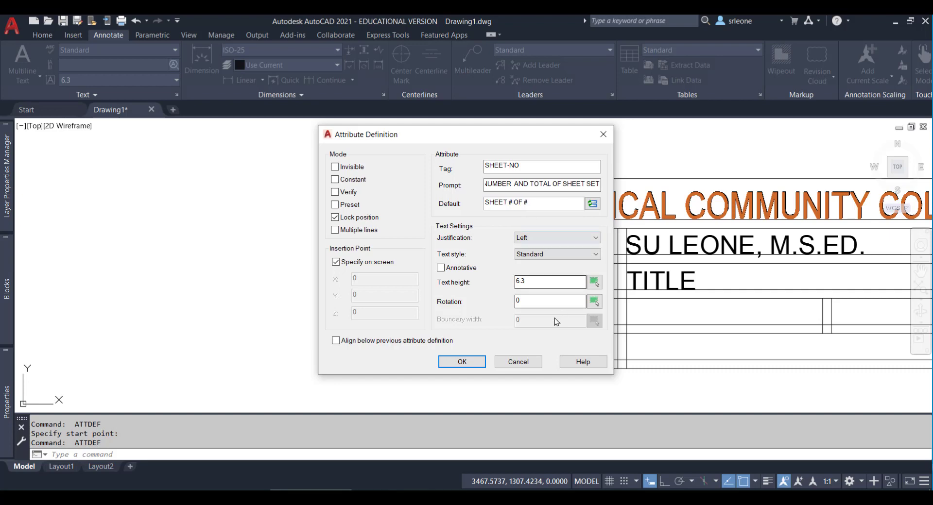
{"action": "left_click", "coordinate": [461, 362]}
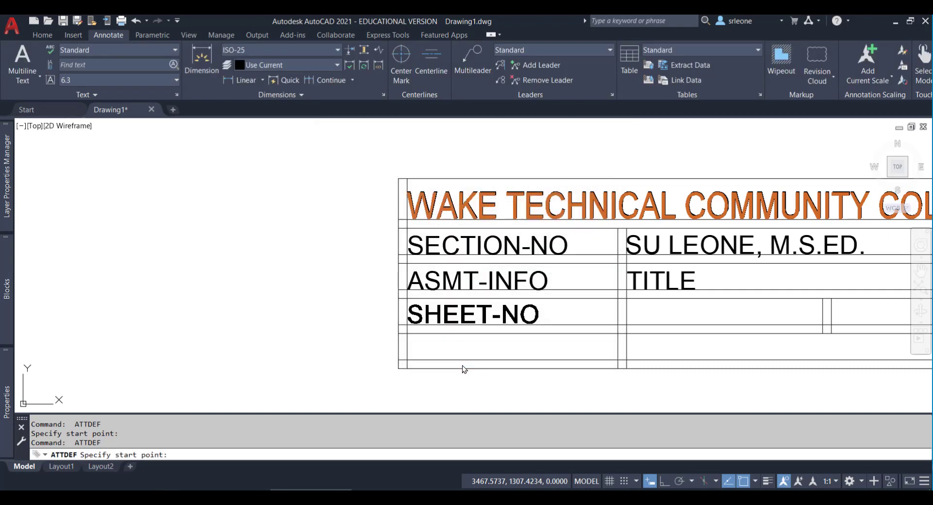
{"action": "left_click", "coordinate": [626, 324]}
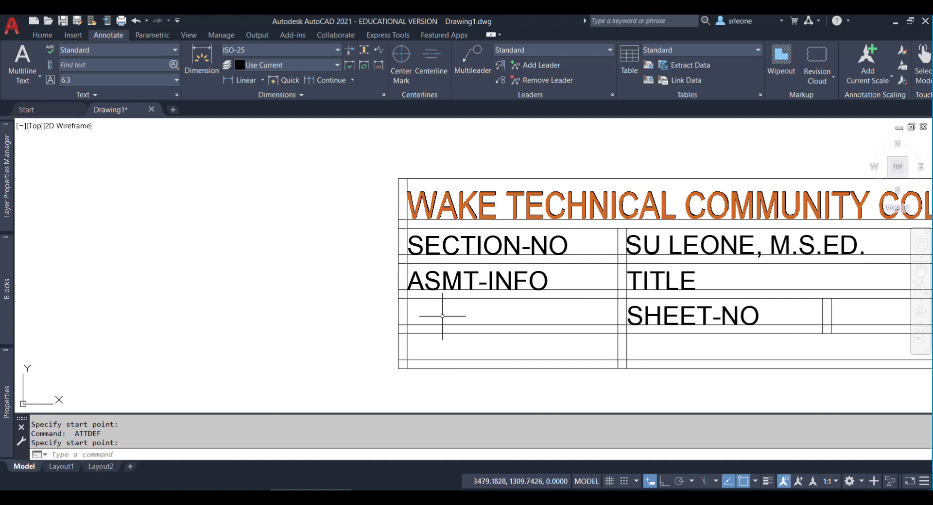
Define the SCALE-UNITS attribute with prompt 'ENTER "ER" OR THE "RF" SCALE STATEMENT.' and default 'Ex: 1" = 80 FT, 1:600 INCHES', placed below ASMT-INFO.
{"action": "key", "text": "alt+Tab"}
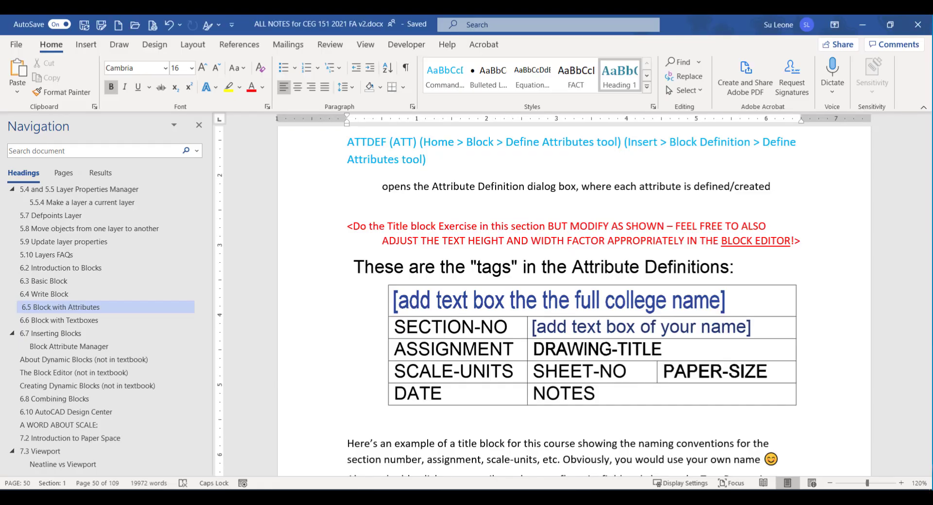
{"action": "left_click", "coordinate": [862, 25]}
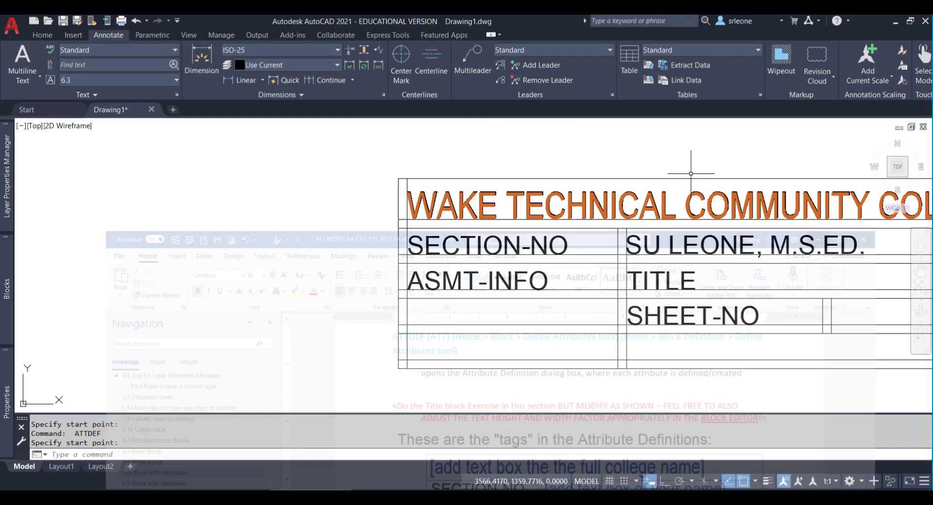
{"action": "key", "text": "Return"}
{"action": "type", "text": "SCALE-UNITS"}
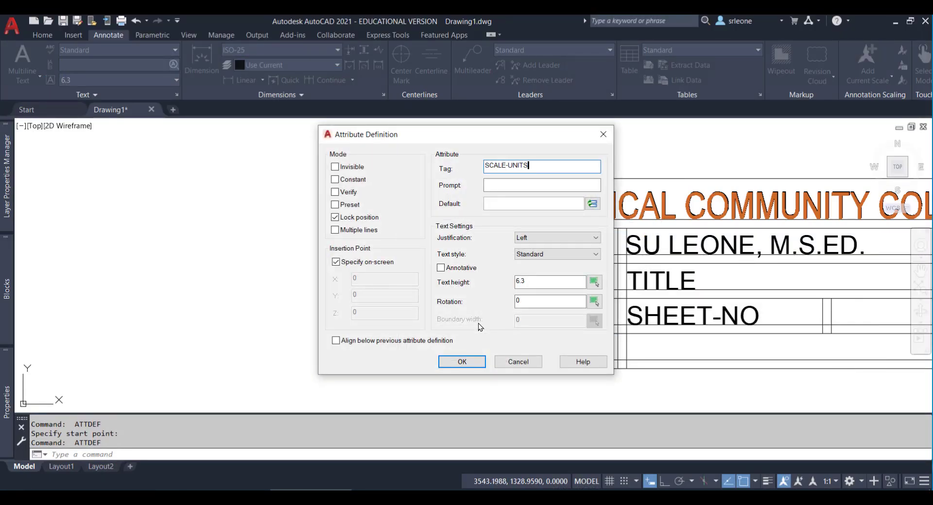
{"action": "key", "text": "Tab"}
{"action": "type", "text": "ENTER "}
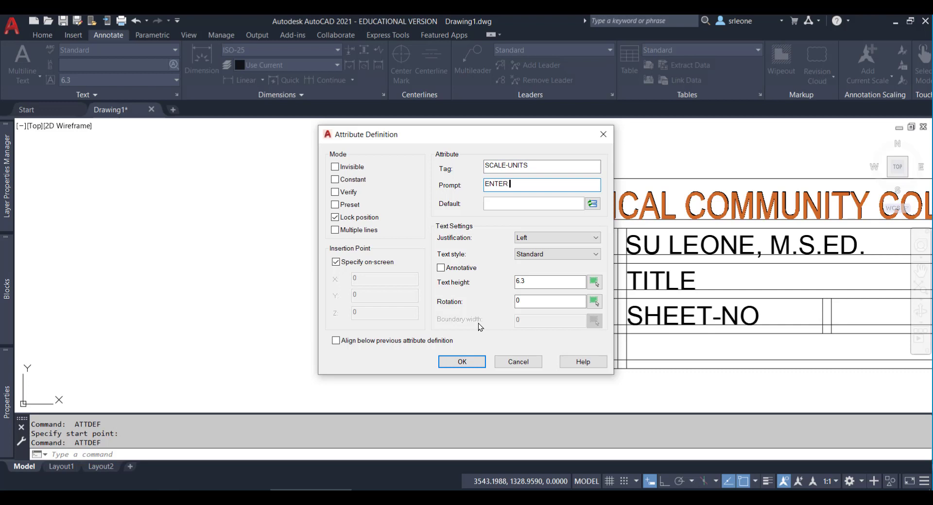
{"action": "type", "text": "\"ER\" OR THE \"RF\" SCALE STA"}
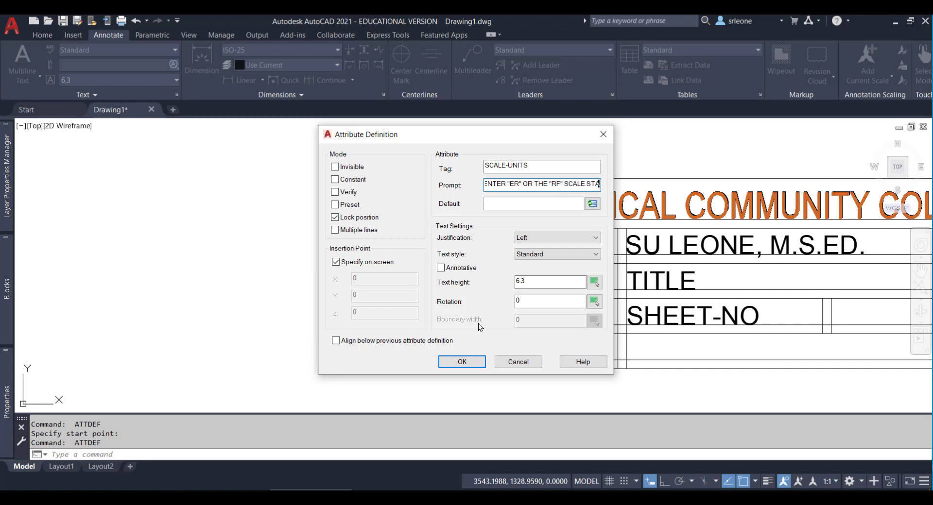
{"action": "type", "text": "TEMENT."}
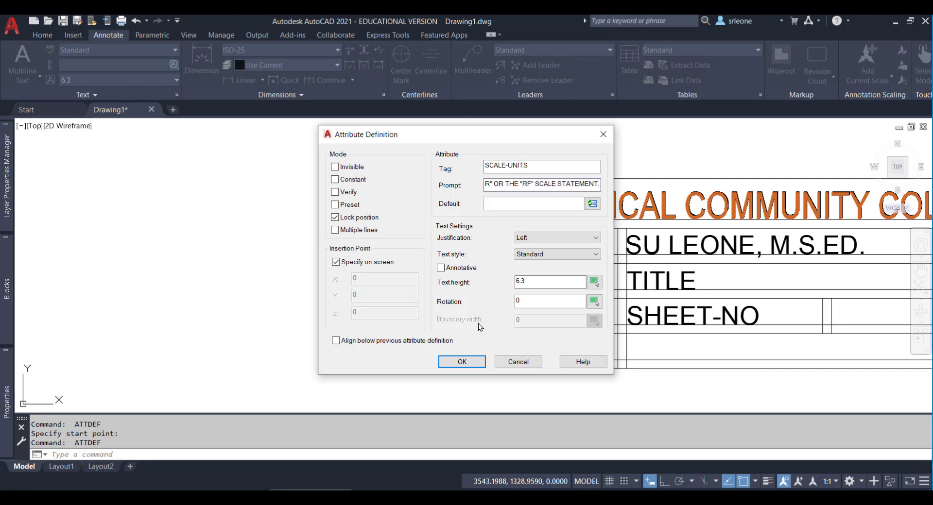
{"action": "type", "text": "Ex: 1\" = 80 FT, 1:600 INCHES"}
{"action": "double_click", "coordinate": [530, 281]}
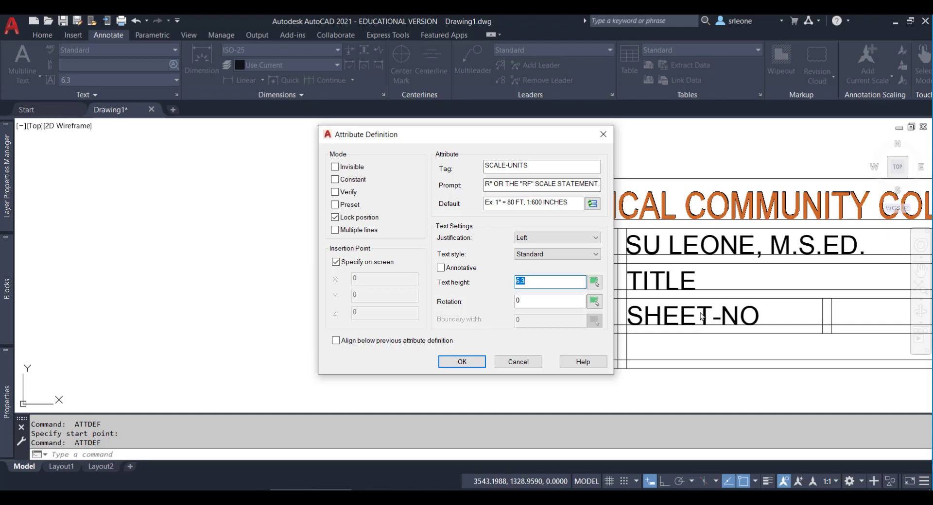
{"action": "left_click", "coordinate": [468, 365]}
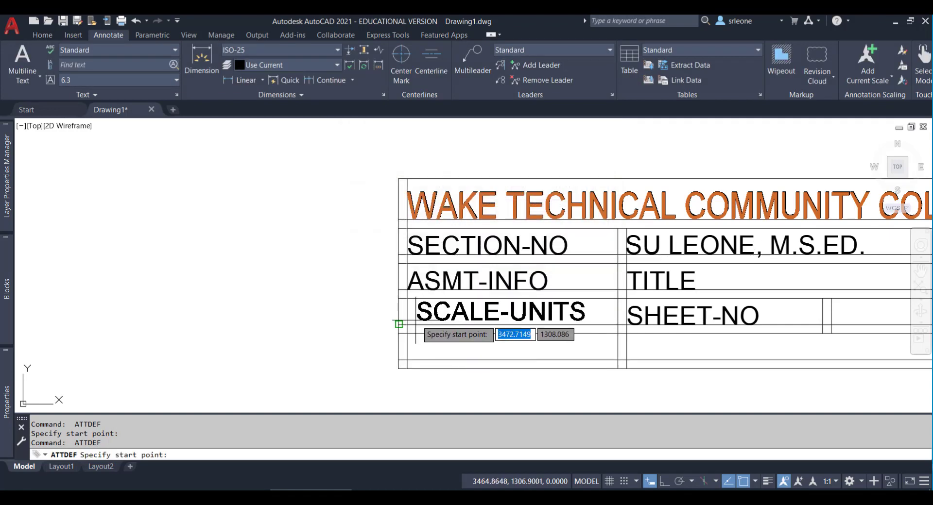
{"action": "left_click", "coordinate": [407, 325]}
Define the DATE attribute with prompt "ENTER THE DESIGN OR SURVEY DATE." and default "2021 OCT 26", placed at the guide-line intersection below SCALE-UNITS.
{"action": "key", "text": "Return"}
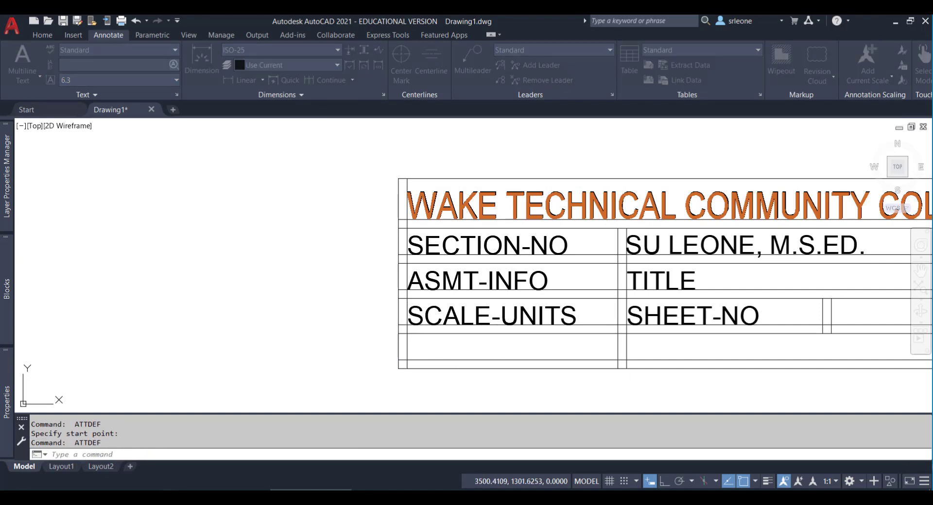
{"action": "type", "text": "DATE"}
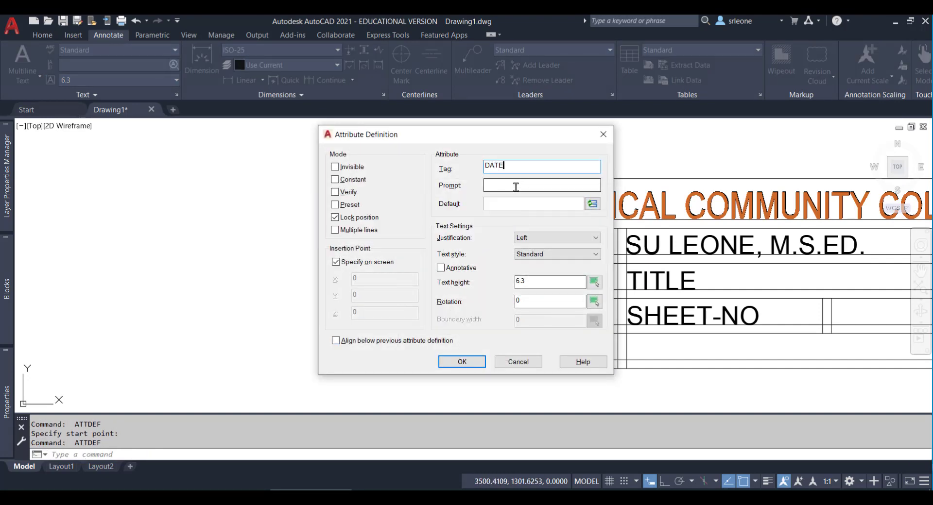
{"action": "key", "text": "Tab"}
{"action": "type", "text": "ENTER THE D"}
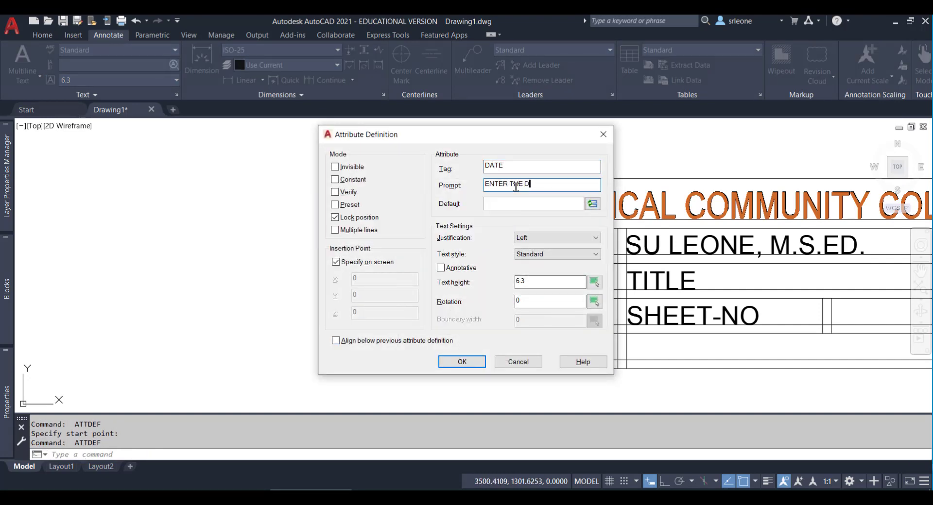
{"action": "type", "text": "ESIGN OR SURVEY DATE."}
{"action": "key", "text": "Tab"}
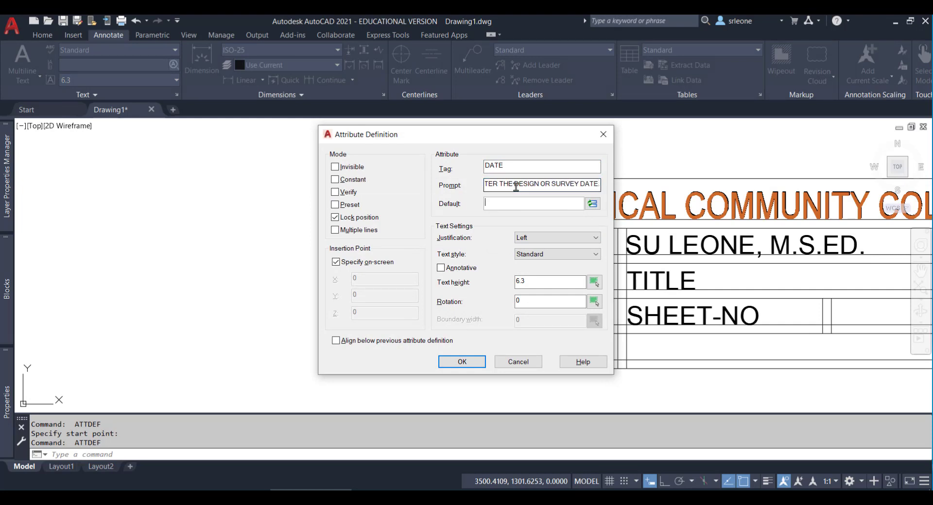
{"action": "type", "text": "2021 OCT 26"}
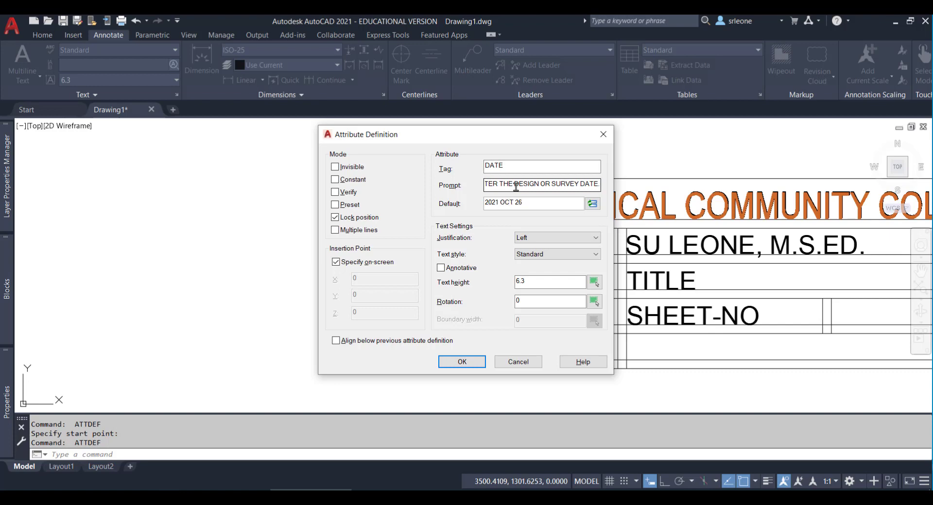
{"action": "left_click", "coordinate": [469, 362]}
{"action": "left_click", "coordinate": [407, 359]}
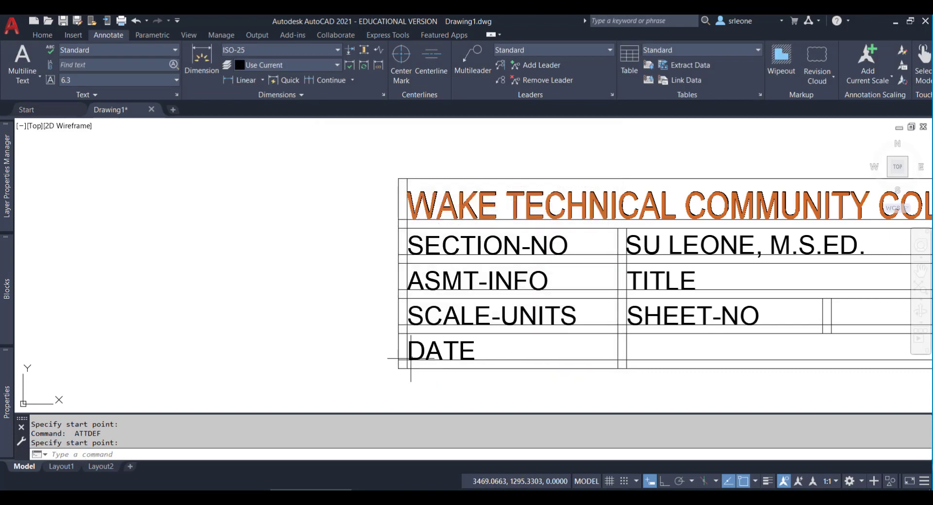
Start an attribute definition with tag "NOTES" and prompt "ENTER SHORT NOTES".
{"action": "key", "text": "Return"}
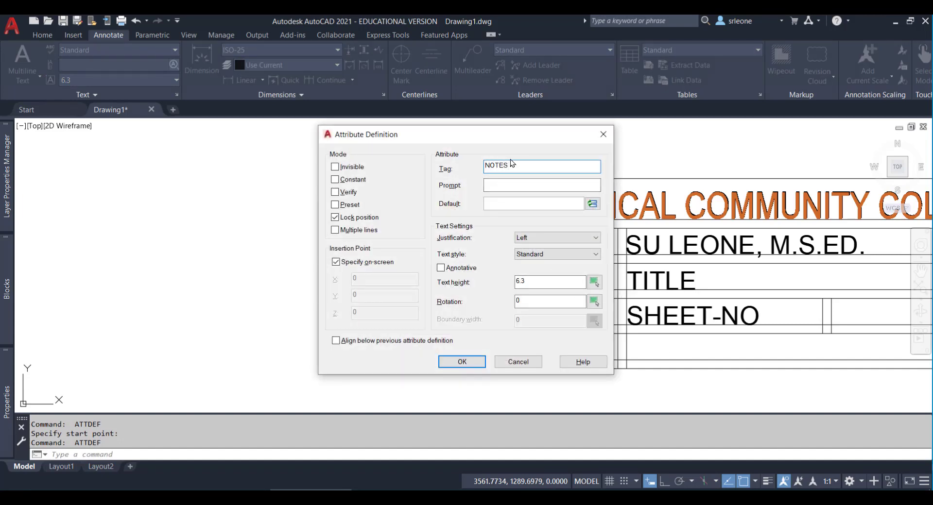
{"action": "key", "text": "Tab"}
{"action": "type", "text": "ENTER ANY NEEDED"}
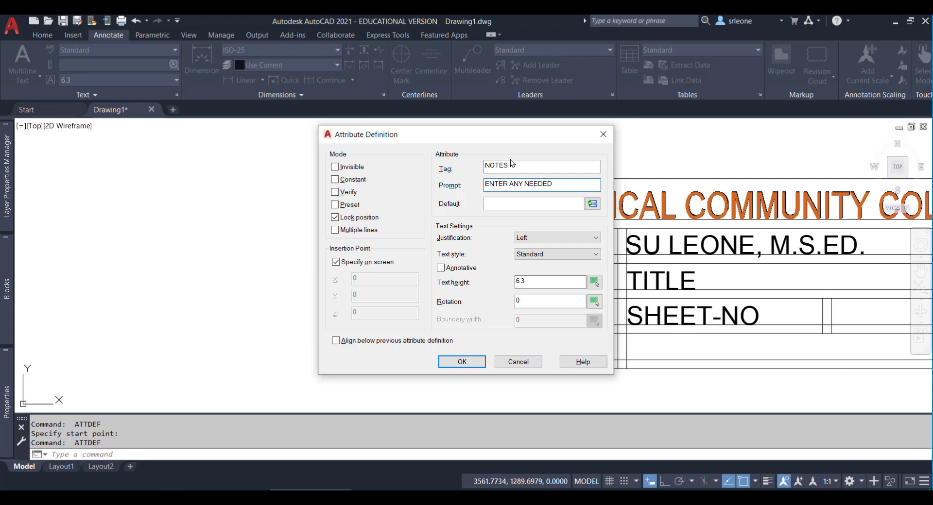
{"action": "key", "text": "BackSpace"}
{"action": "key", "text": "BackSpace"}
{"action": "key", "text": "BackSpace"}
{"action": "key", "text": "BackSpace"}
{"action": "key", "text": "BackSpace"}
{"action": "key", "text": "BackSpace"}
{"action": "key", "text": "BackSpace"}
{"action": "key", "text": "BackSpace"}
{"action": "key", "text": "BackSpace"}
{"action": "key", "text": "BackSpace"}
{"action": "type", "text": "SHORT NOTES"}
Give the NOTES attribute the default "ERASE THIS IF NO NOTES" and place it at the guide-line intersection in the cell below SHEET-NO.
{"action": "key", "text": "Tab"}
{"action": "type", "text": "ERASE THIS "}
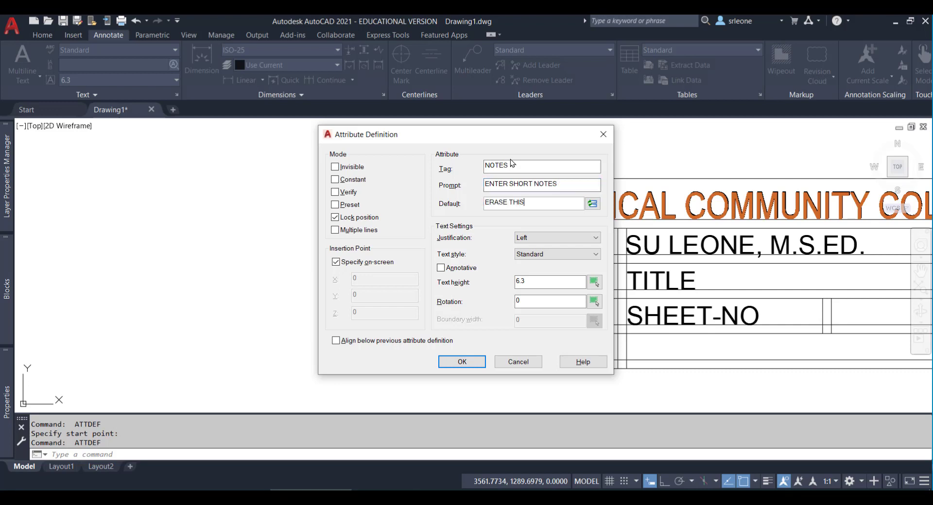
{"action": "type", "text": "IF NO NOTES"}
{"action": "left_click", "coordinate": [476, 361]}
{"action": "left_click", "coordinate": [626, 360]}
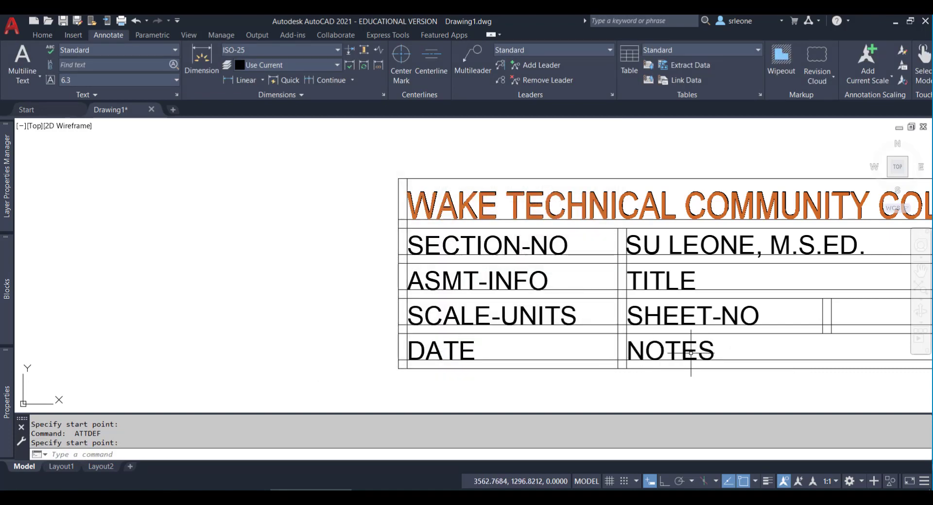
Start an attribute definition with tag "PAPER-SIZE" and prompt "ENTER THE CORRECT PAPER SIZE/GUTTER SETTING".
{"action": "mouse_move", "coordinate": [792, 347]}
{"action": "middle_mouse_down"}
{"action": "mouse_move", "coordinate": [566, 329]}
{"action": "mouse_move", "coordinate": [542, 317]}
{"action": "middle_mouse_up"}
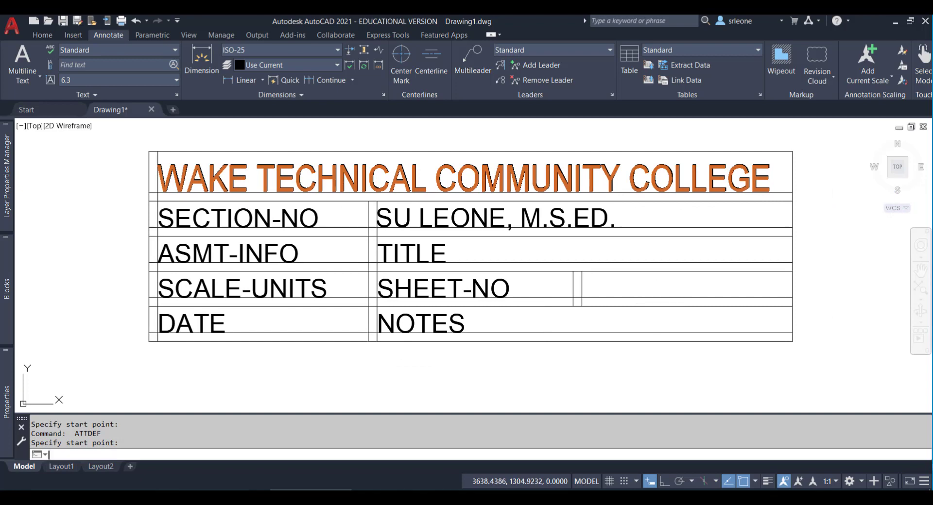
{"action": "key", "text": "Return"}
{"action": "type", "text": "PA"}
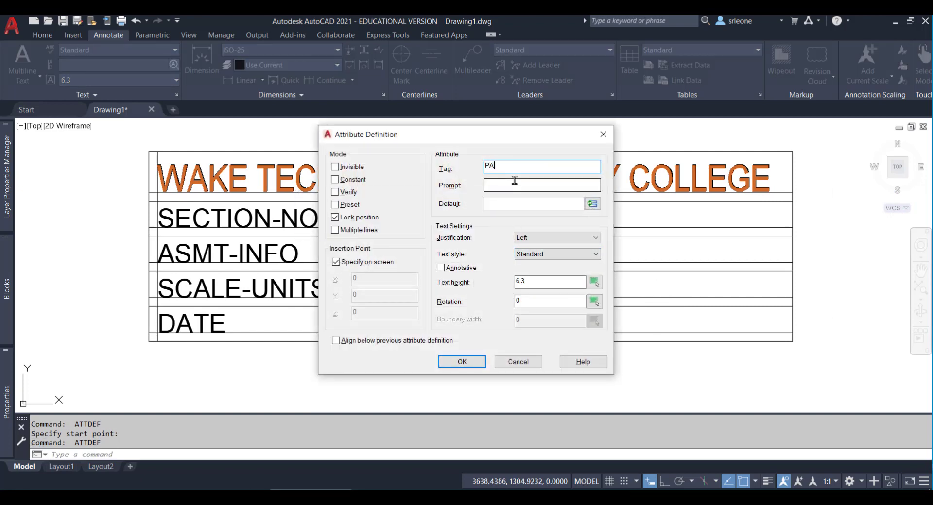
{"action": "type", "text": "PER-SIZE"}
{"action": "left_click", "coordinate": [514, 181]}
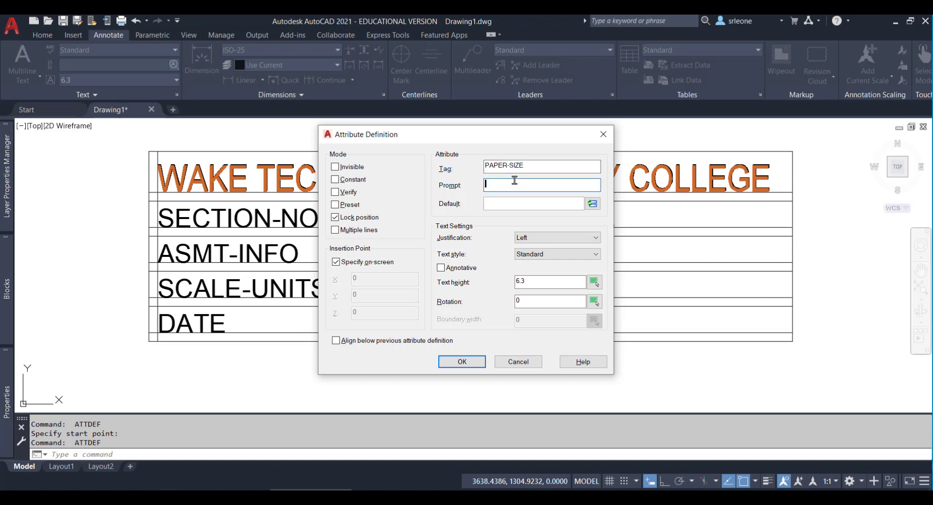
{"action": "type", "text": "ENTER THE"}
{"action": "type", "text": " CORRECT"}
{"action": "type", "text": " PAGE SIZ"}
{"action": "key", "text": "BackSpace"}
{"action": "key", "text": "BackSpace"}
{"action": "key", "text": "BackSpace"}
{"action": "key", "text": "BackSpace"}
{"action": "key", "text": "BackSpace"}
{"action": "key", "text": "BackSpace"}
{"action": "type", "text": "PER SIZE/GU"}
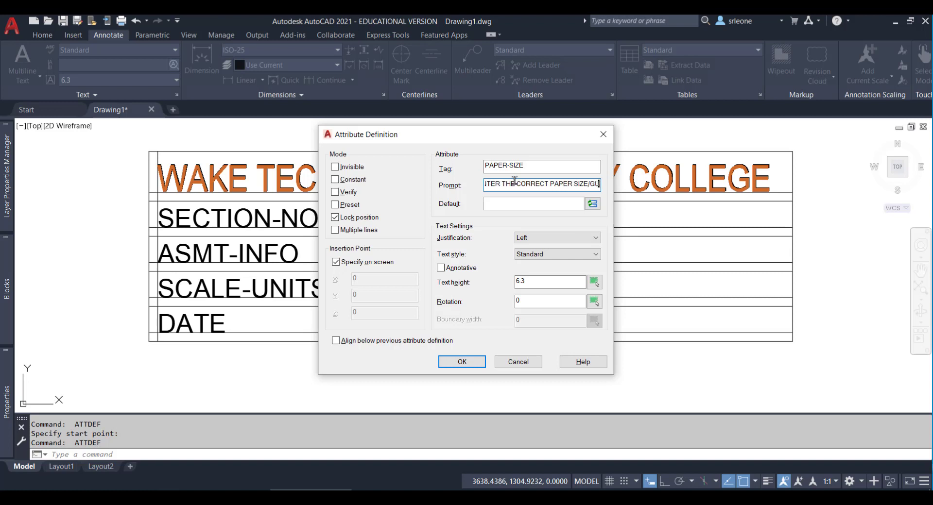
{"action": "type", "text": "TTER SETTING"}
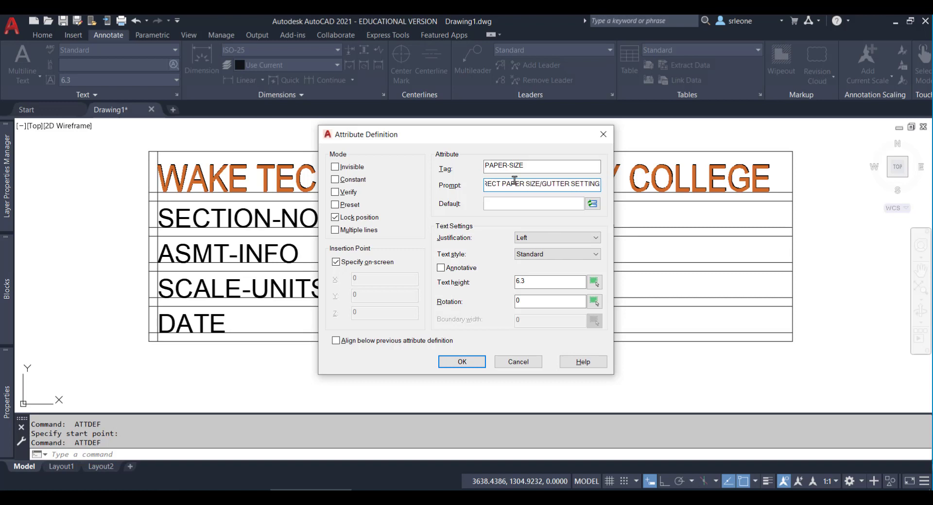
Give the PAPER-SIZE attribute the default "ANSI A 11 x 8.5" and place it at the guide-line intersection in the empty cell beside SHEET-NO.
{"action": "key", "text": "Tab"}
{"action": "type", "text": "ANSI"}
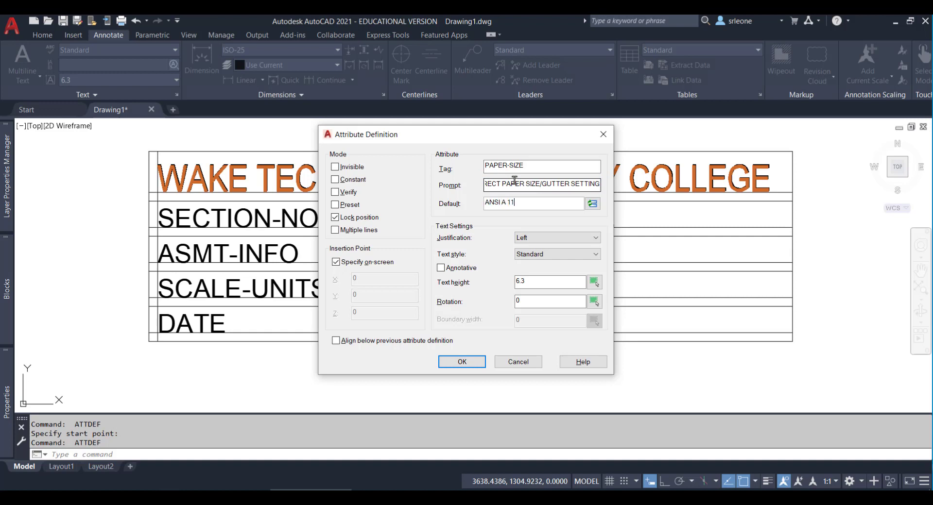
{"action": "type", "text": " A 11 x 8.5"}
{"action": "left_click", "coordinate": [467, 362]}
{"action": "left_click", "coordinate": [581, 298]}
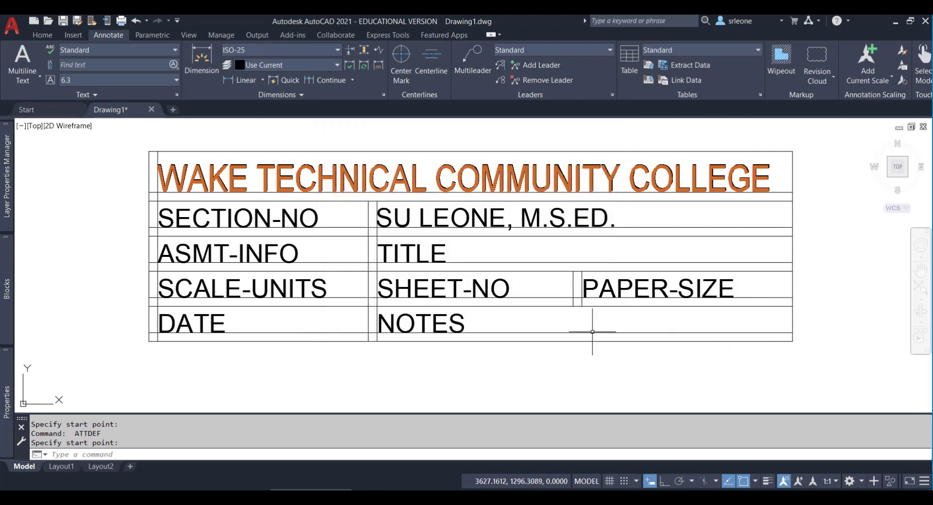
Erase all the horizontal and vertical text guide lines from the title block and save the drawing.
{"action": "key", "text": "ctrl+s"}
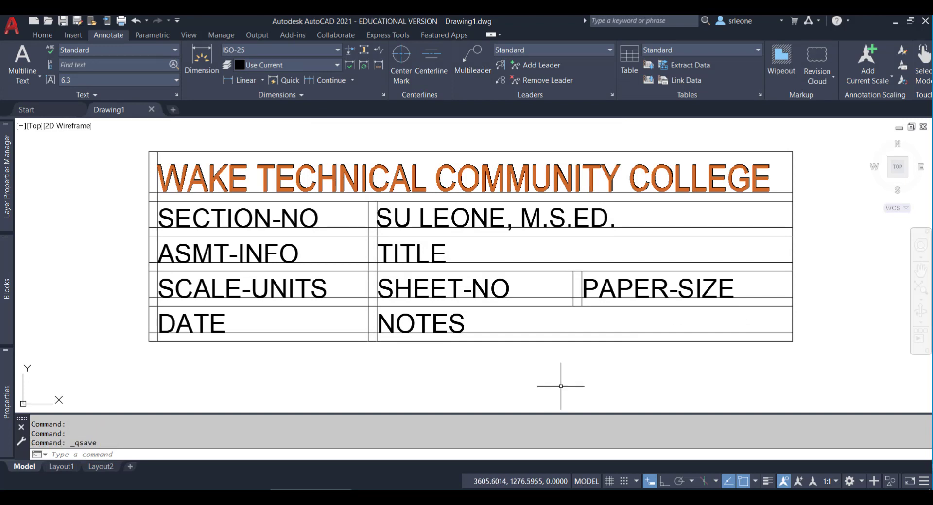
{"action": "left_click", "coordinate": [582, 292]}
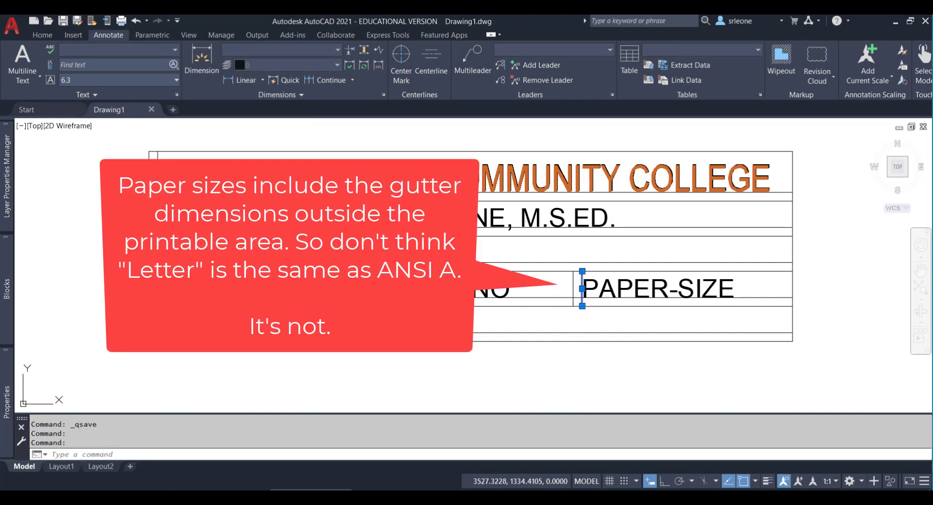
{"action": "left_click", "coordinate": [347, 193]}
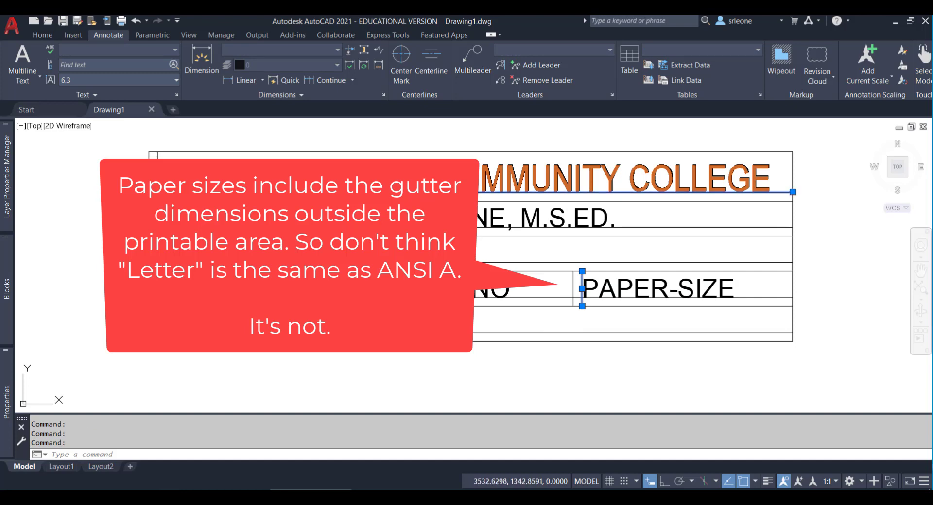
{"action": "left_click", "coordinate": [349, 228]}
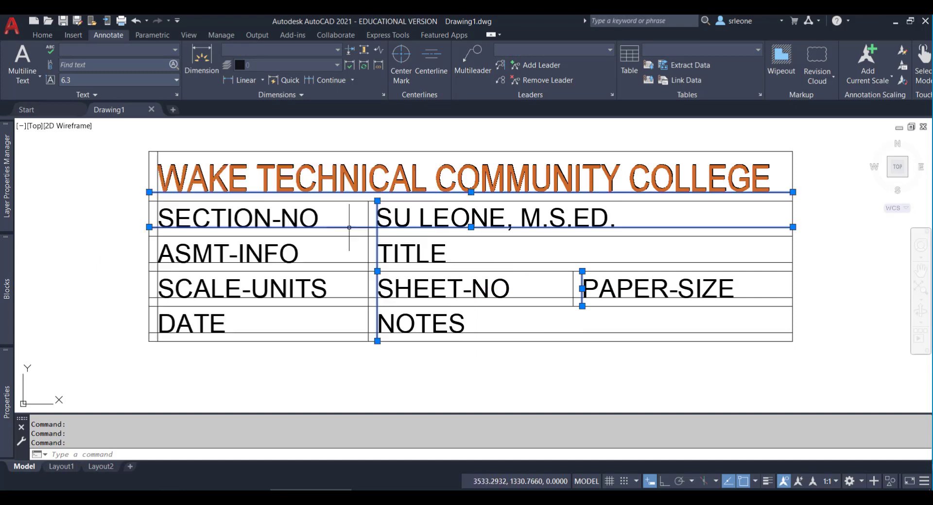
{"action": "left_click", "coordinate": [357, 262]}
{"action": "left_click", "coordinate": [358, 296]}
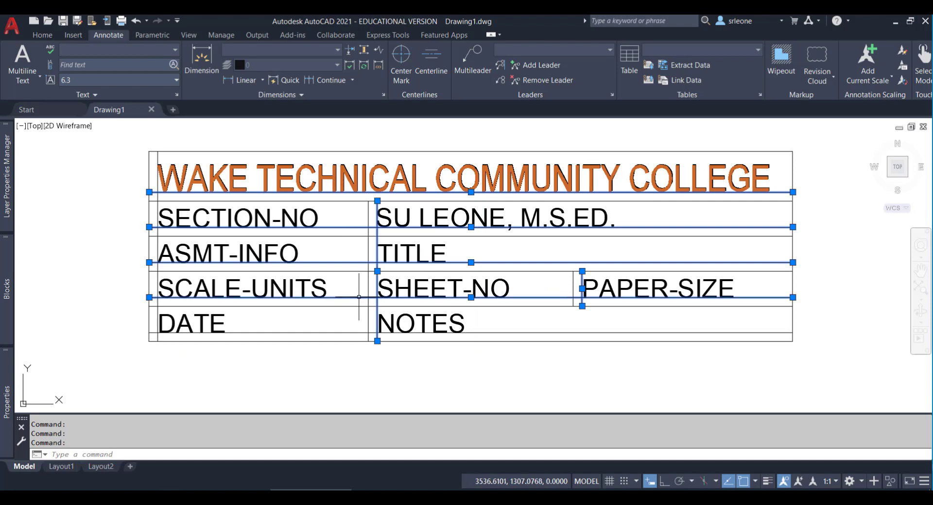
{"action": "left_click", "coordinate": [360, 332]}
{"action": "key", "text": "Delete"}
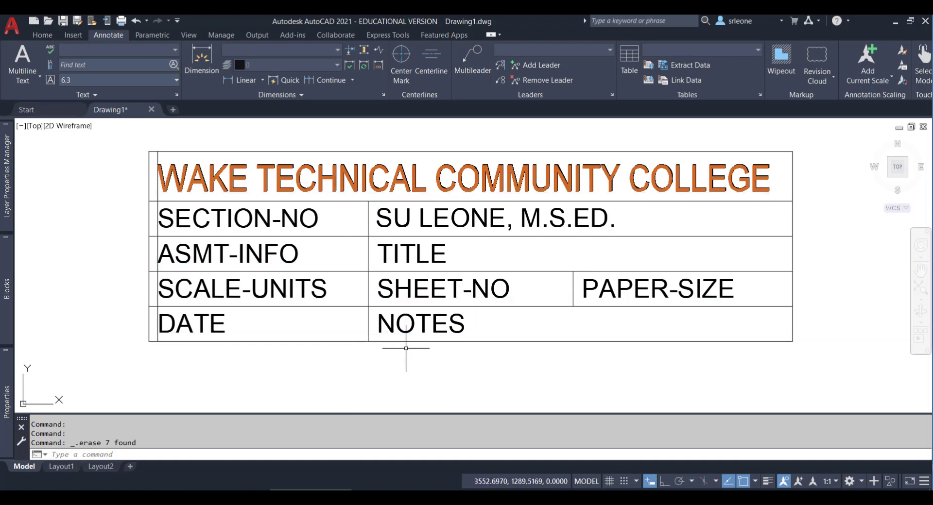
{"action": "left_click", "coordinate": [158, 195]}
{"action": "key", "text": "Delete"}
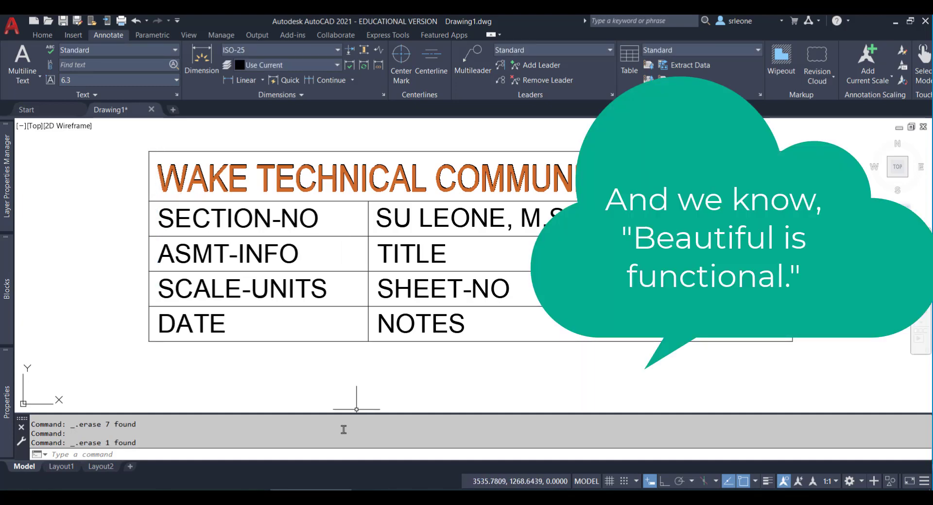
{"action": "key", "text": "ctrl+s"}
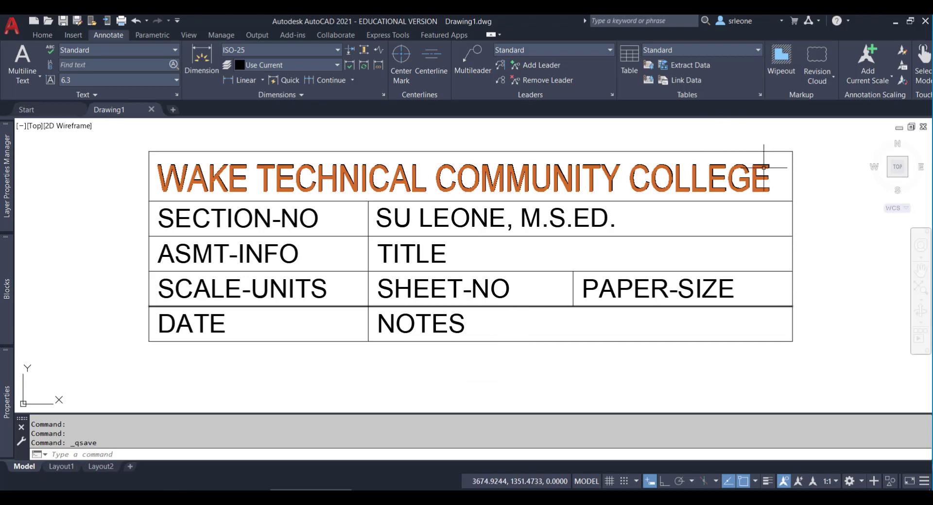
Start the Write Block command and set the base point at the title block's lower-right corner.
{"action": "left_click", "coordinate": [7, 195]}
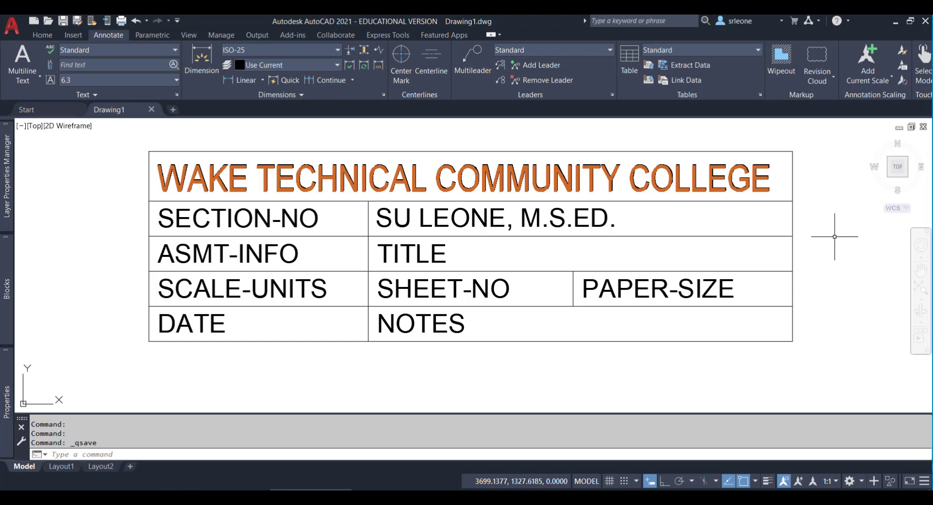
{"action": "type", "text": "W"}
{"action": "key", "text": "Return"}
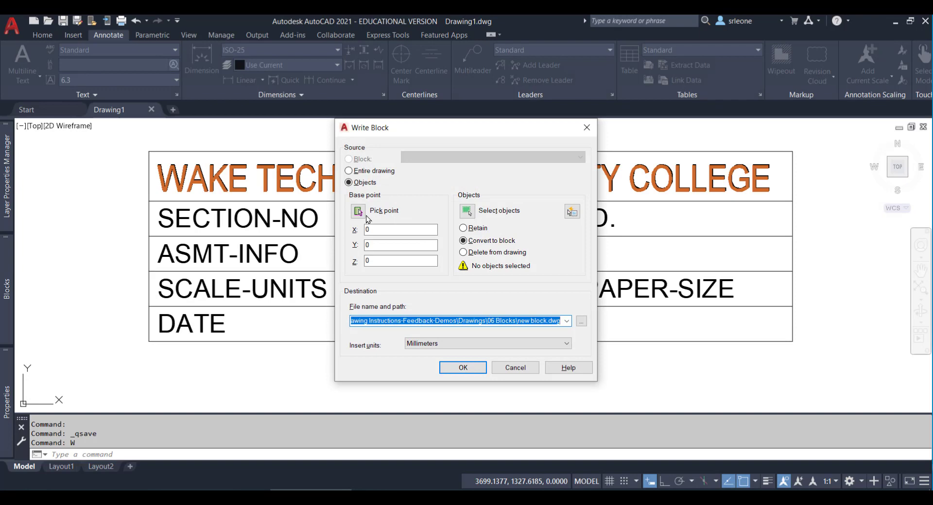
{"action": "left_click", "coordinate": [358, 212]}
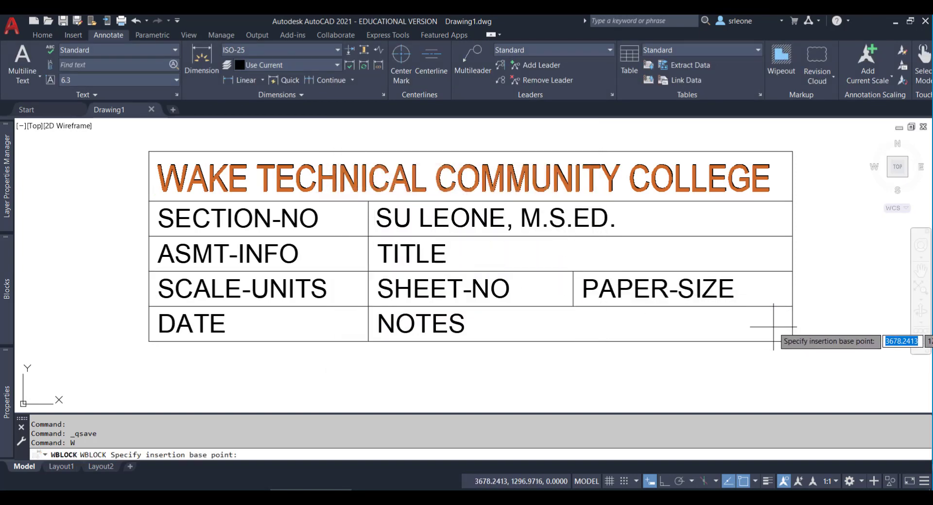
{"action": "left_click", "coordinate": [792, 341]}
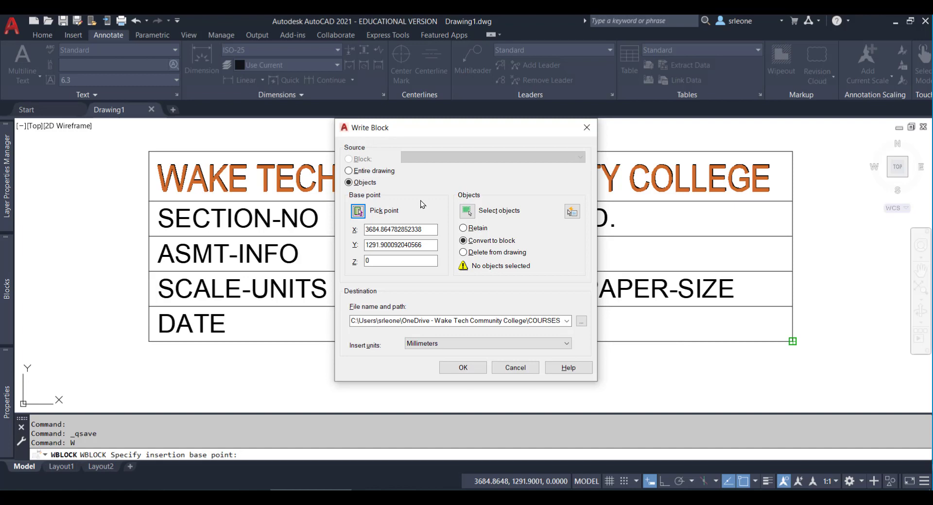
Select the entire title block, including its lines, text and attributes, as the objects for the block.
{"action": "left_click", "coordinate": [468, 211]}
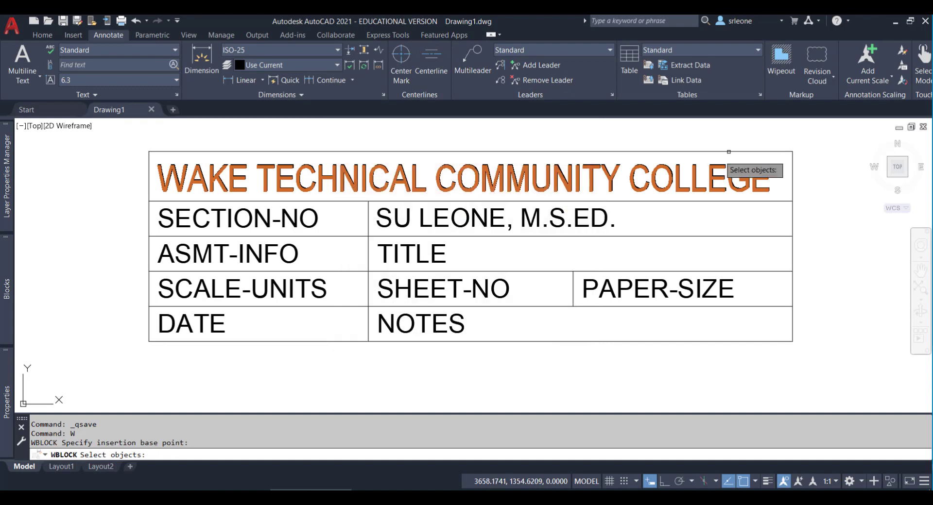
{"action": "left_click", "coordinate": [804, 141]}
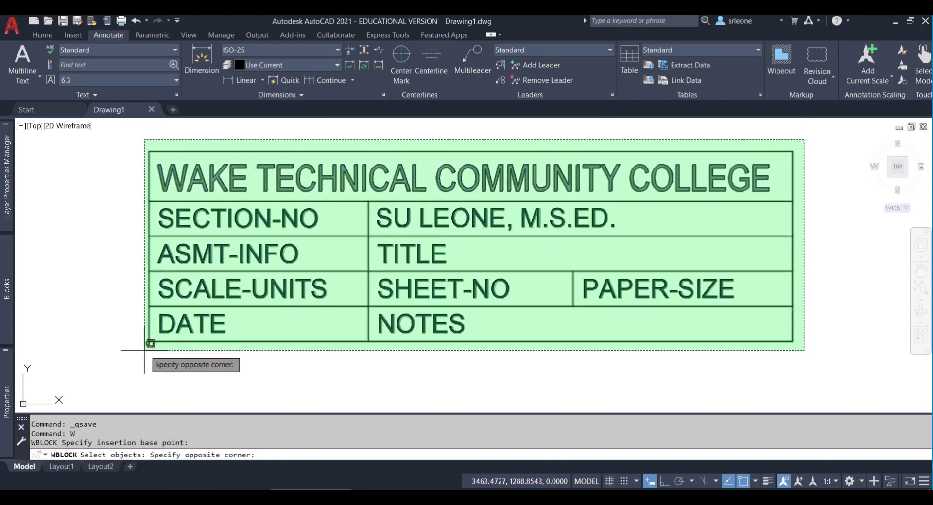
{"action": "left_click", "coordinate": [144, 350]}
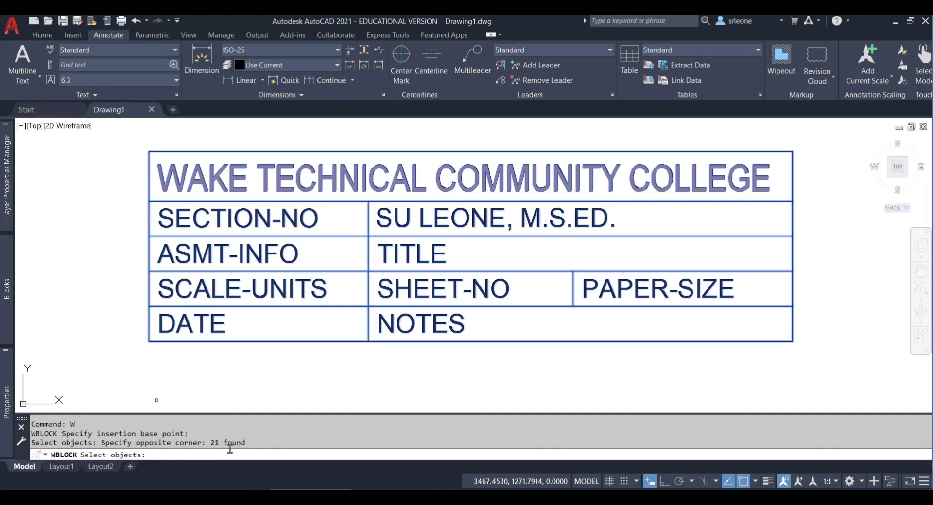
{"action": "key", "text": "Return"}
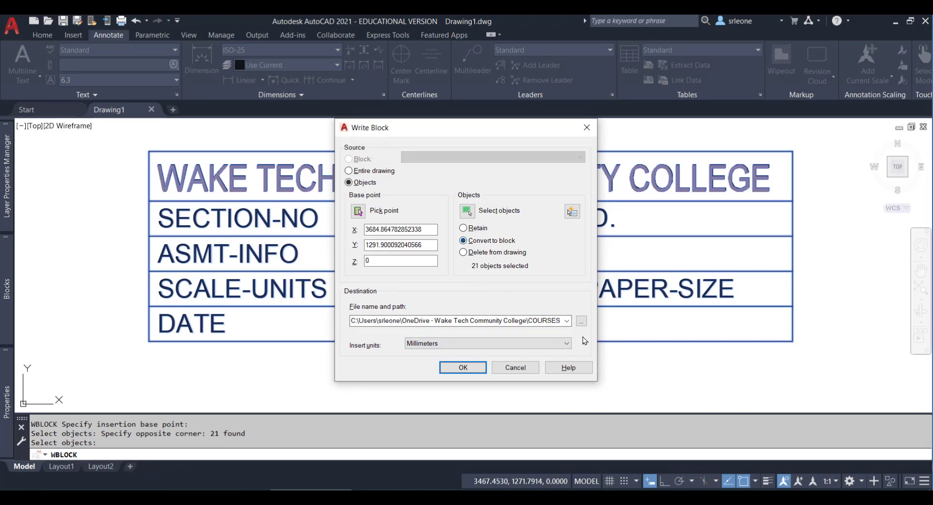
Set the block's destination file to DEMO-TITLEBLOCK2-2021.dwg in the 06 Blocks folder and its insert units to Unitless.
{"action": "left_click", "coordinate": [582, 325]}
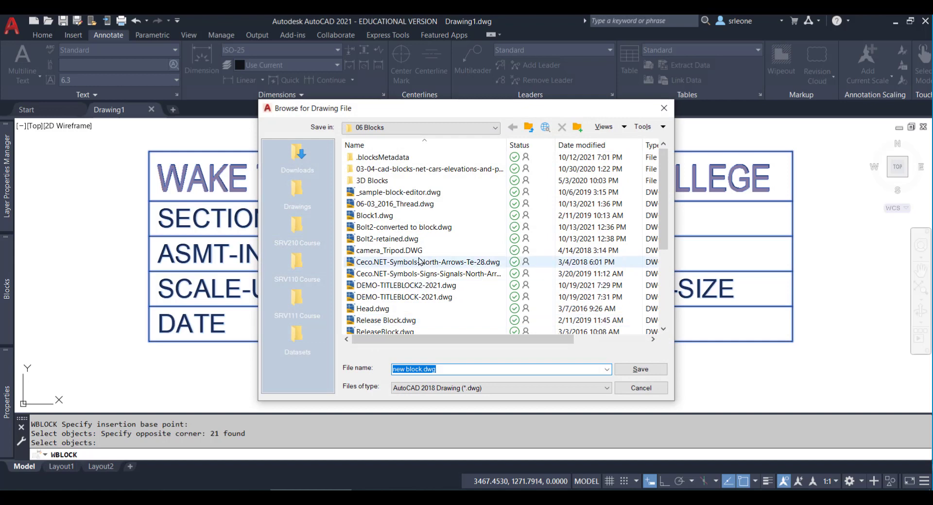
{"action": "left_click", "coordinate": [402, 287]}
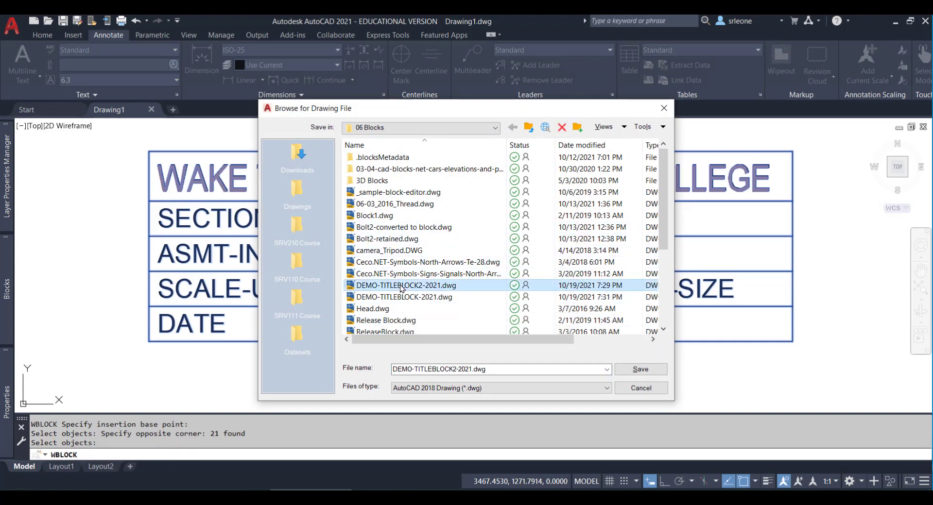
{"action": "left_click", "coordinate": [641, 369]}
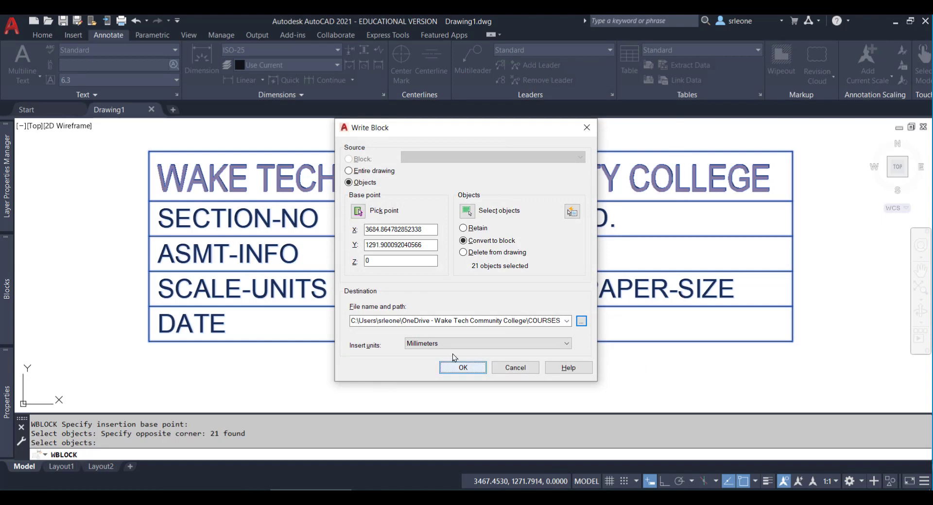
{"action": "left_click", "coordinate": [413, 343]}
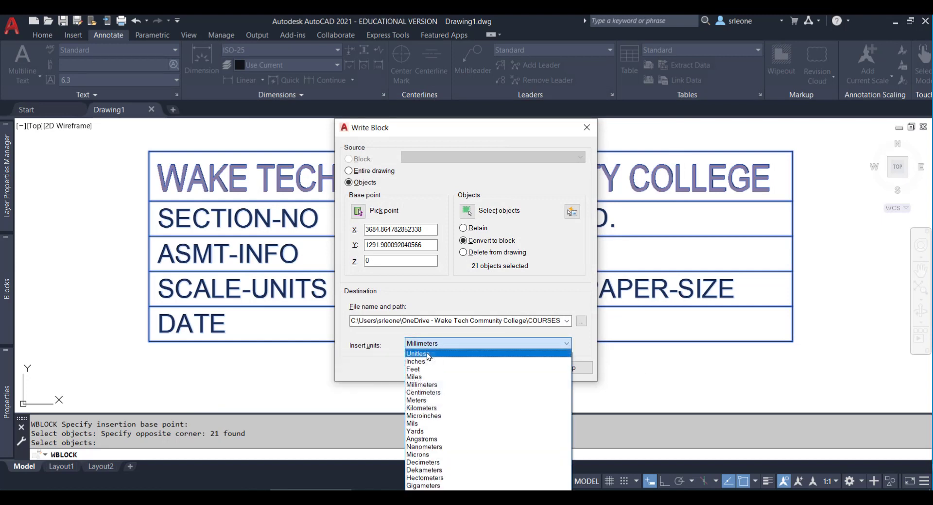
{"action": "left_click", "coordinate": [427, 353]}
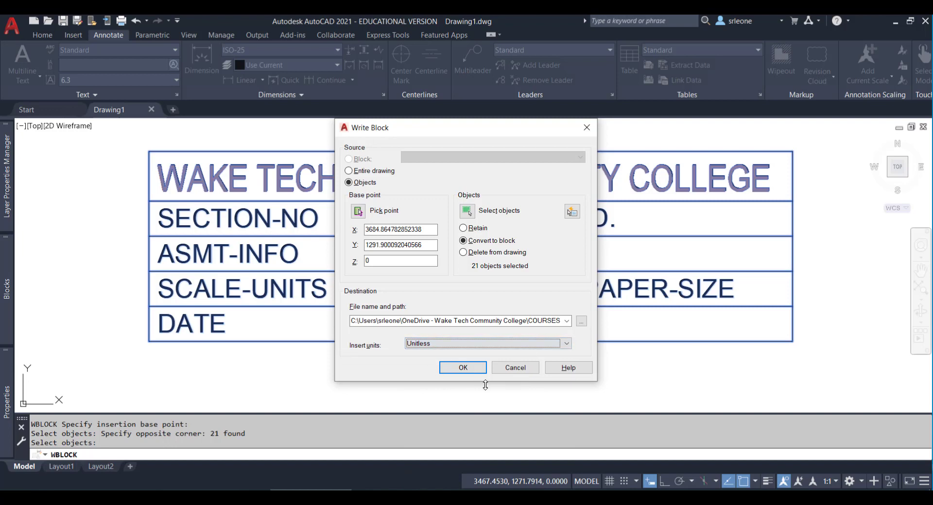
Write the block to the chosen file and accept the default attribute values for the converted block.
{"action": "left_click", "coordinate": [455, 369]}
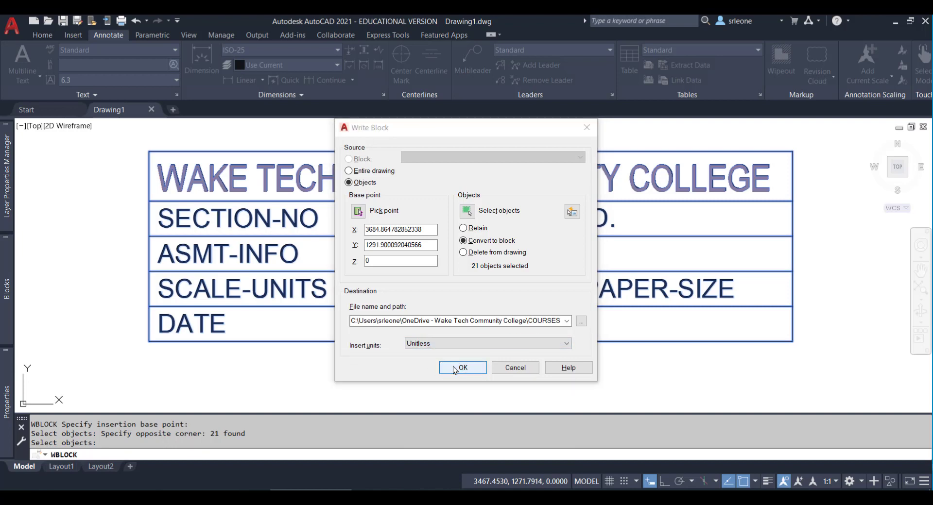
{"action": "left_click", "coordinate": [383, 236]}
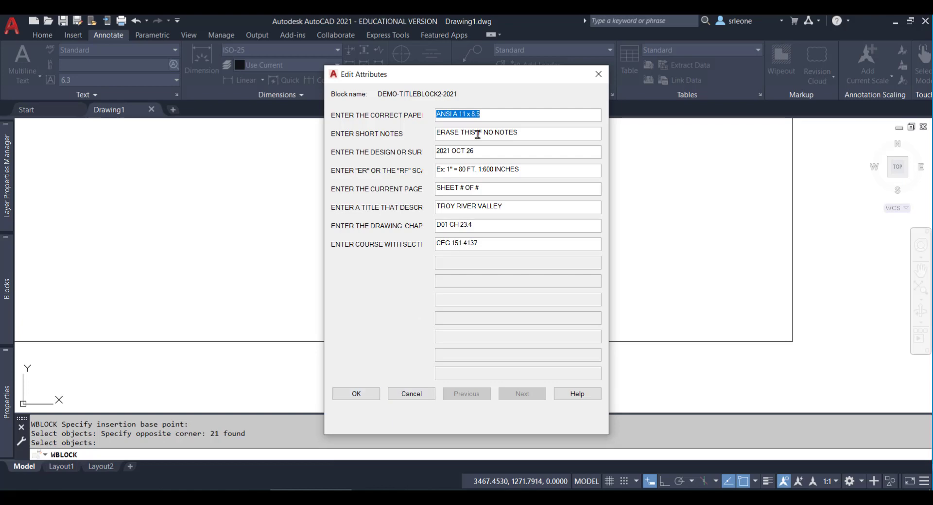
{"action": "left_click", "coordinate": [352, 394]}
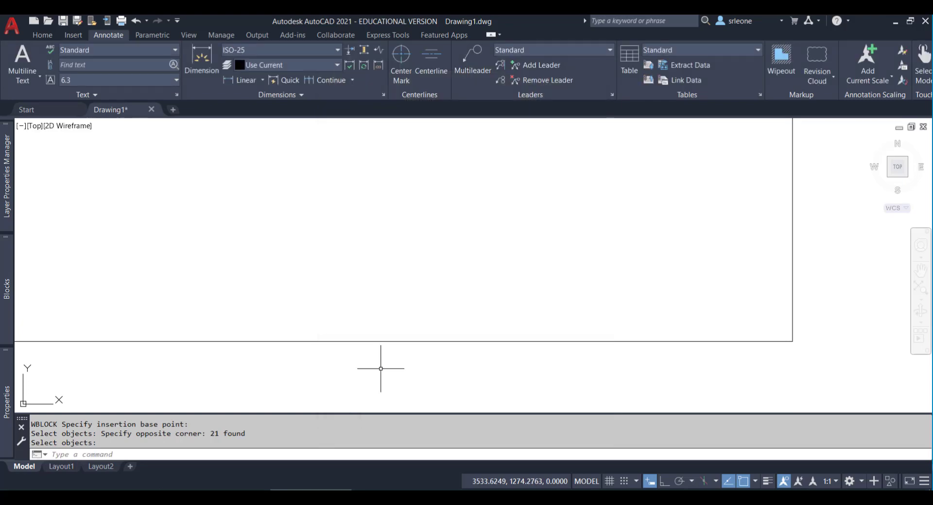
Examine the scale text in the inserted title block and its SCALE-UNITS attribute in the Enhanced Attribute Editor, leaving it without changes.
{"action": "middle_click", "coordinate": [425, 316]}
{"action": "middle_click", "coordinate": [425, 316]}
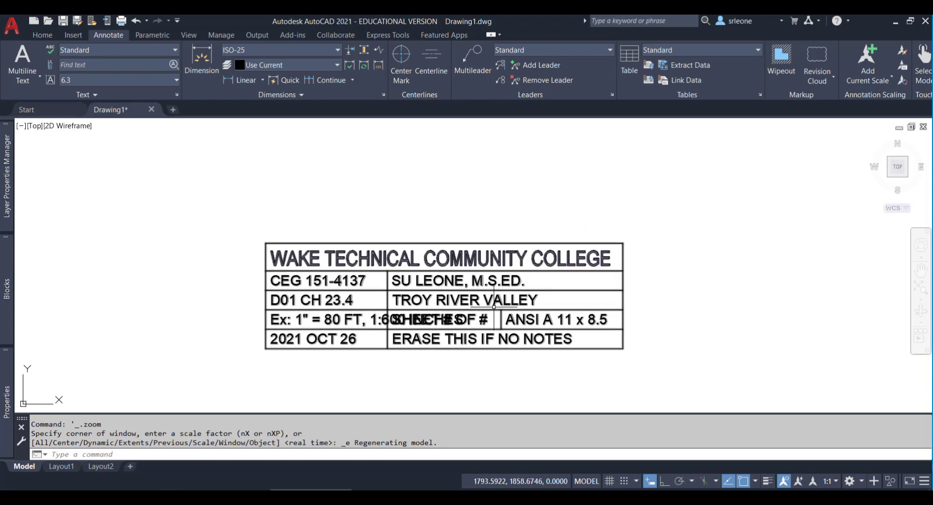
{"action": "scroll", "coordinate": [398, 315], "scroll_direction": "up", "scroll_amount": 6}
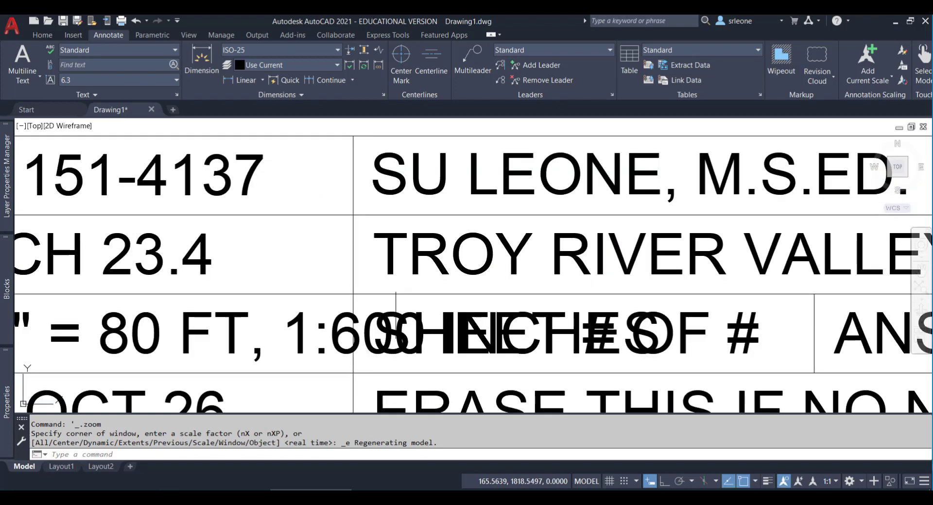
{"action": "left_click", "coordinate": [337, 346]}
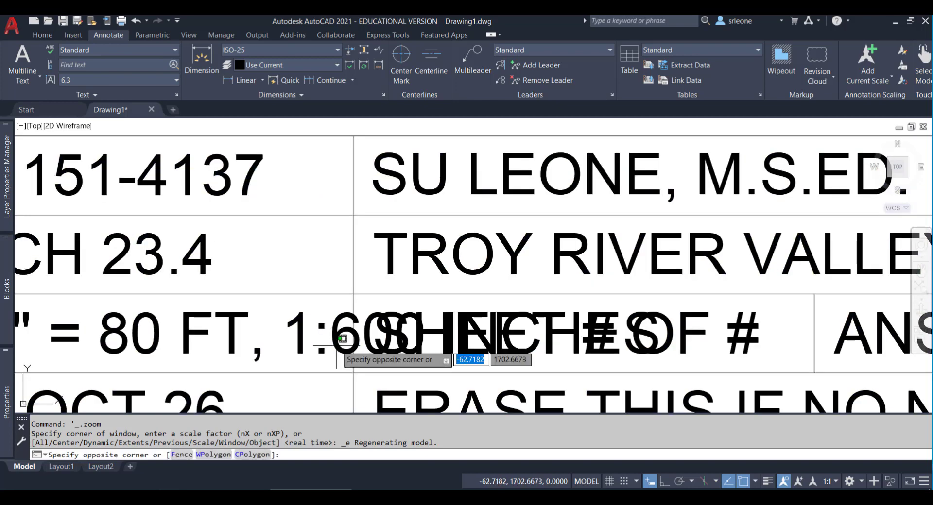
{"action": "scroll", "coordinate": [343, 352], "scroll_direction": "down", "scroll_amount": 4}
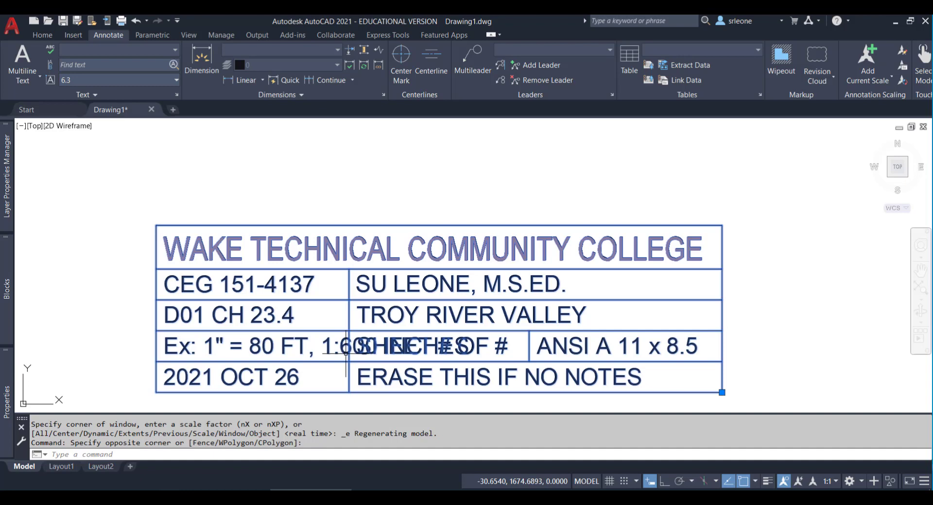
{"action": "double_click", "coordinate": [302, 344]}
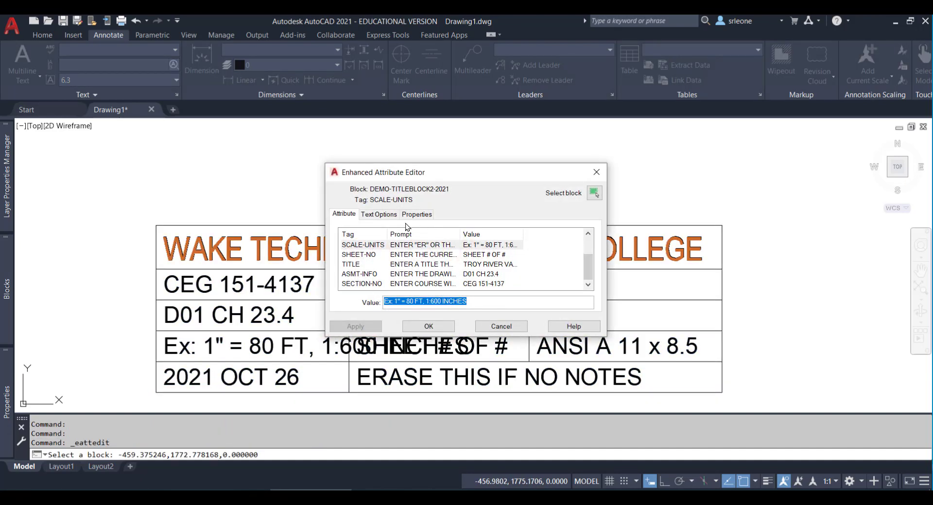
{"action": "left_click", "coordinate": [506, 327]}
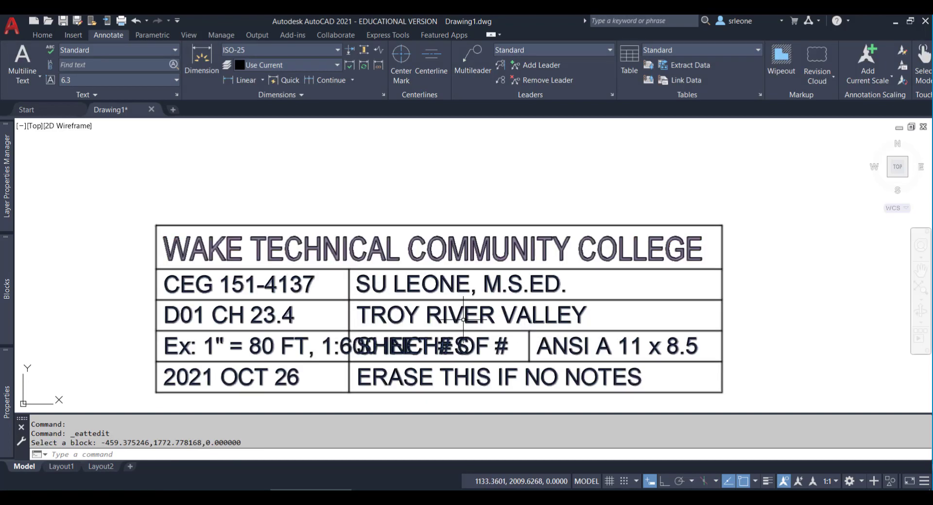
Change the TITLE attribute's value in the title block to TROY RIVER VALLEY BASIN 2021-2025.
{"action": "double_click", "coordinate": [483, 302]}
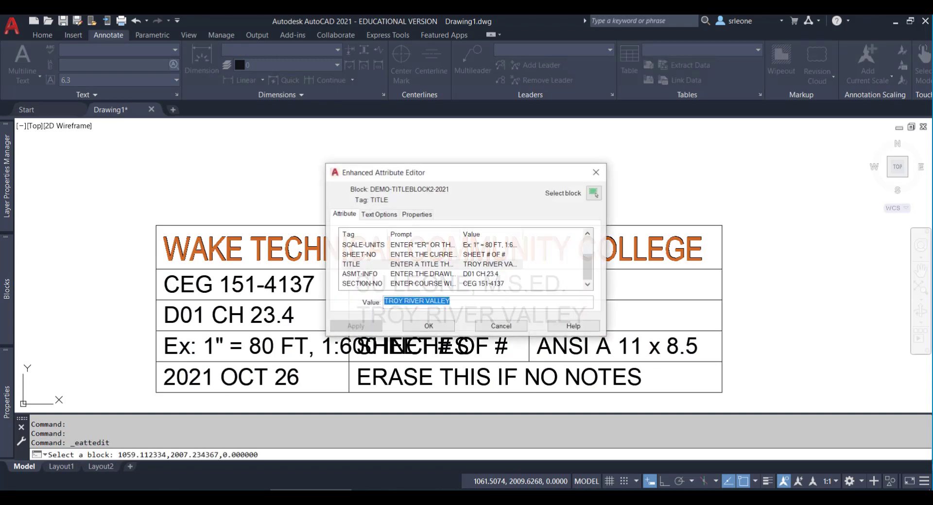
{"action": "left_click", "coordinate": [466, 300]}
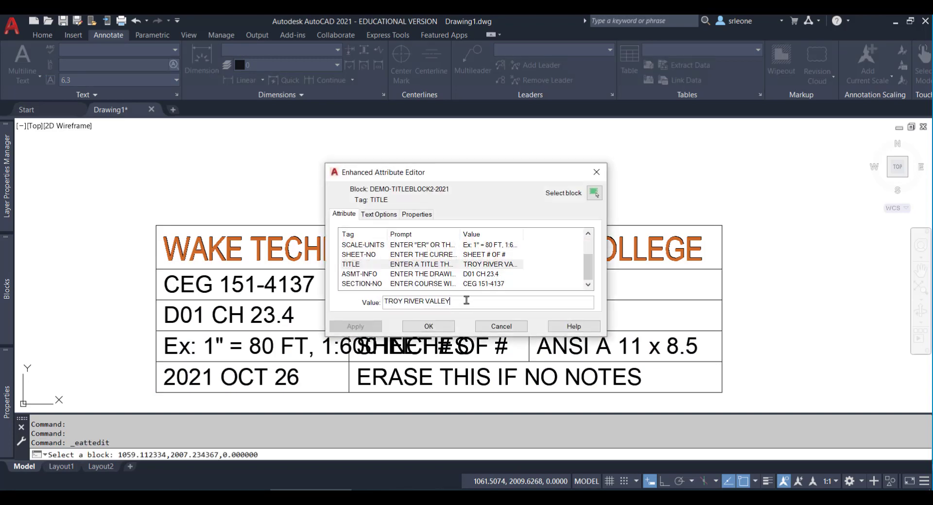
{"action": "type", "text": "BASIN"}
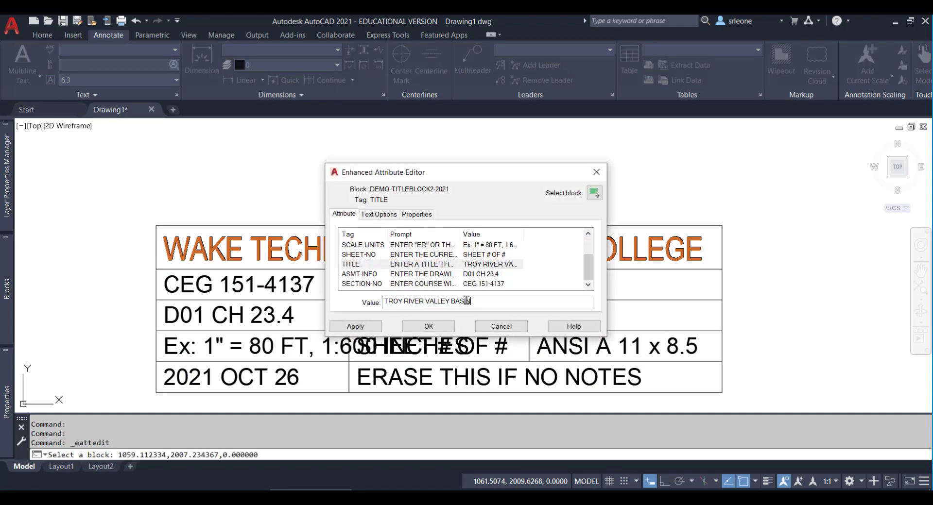
{"action": "type", "text": " 2021"}
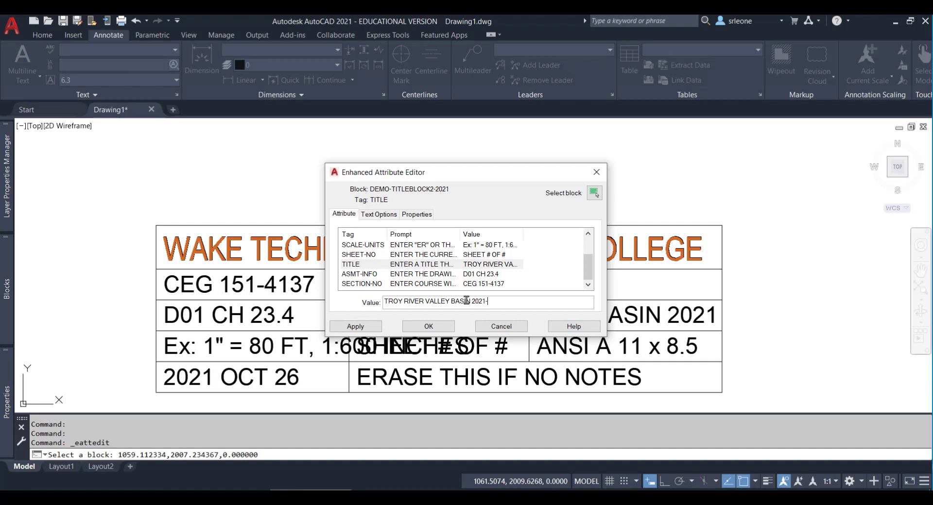
{"action": "type", "text": "-2025"}
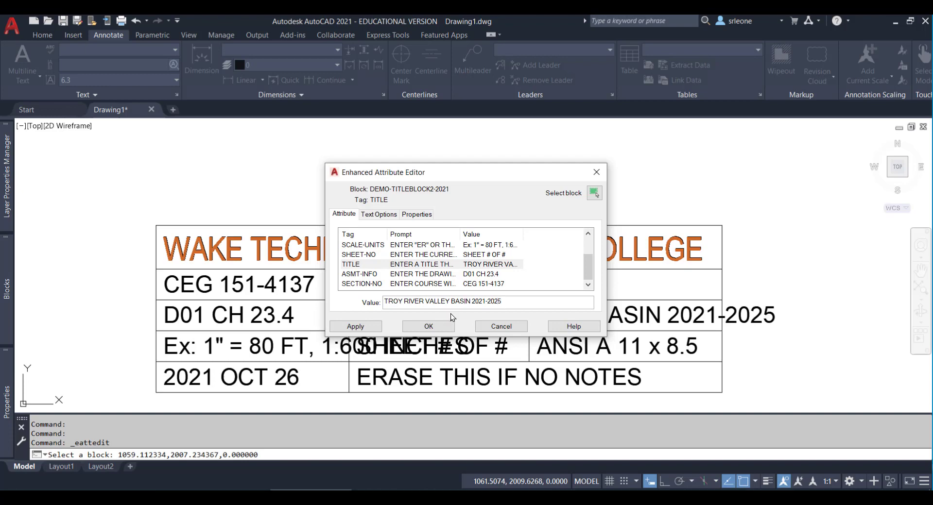
{"action": "left_click", "coordinate": [428, 326]}
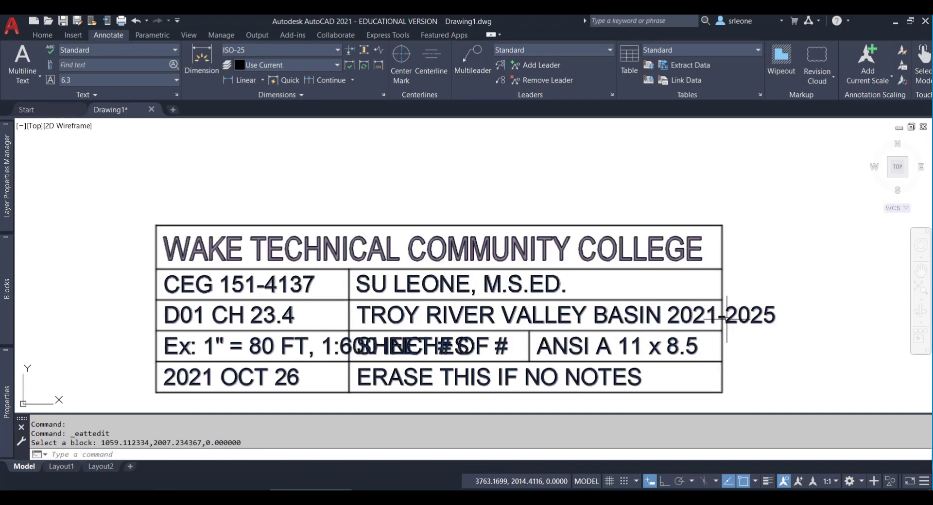
Narrow the TITLE attribute's text to fit its cell, trying width factors of .9 and .87 before setting .85.
{"action": "double_click", "coordinate": [558, 317]}
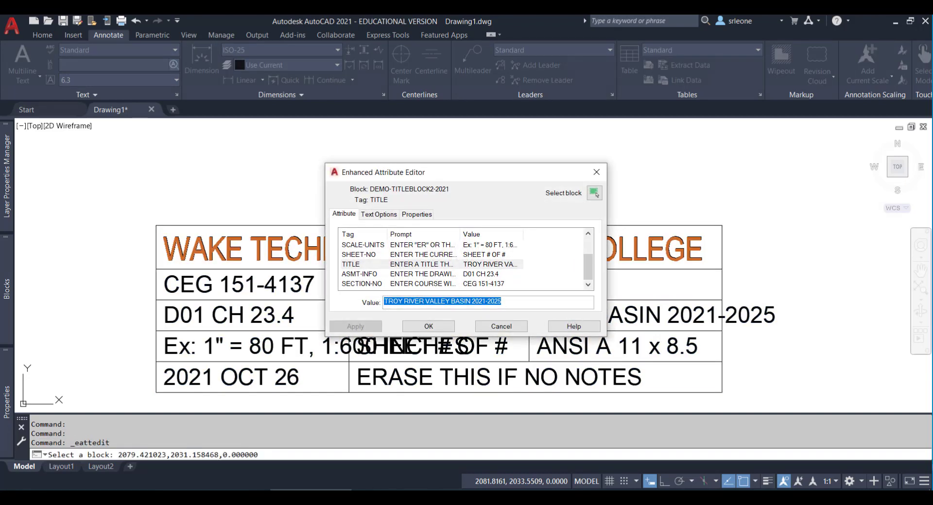
{"action": "left_click", "coordinate": [369, 216]}
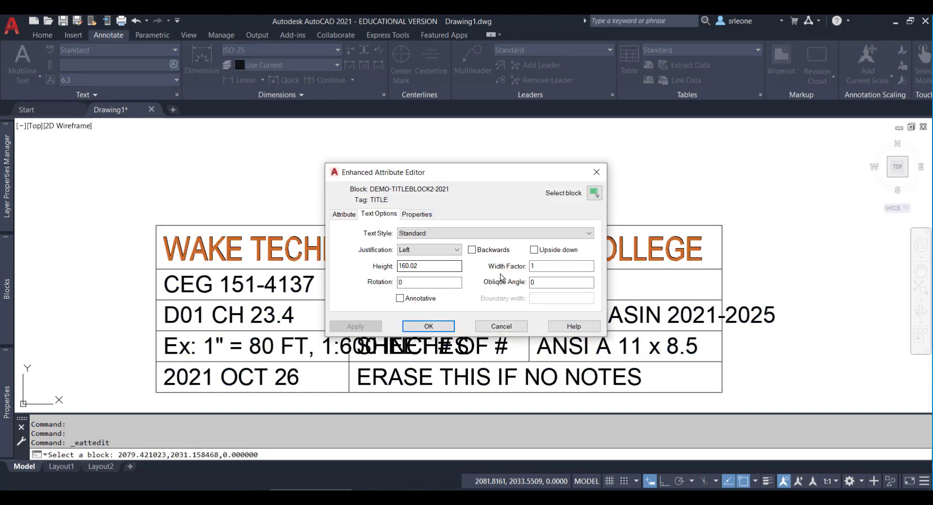
{"action": "left_click", "coordinate": [534, 265]}
{"action": "double_click", "coordinate": [533, 265]}
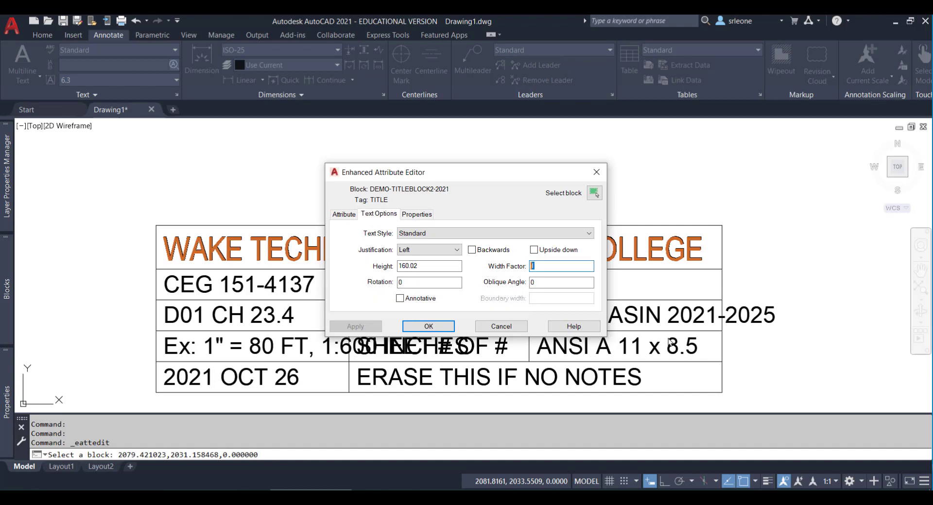
{"action": "type", "text": ".9"}
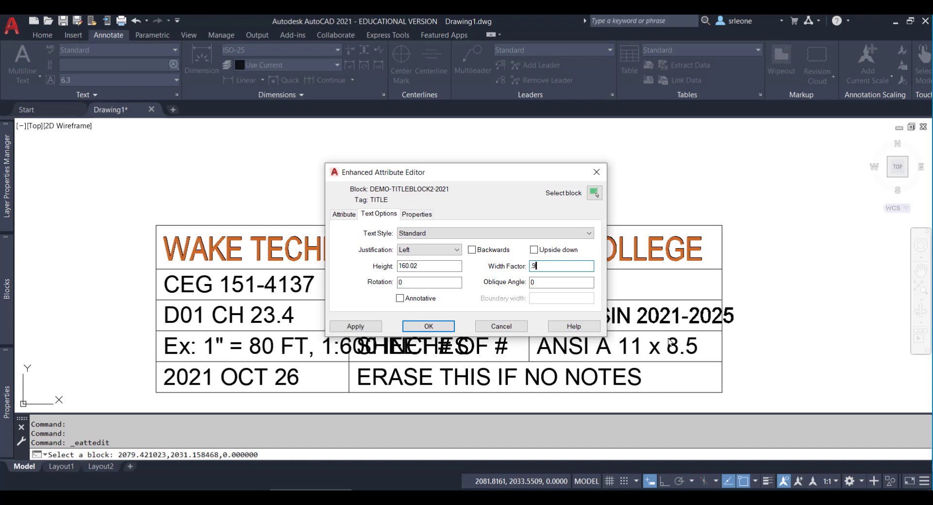
{"action": "double_click", "coordinate": [539, 266]}
{"action": "left_click", "coordinate": [353, 328]}
{"action": "type", "text": ".87"}
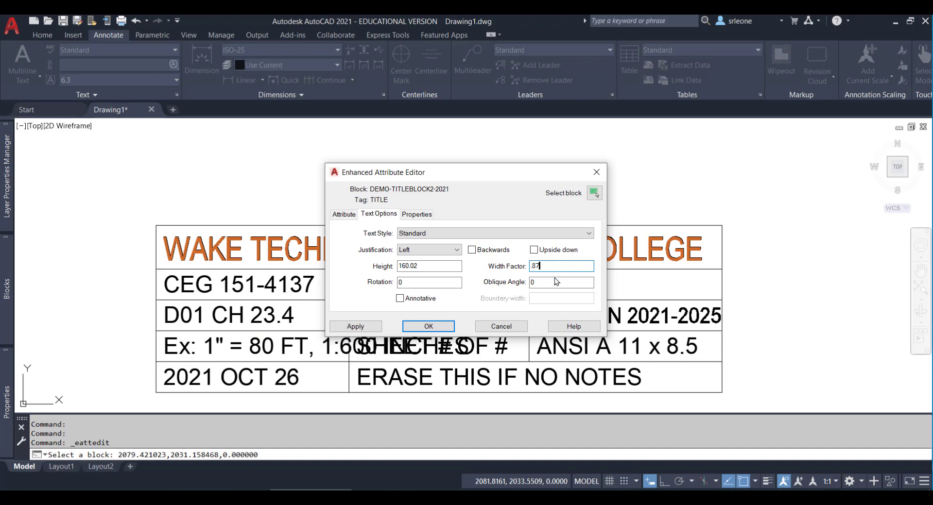
{"action": "key", "text": "BackSpace"}
{"action": "type", "text": "5"}
{"action": "left_click", "coordinate": [428, 326]}
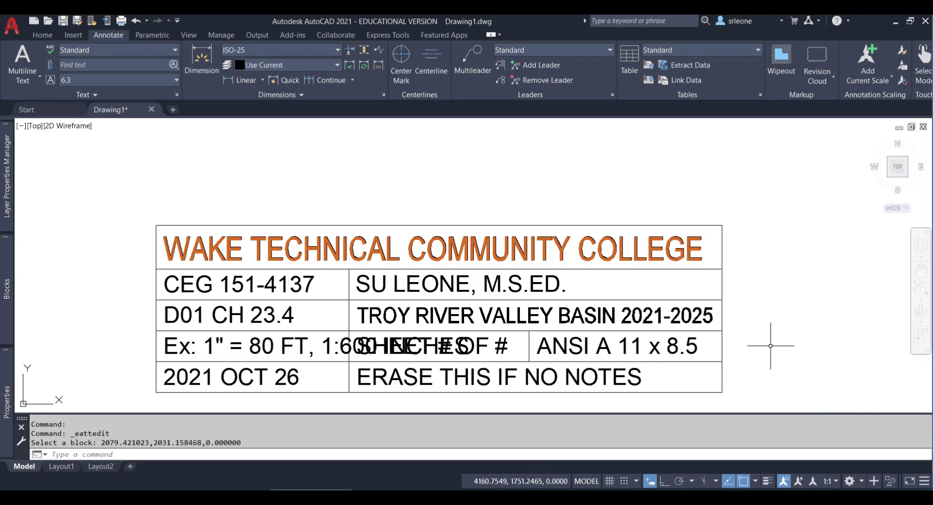
{"action": "middle_click_drag", "start_coordinate": [775, 345], "coordinate": [777, 303]}
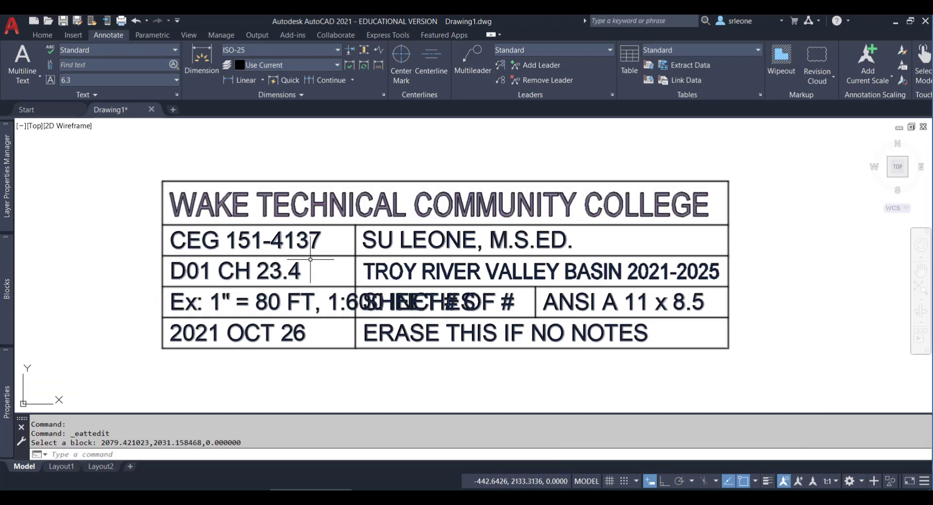